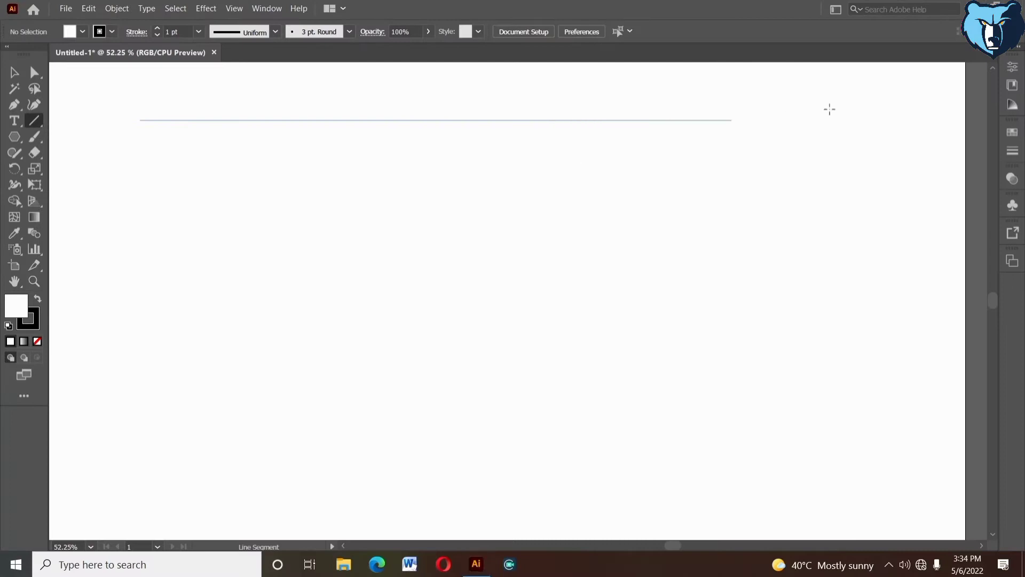
Step: Set the horizontal line's stroke weight to 2 pt and place a duplicate of it a short distance below
key(v)
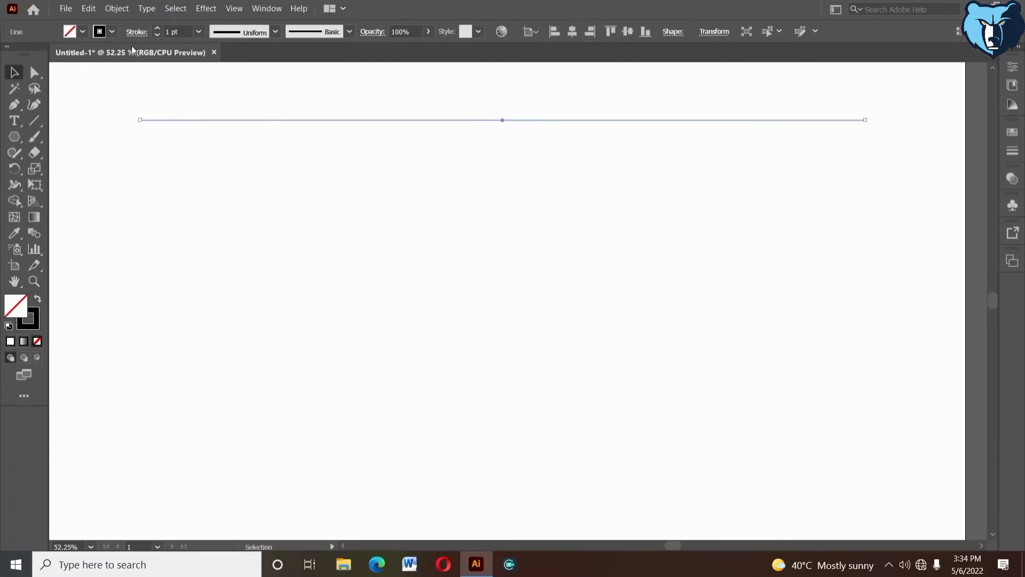
click(157, 29)
drag(502, 120, 514, 172)
Step: Repeat the duplicate transform until twelve evenly spaced horizontal lines are stacked down the artboard
key(ctrl+d)
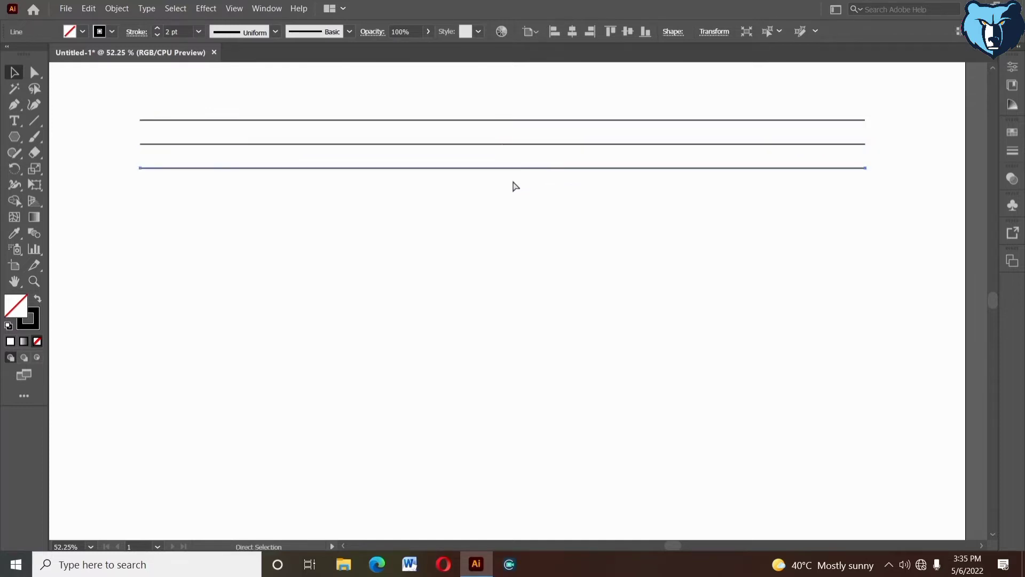
key(ctrl+d)
key(ctrl+d)
key(ctrl+d)
key(ctrl+d)
key(ctrl+d)
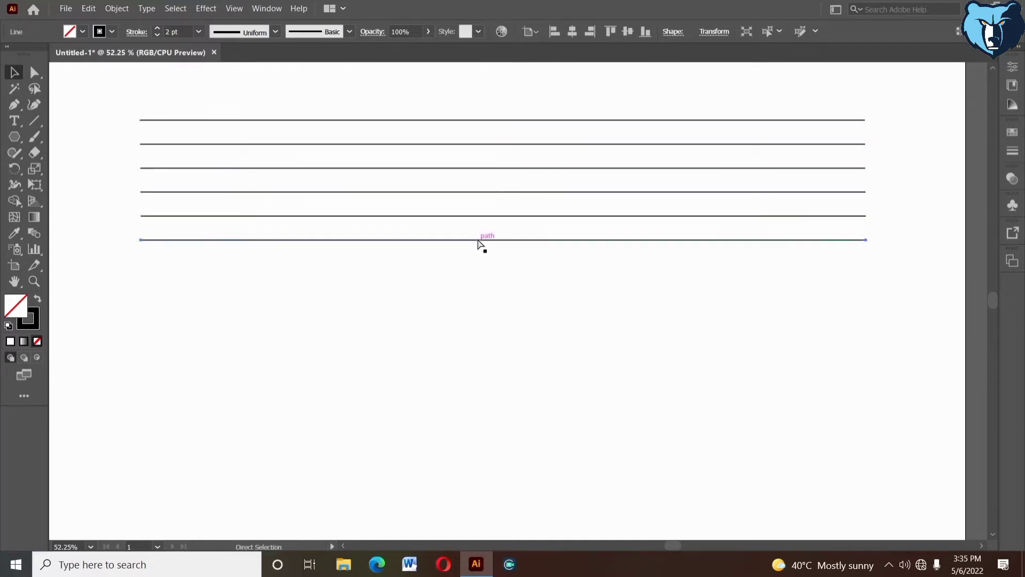
key(ctrl+d)
key(ctrl+d)
key(ctrl+d)
key(ctrl+d)
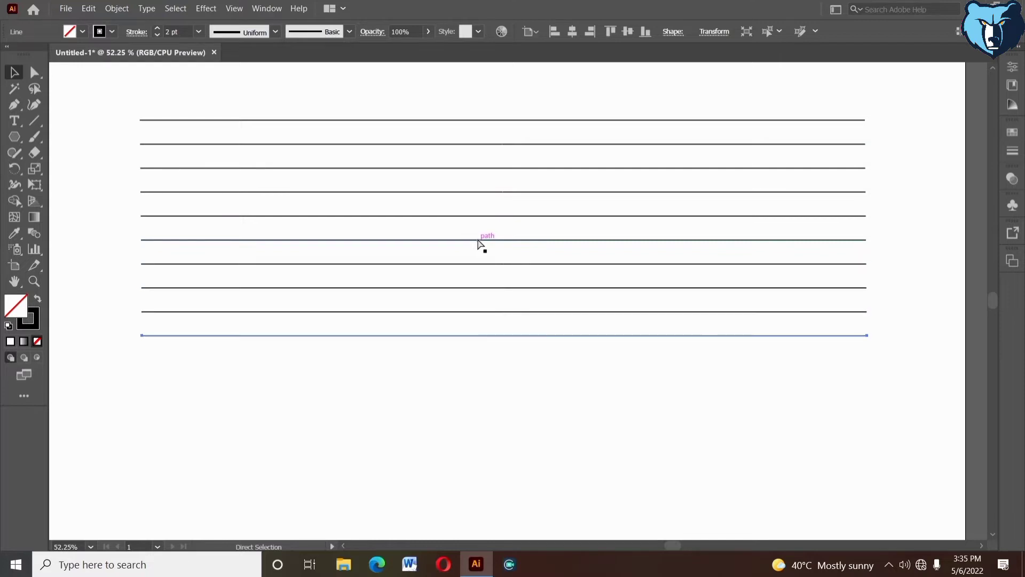
Step: Select all the horizontal lines, align them to their horizontal centers and group them
click(467, 432)
key(space)
drag(522, 406, 515, 424)
drag(184, 100, 309, 432)
click(573, 32)
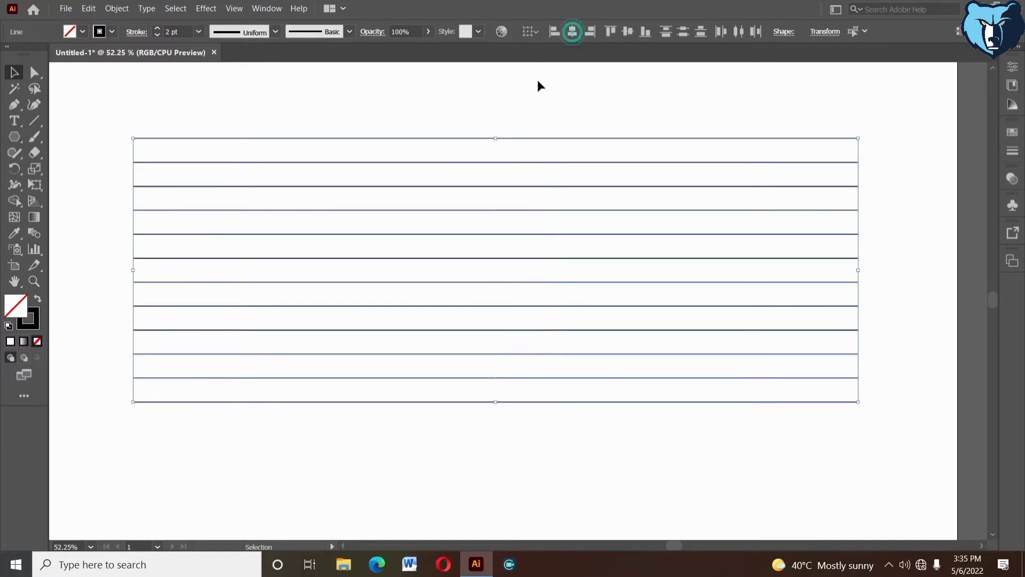
right_click(537, 80)
click(549, 151)
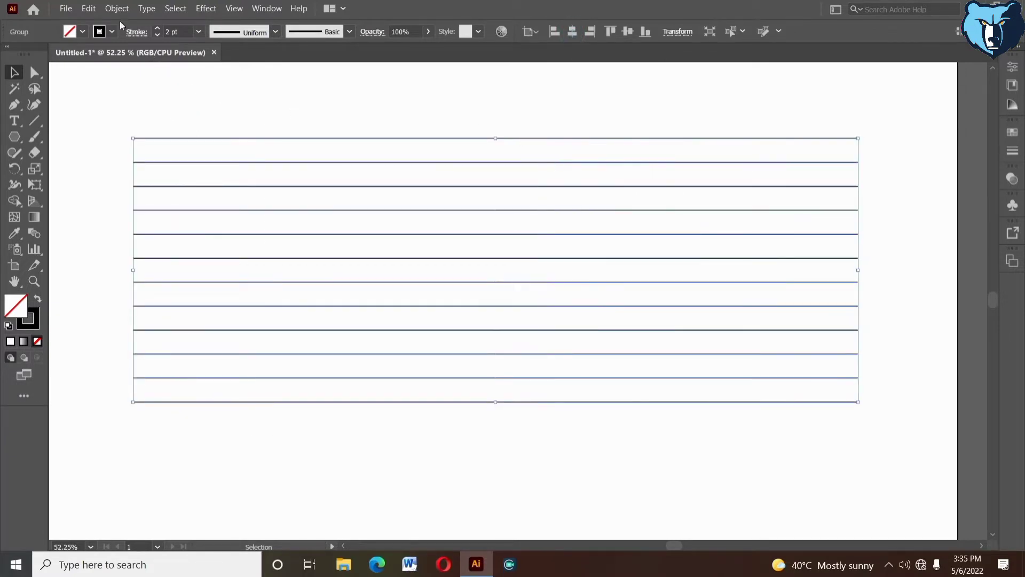
Step: Create a copy of the line group rotated by 60°
right_click(234, 92)
mouse_move(321, 221)
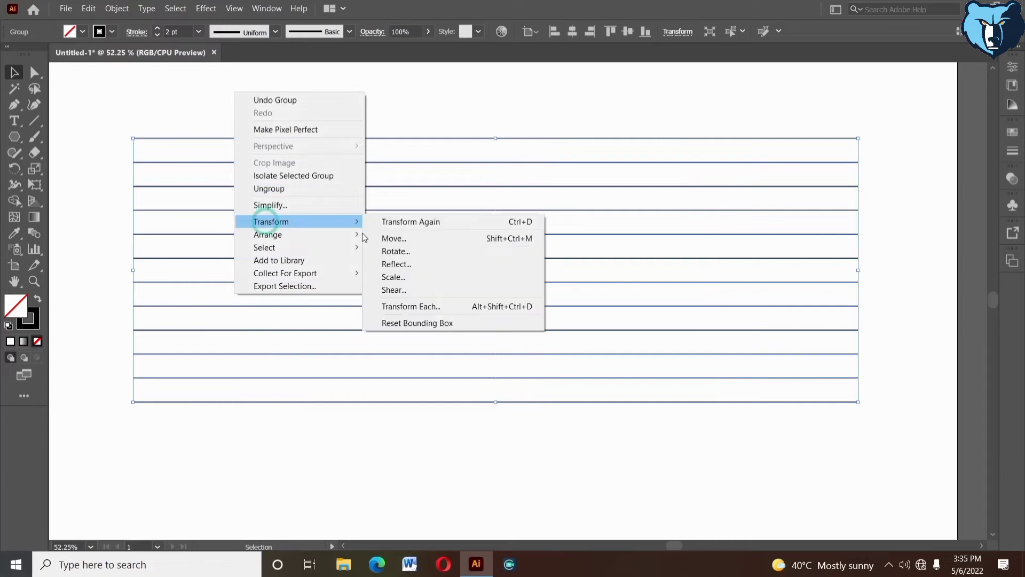
click(395, 250)
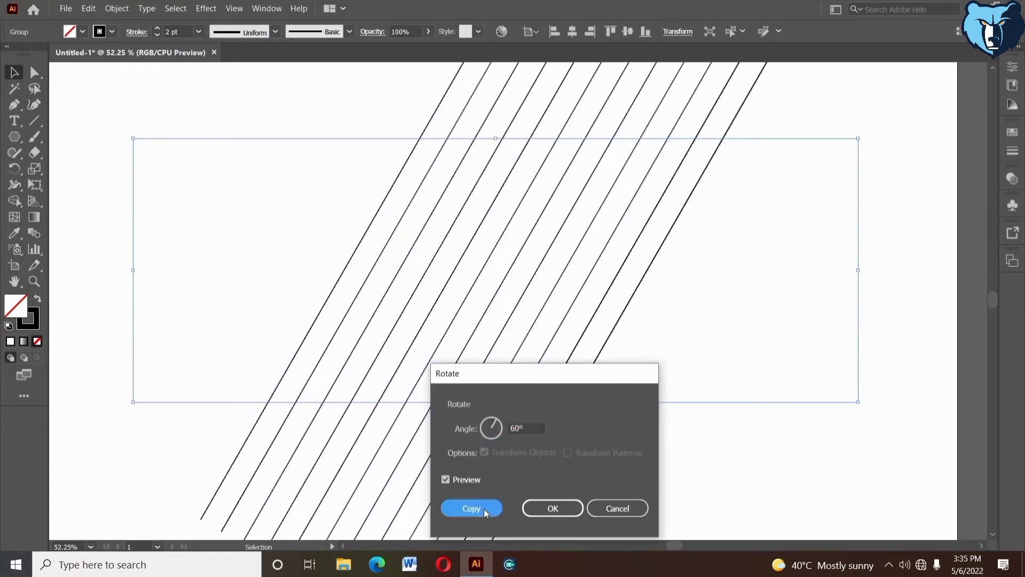
click(471, 508)
Step: Create a copy of the rotated line group reflected across the vertical axis
right_click(323, 102)
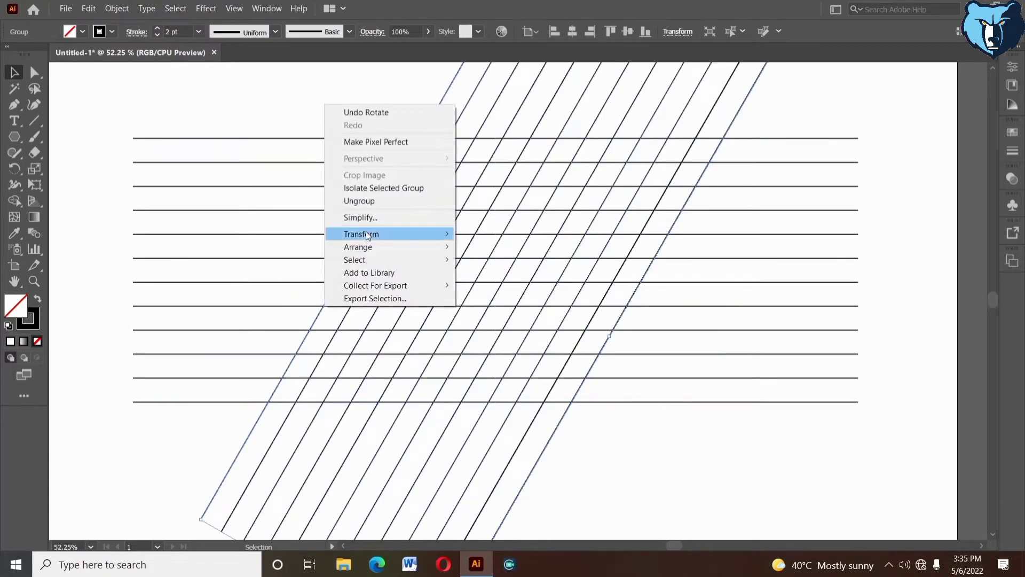
mouse_move(367, 236)
click(477, 273)
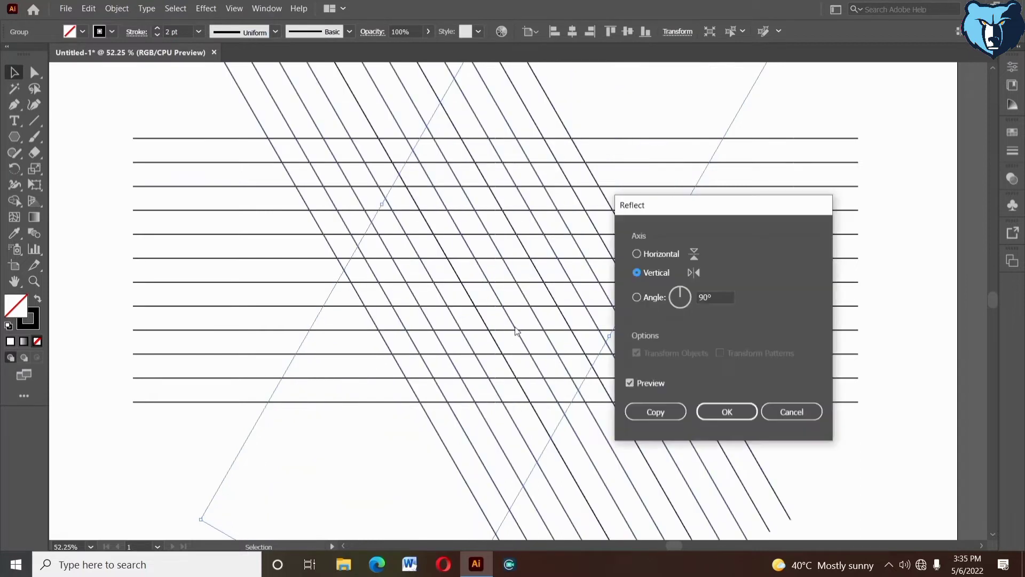
click(656, 412)
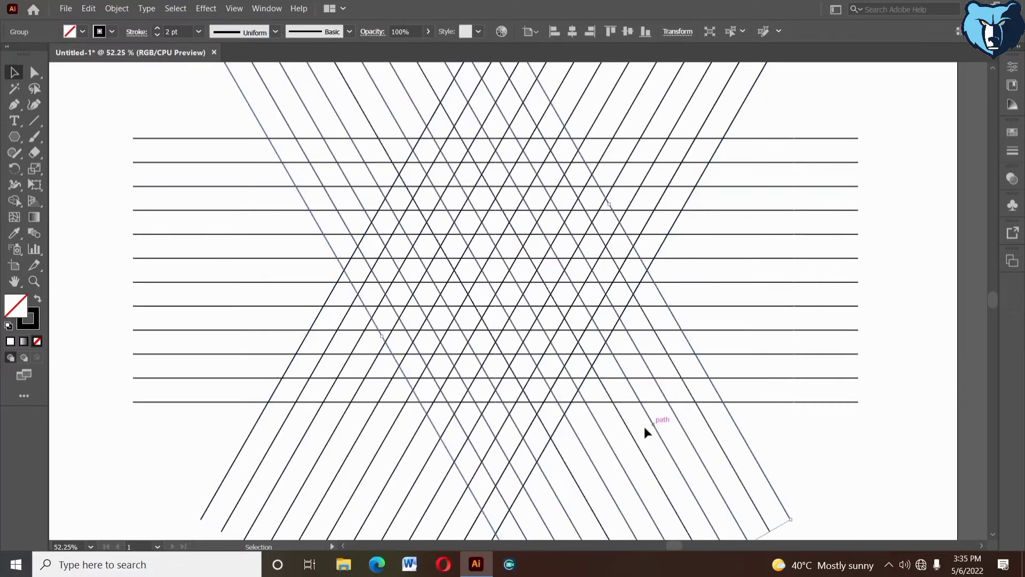
Step: Select all three line groups and prepare the Shape Builder tool with a black fill and no stroke
key(space)
drag(556, 366, 578, 378)
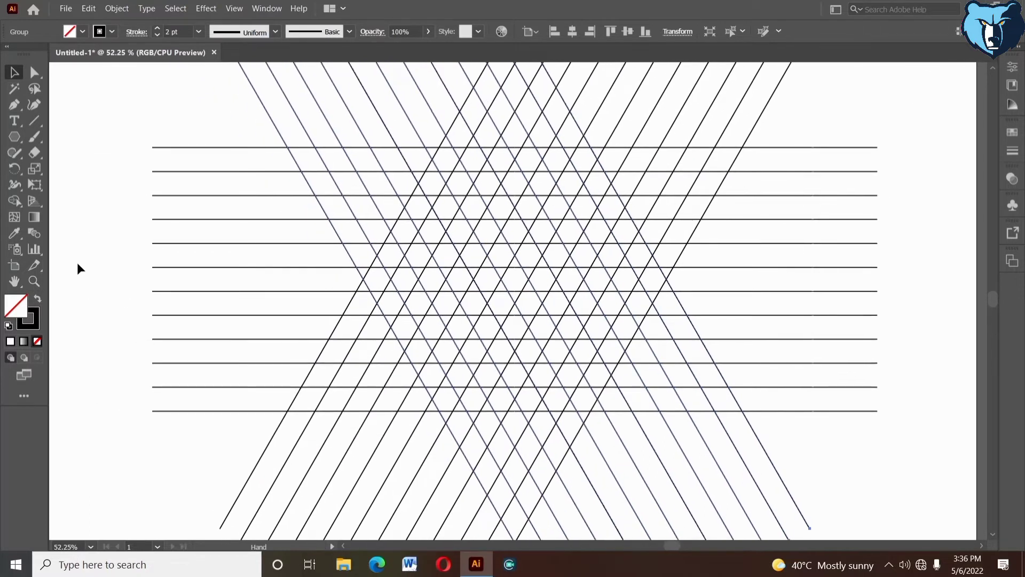
key(z)
drag(326, 104, 674, 412)
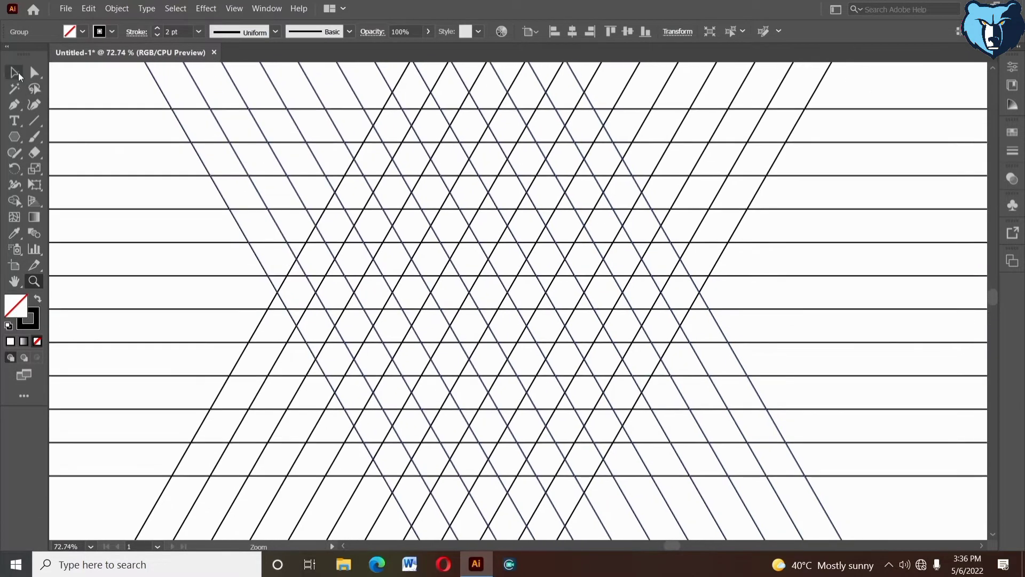
click(16, 73)
click(83, 87)
drag(91, 81, 752, 508)
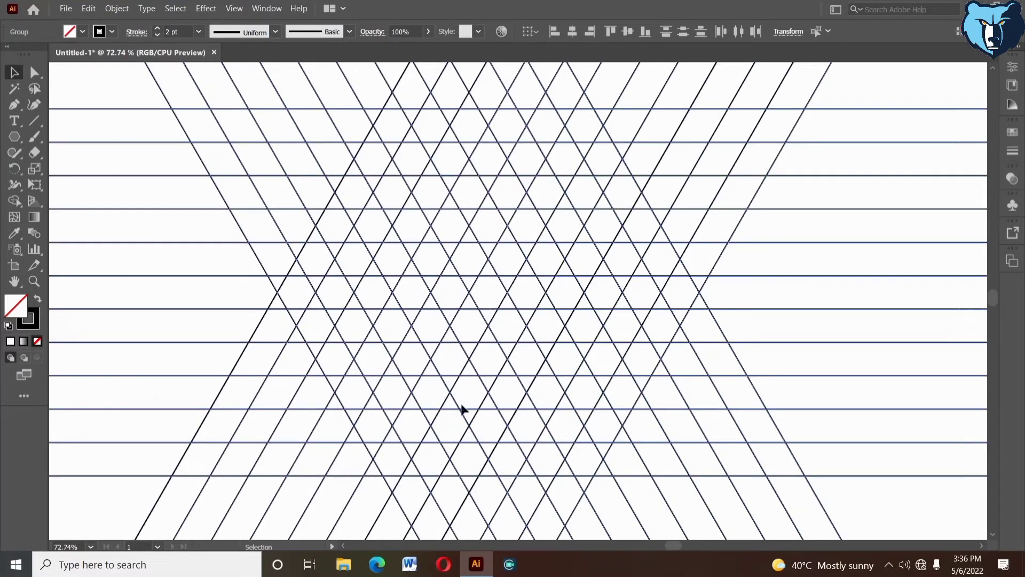
click(15, 201)
click(37, 298)
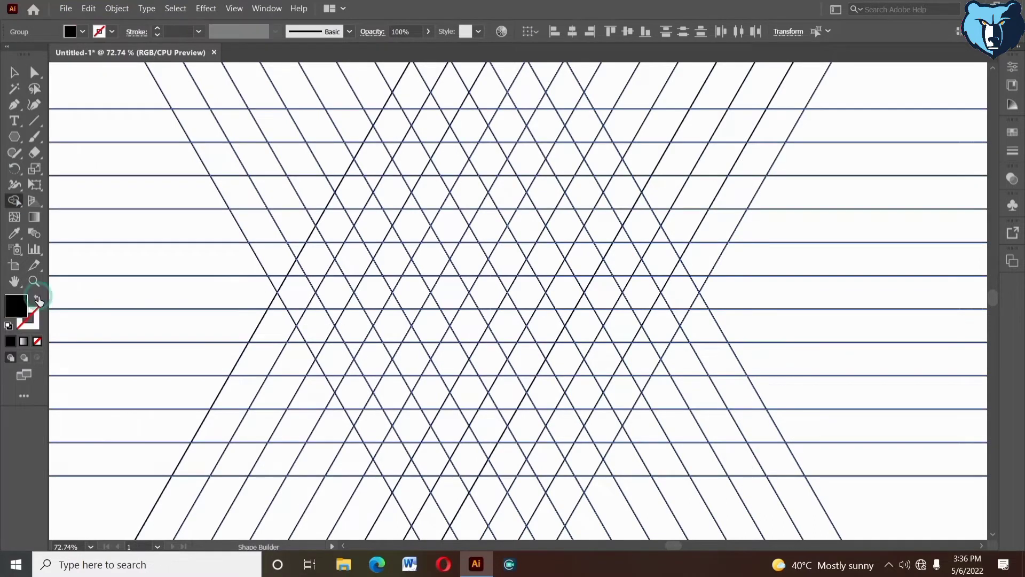
Step: Use Shape Builder to fill the hexagon cells along the grid's outer upper-left diagonal edge with black
click(299, 291)
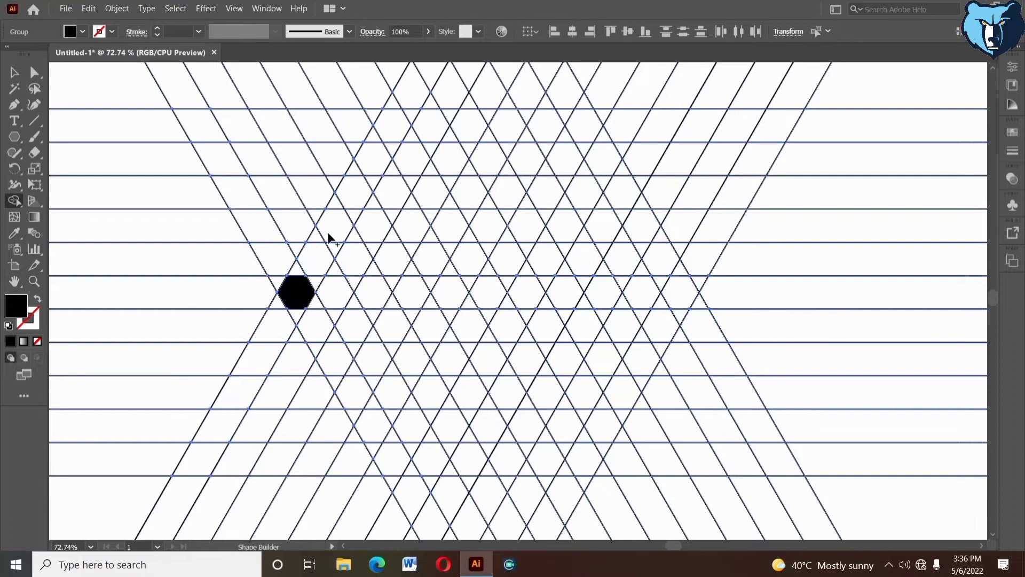
click(317, 259)
click(335, 225)
click(354, 192)
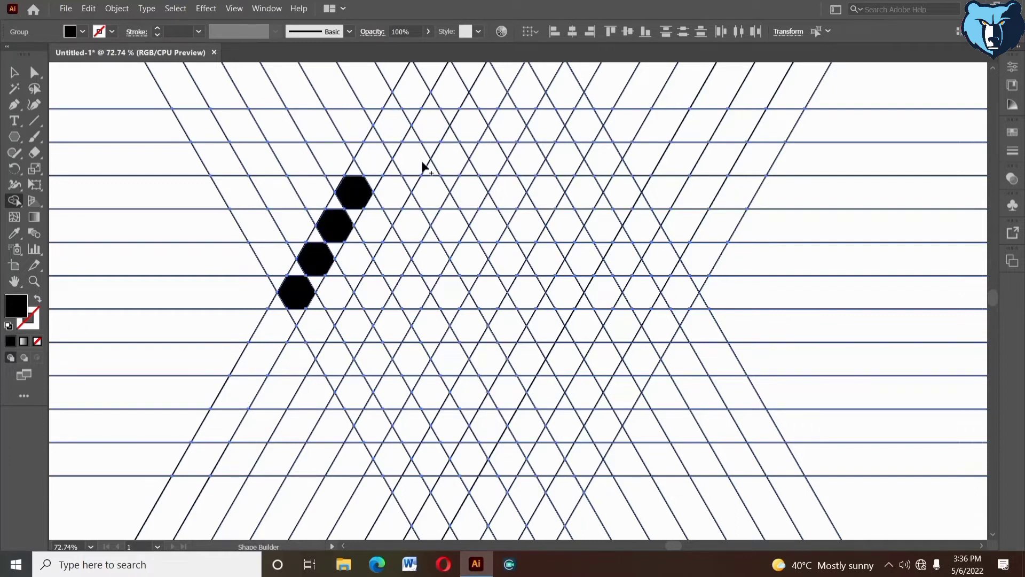
click(373, 159)
Step: Fill a second diagonal row of seven black hexagons just inside the first row, down to the lower-left edge
click(372, 225)
click(344, 256)
click(340, 286)
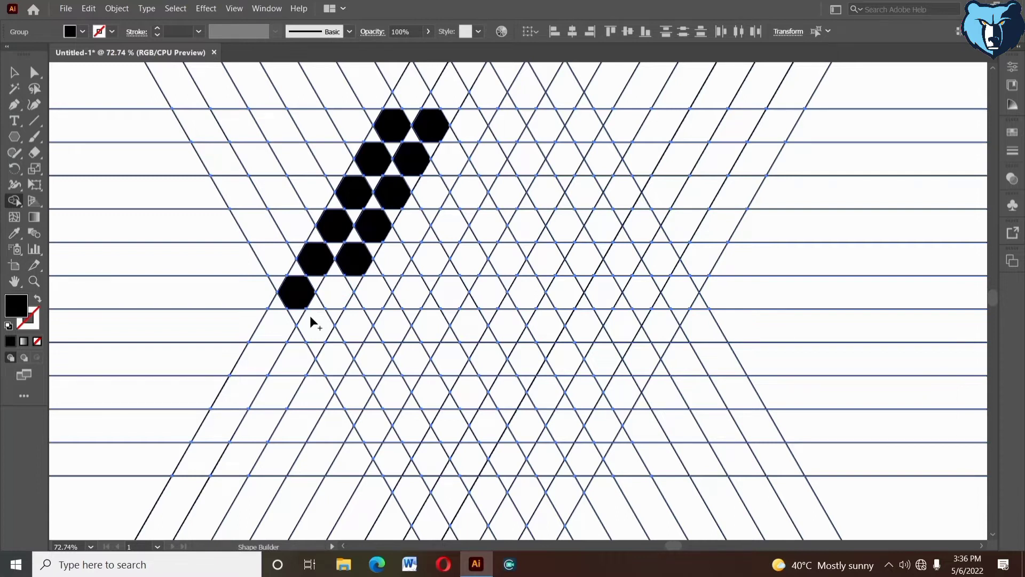
click(309, 316)
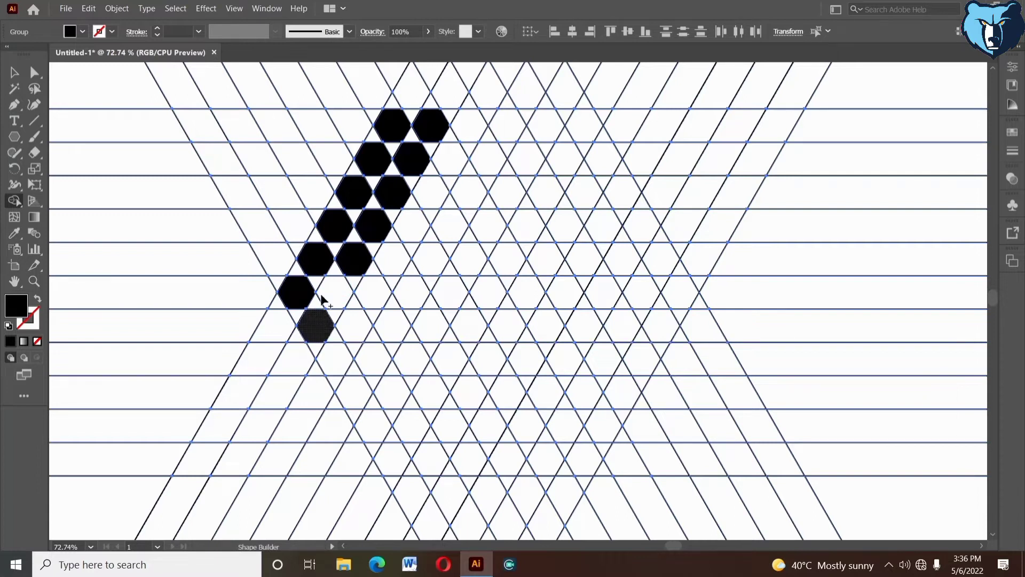
Step: Fill the hexagons of the third diagonal row from its middle downward and extend the black shape down the grid's lower-left edge
click(372, 292)
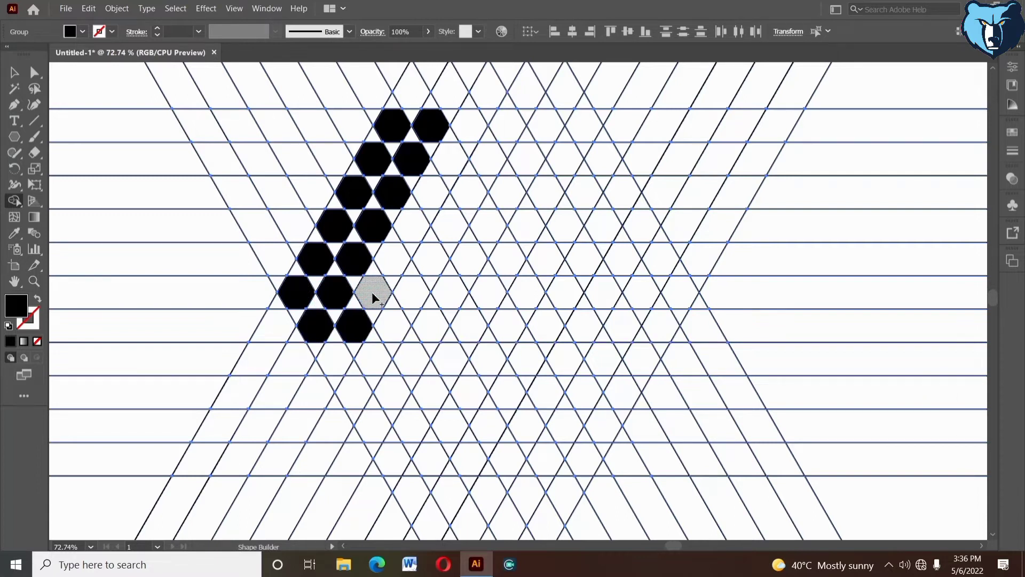
click(409, 228)
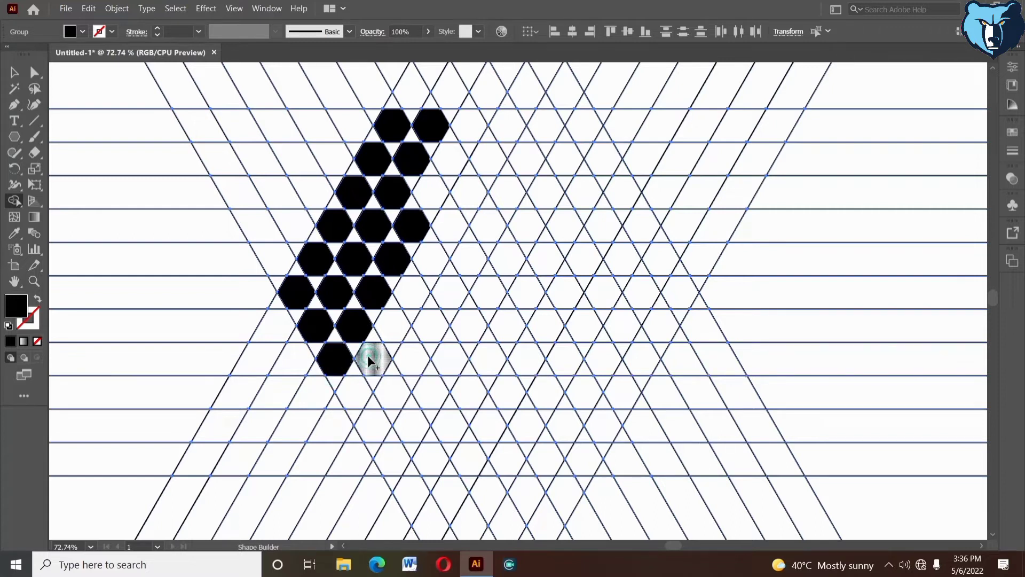
click(355, 391)
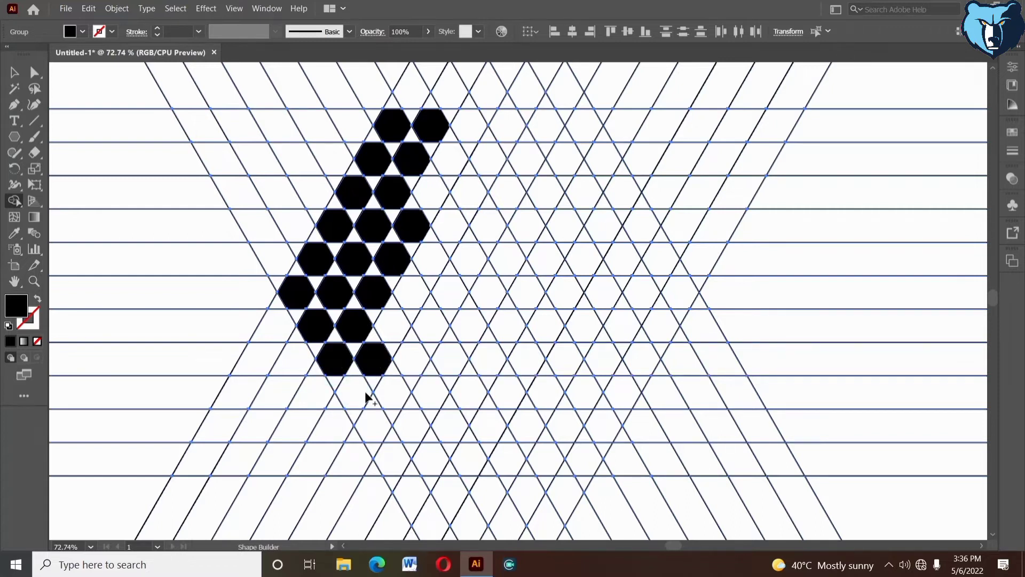
click(392, 392)
click(412, 359)
click(392, 325)
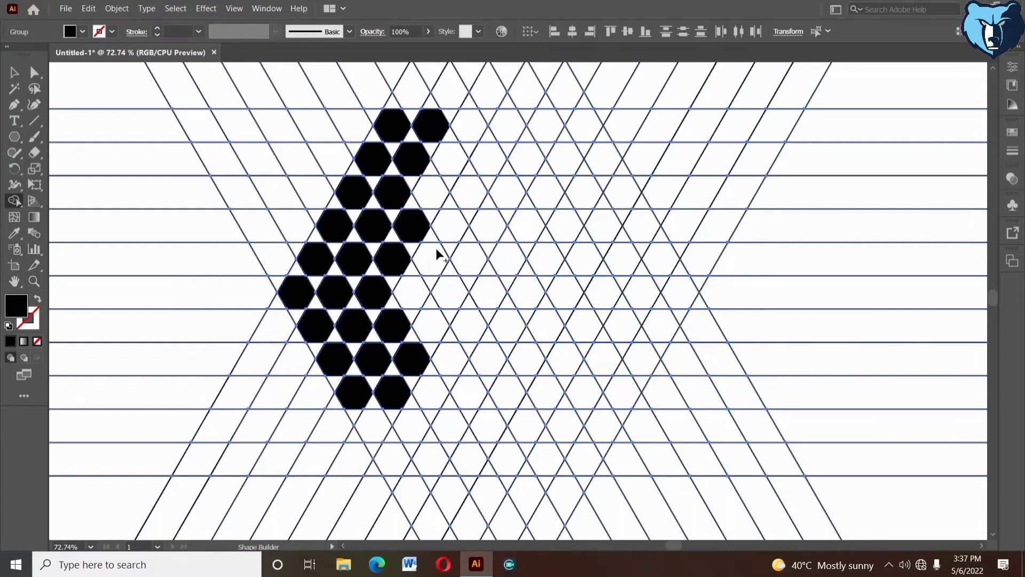
Step: Add black hexagons along the inner side of the left block, from its middle up toward the top rows
click(412, 292)
click(430, 259)
click(450, 225)
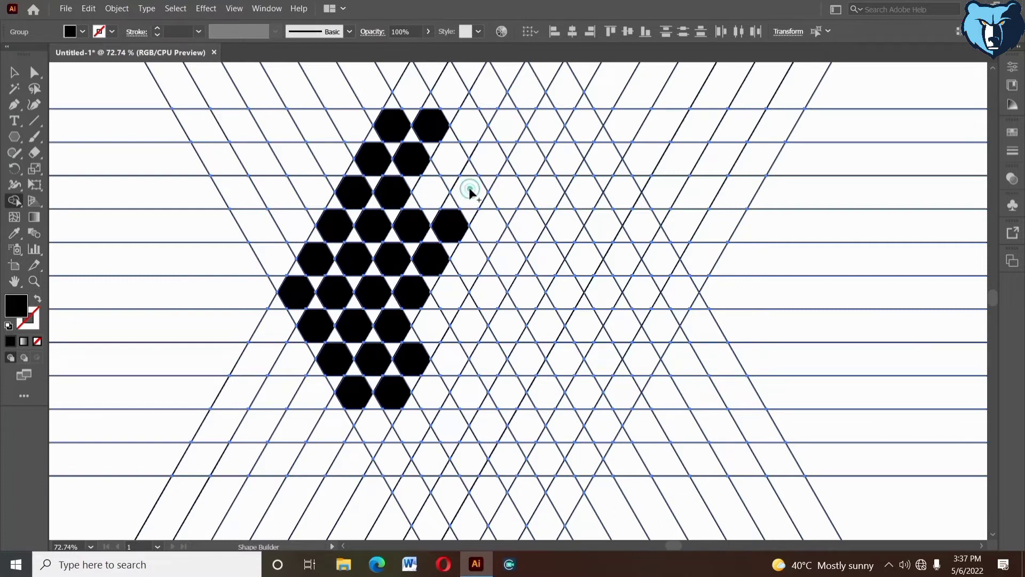
click(431, 191)
click(469, 187)
click(449, 159)
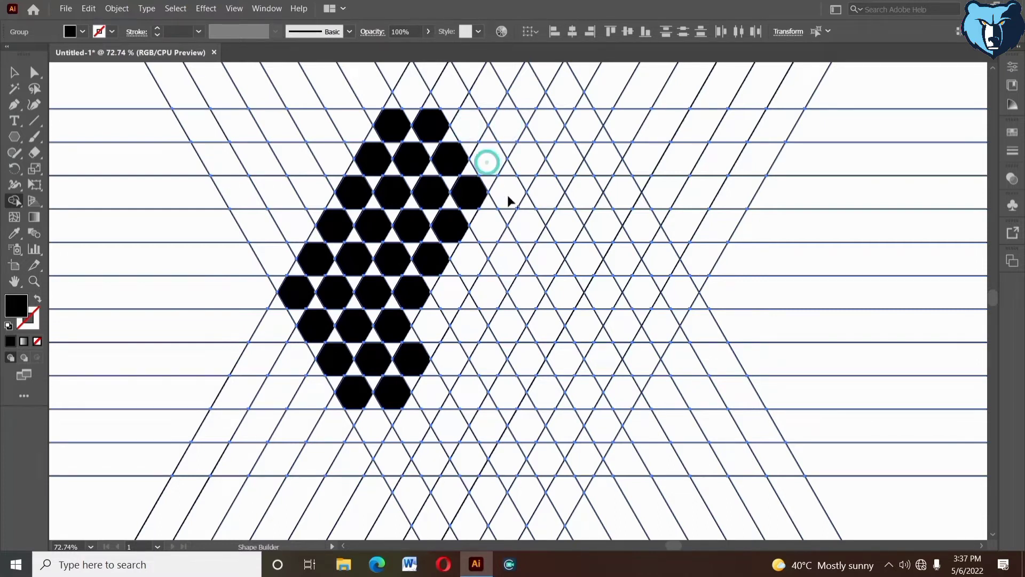
Step: Extend the top three rows of black hexagons rightward past the grid's center with four more cells
click(470, 126)
click(507, 125)
click(486, 161)
click(508, 194)
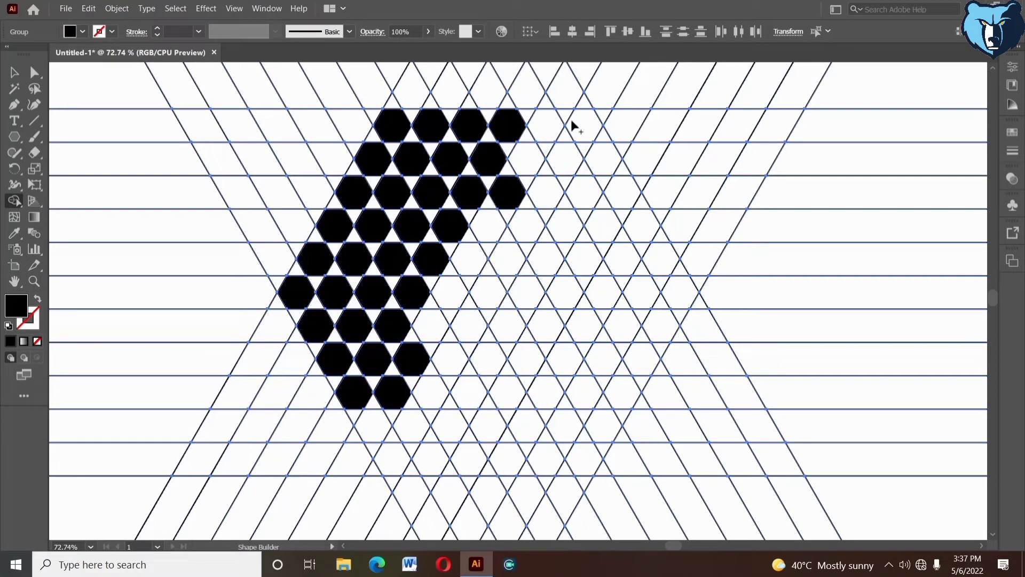
Step: Fill a rising diagonal of hexagons right of center and complete the top-right corner cells of the upper rows
click(527, 225)
click(545, 193)
click(565, 160)
click(584, 126)
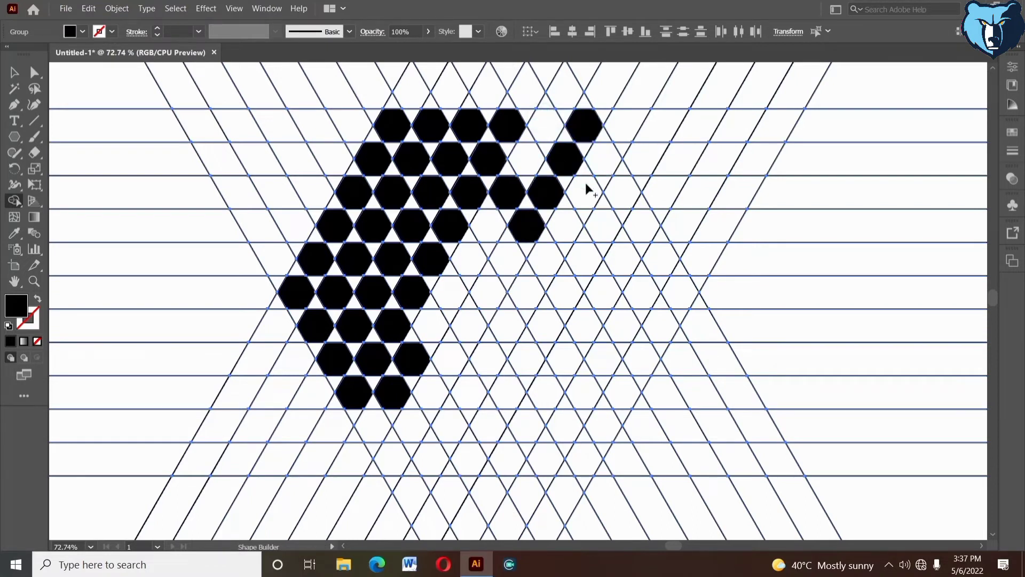
click(546, 126)
click(601, 162)
click(585, 187)
Step: Fill the hexagons along the grid's outer right edge, around the right corner and down to the bottom row
click(652, 260)
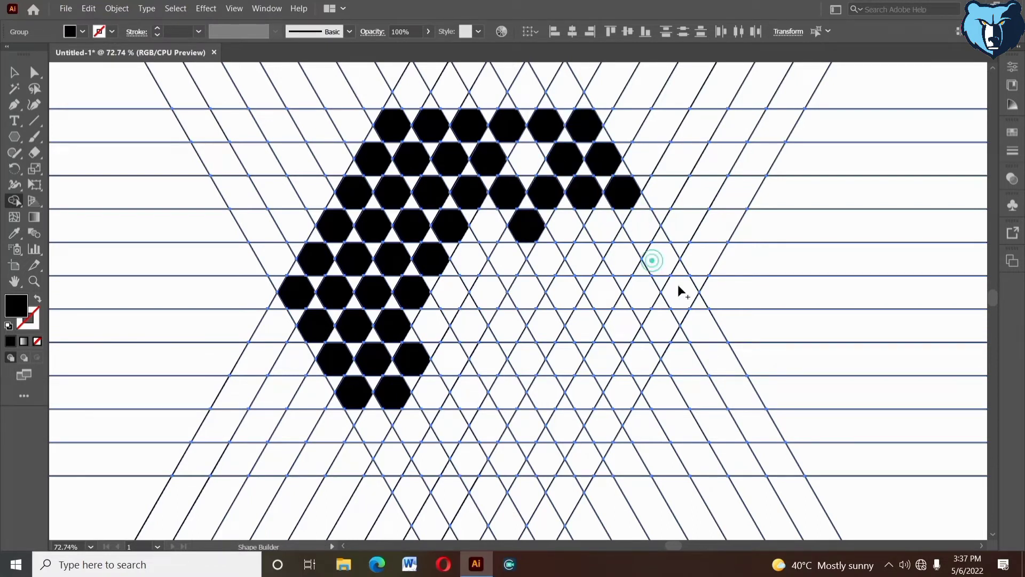
click(678, 286)
click(662, 320)
click(638, 361)
click(623, 387)
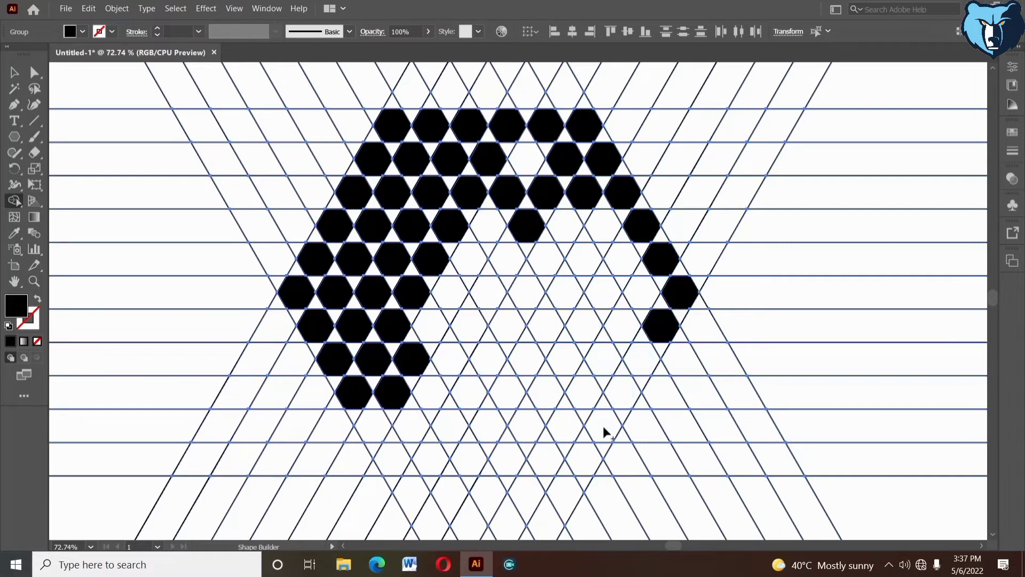
click(602, 427)
click(584, 459)
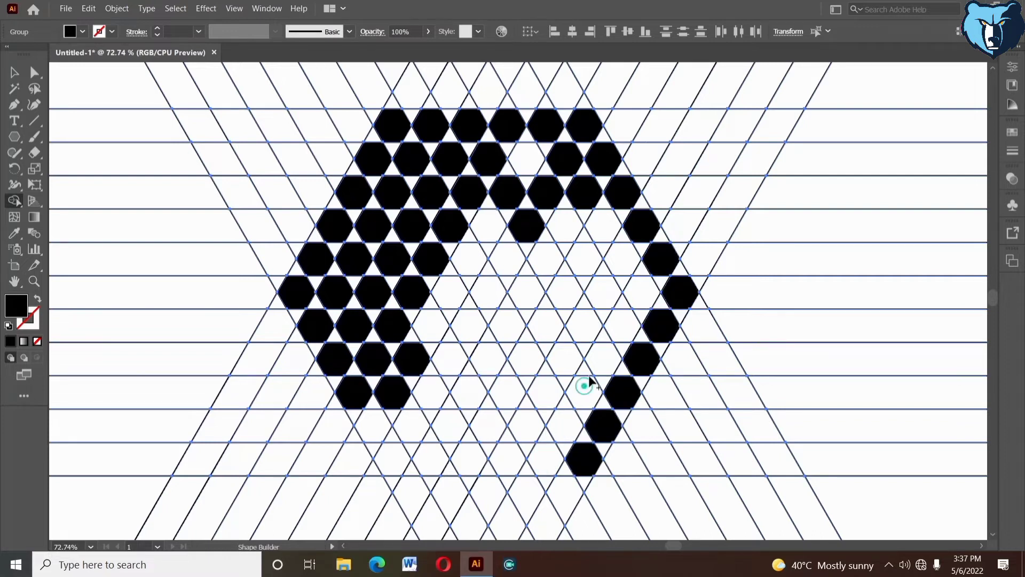
Step: Fill a second row of black hexagons just inside the right edge, from the bottom row up to the upper right
click(545, 459)
click(564, 426)
click(584, 392)
click(597, 358)
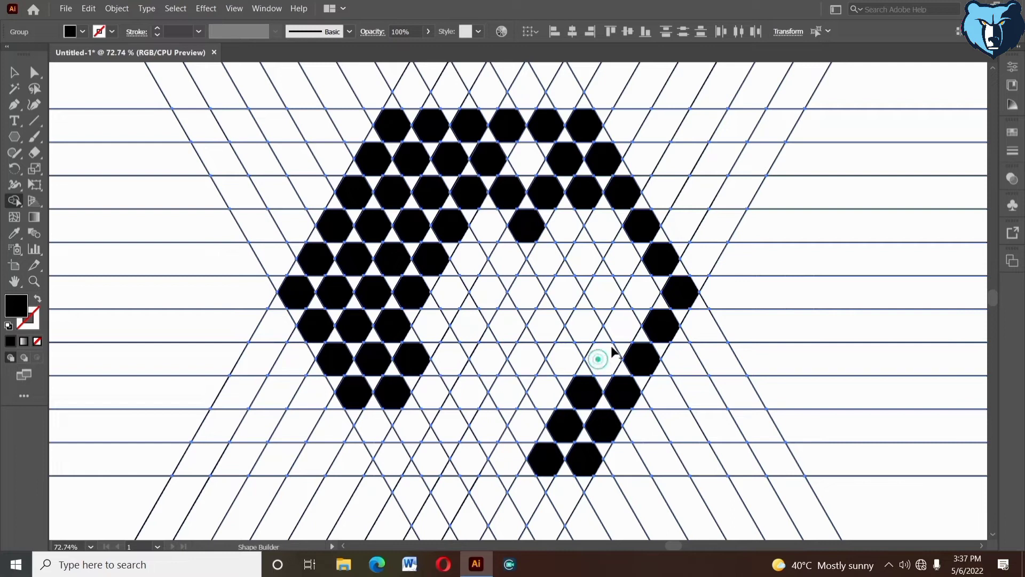
click(622, 322)
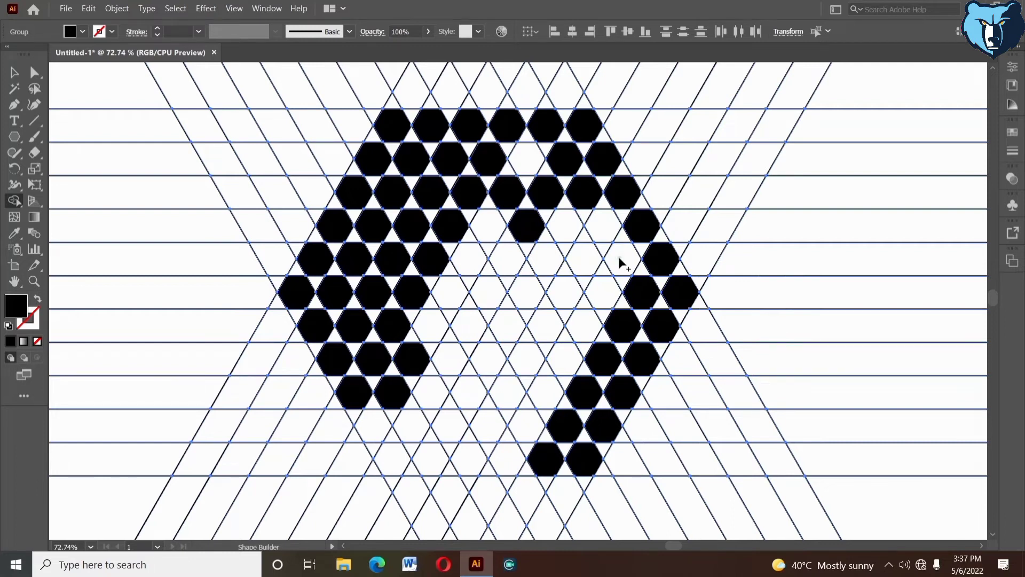
click(618, 256)
Step: Fill the fourth row's empty cells, the second row's gap, and three cells along the left edge of the central hollow
click(489, 235)
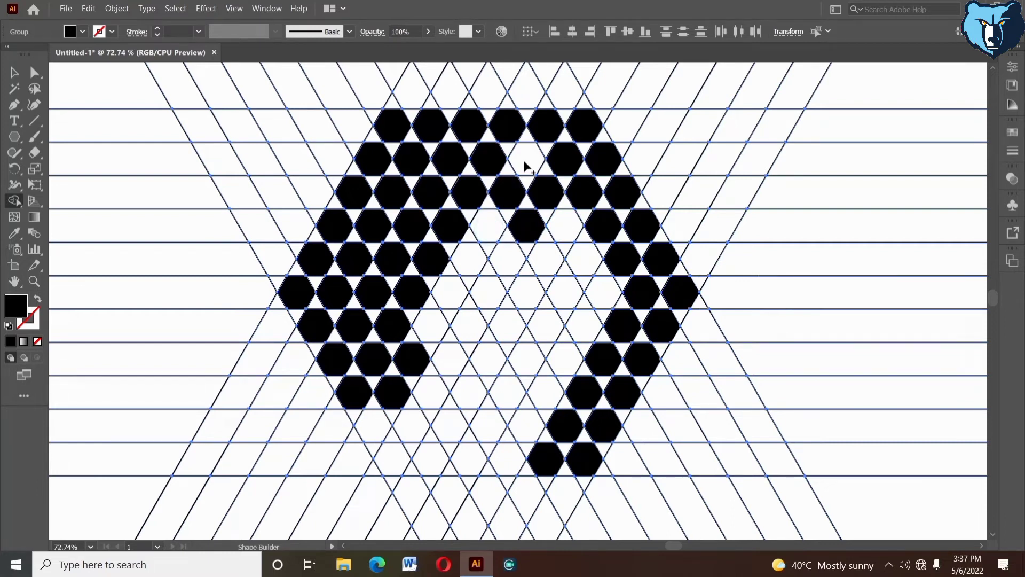
click(525, 160)
click(476, 268)
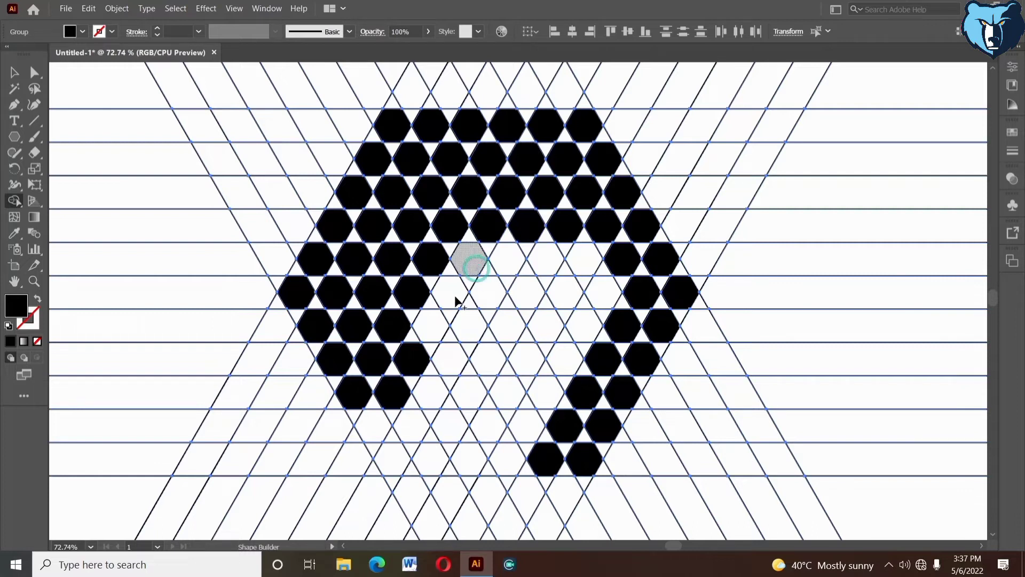
click(455, 297)
click(438, 319)
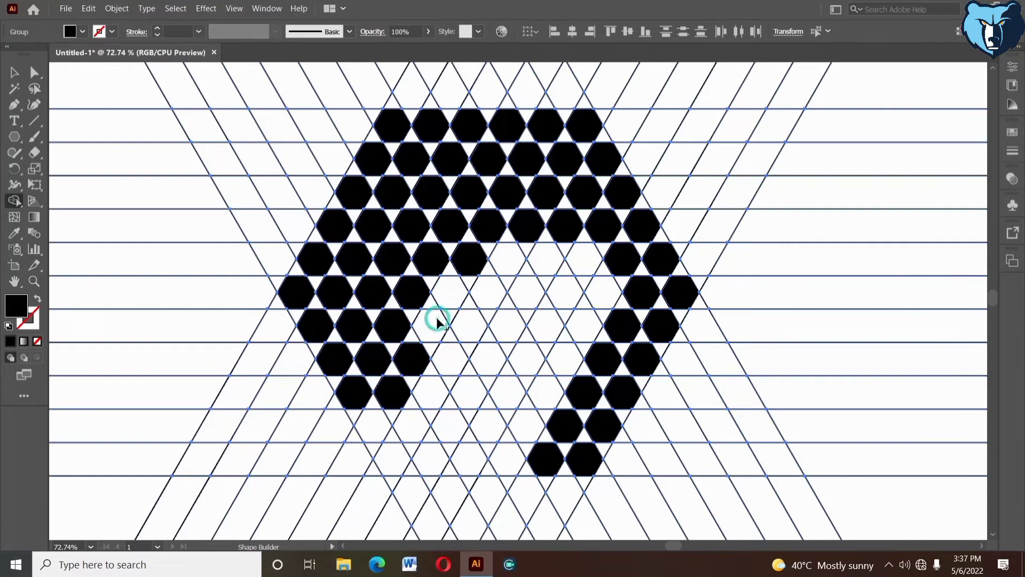
Step: Fill the hexagons down the lower-left edge and across the bottom row to close the outer ring
click(370, 428)
click(388, 453)
click(427, 453)
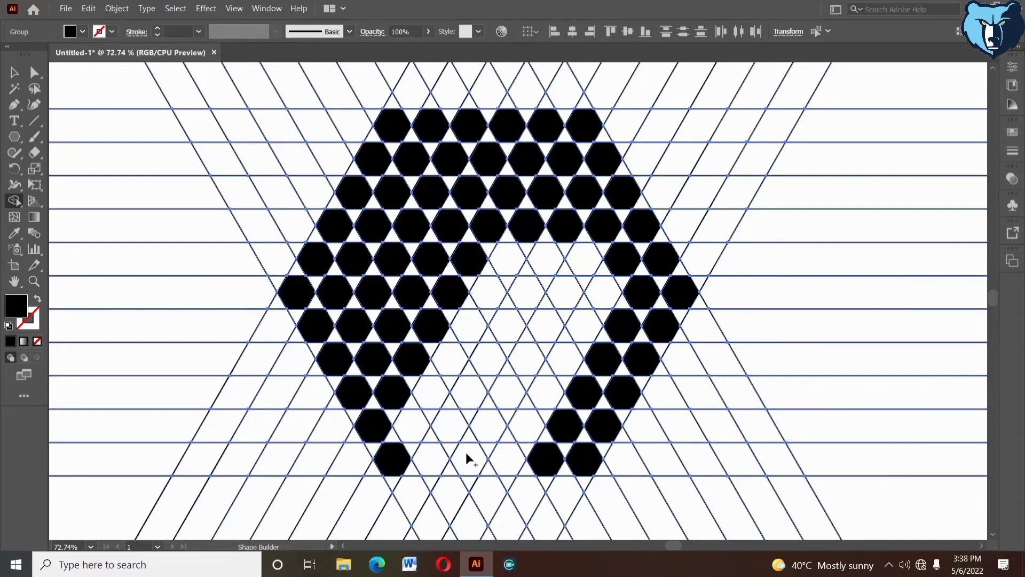
click(508, 456)
Step: Fill the empty hexagons in the second and third rows from the bottom, plus one cell above them at the hollow's lower left
click(521, 422)
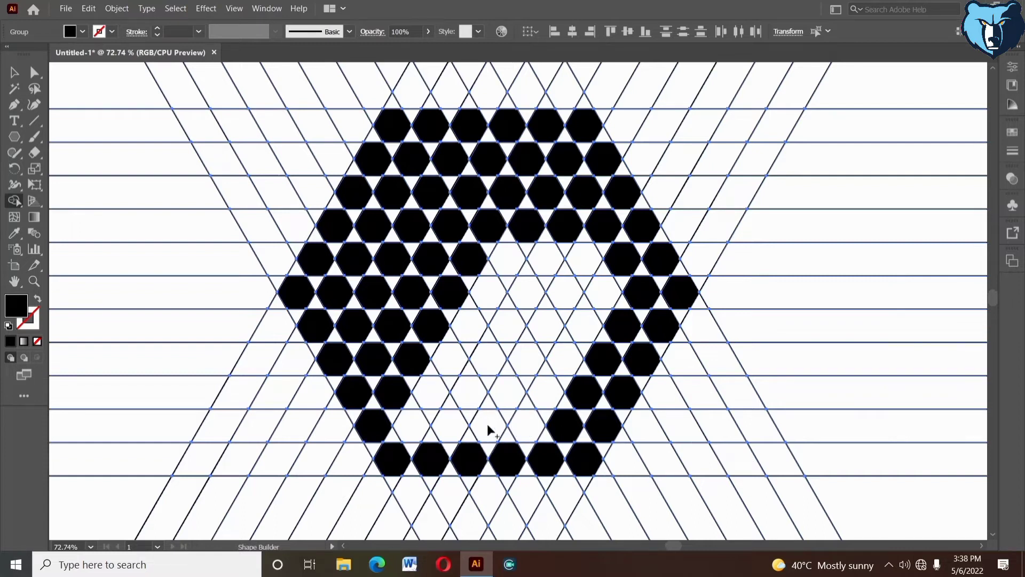
click(450, 428)
click(419, 429)
click(430, 394)
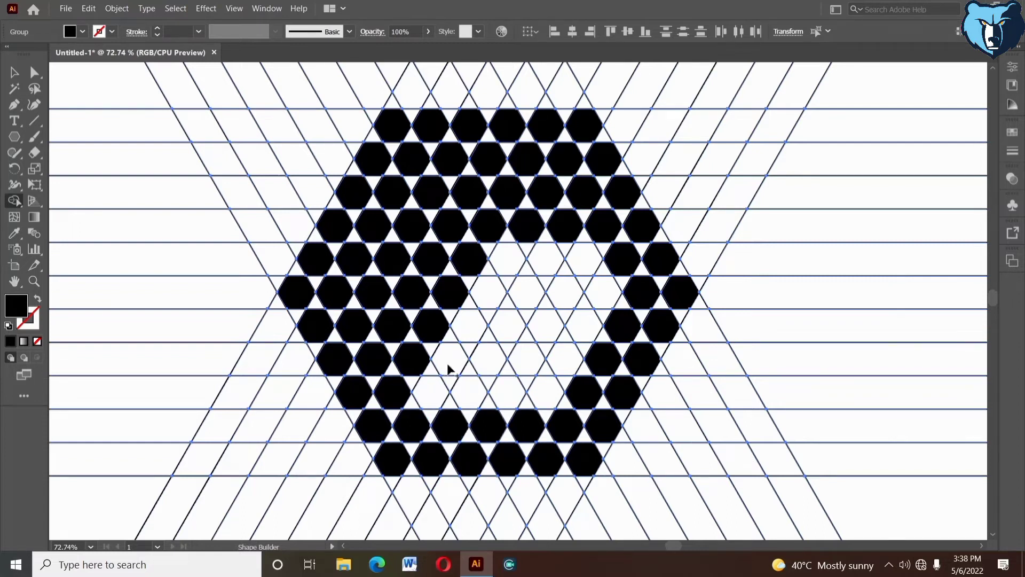
click(447, 356)
click(511, 387)
click(538, 386)
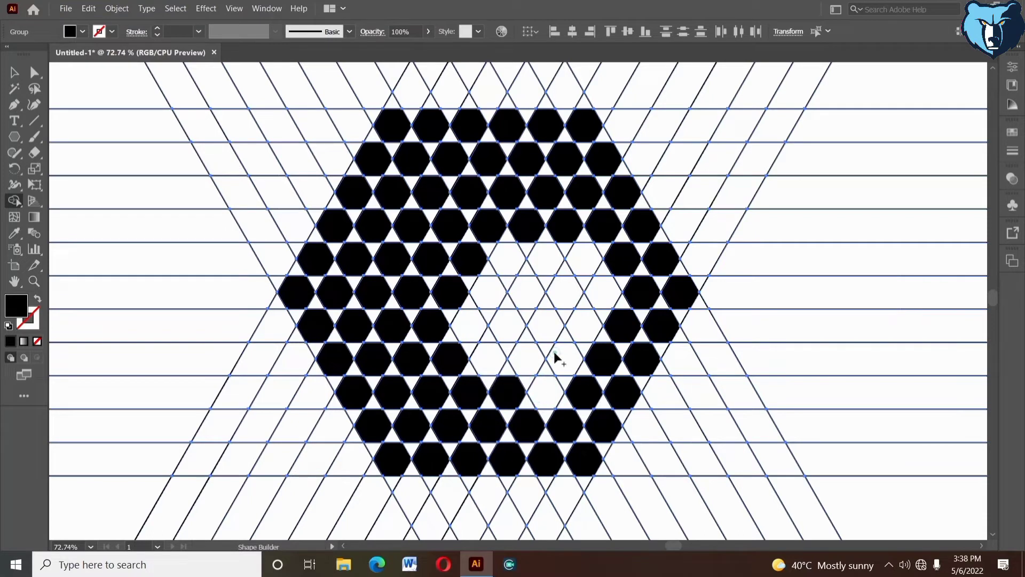
Step: Fill the hexagons along the right side of the central hollow with Shape Builder
click(595, 288)
click(583, 263)
click(549, 266)
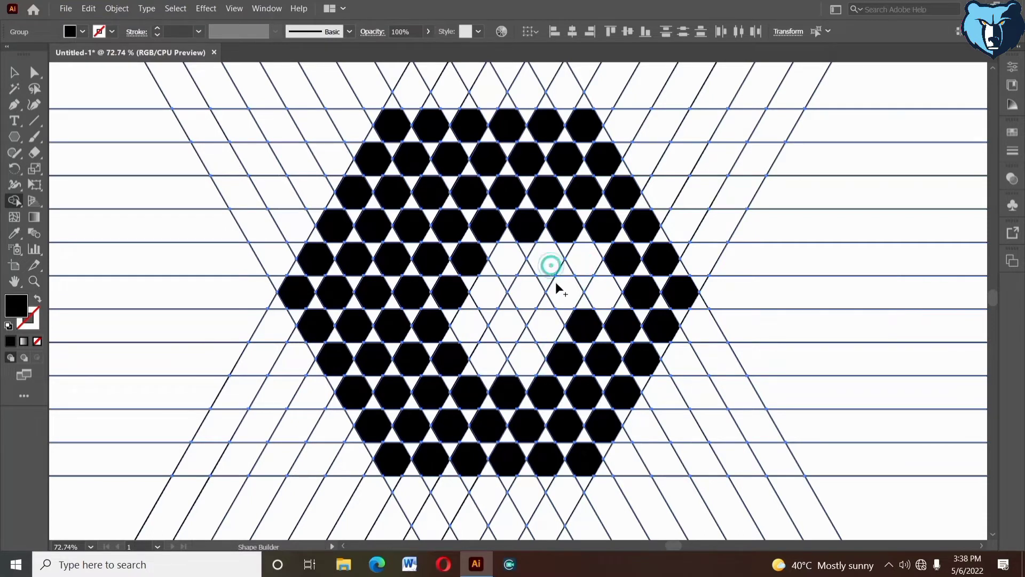
click(556, 283)
click(544, 315)
Step: Fill the last empty hexagons at the center to complete the black honeycomb
click(519, 350)
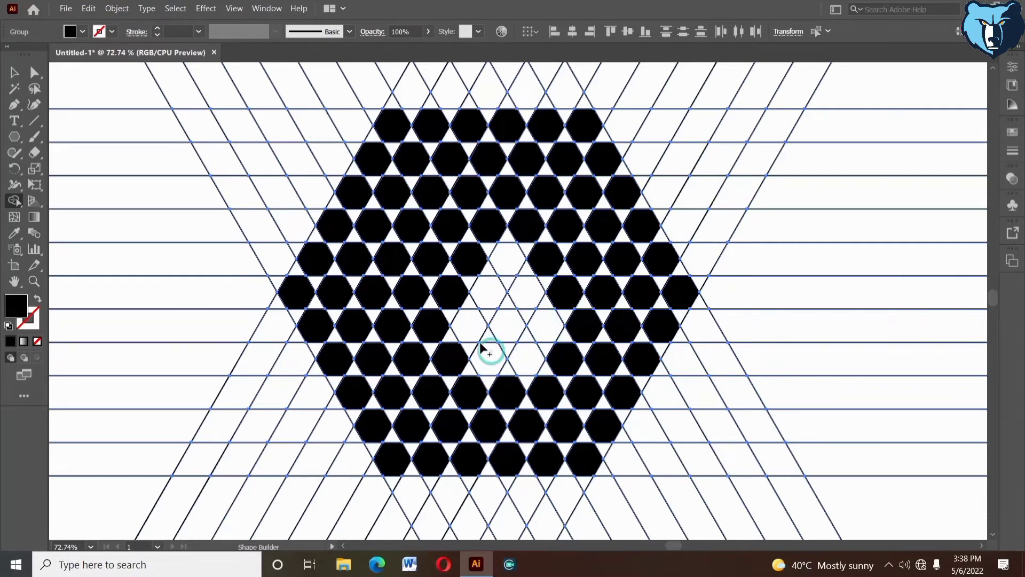
click(498, 289)
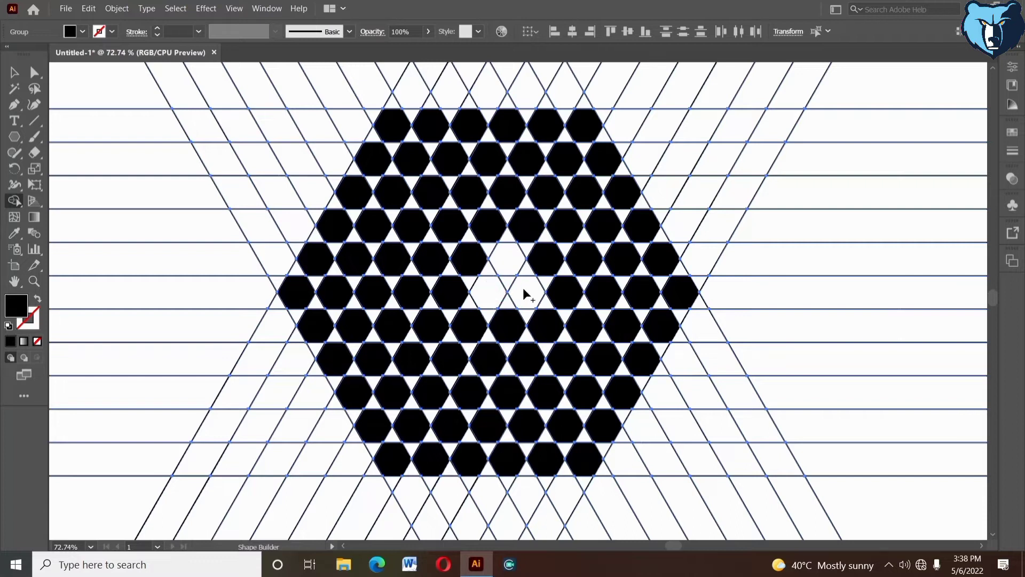
click(523, 290)
click(512, 267)
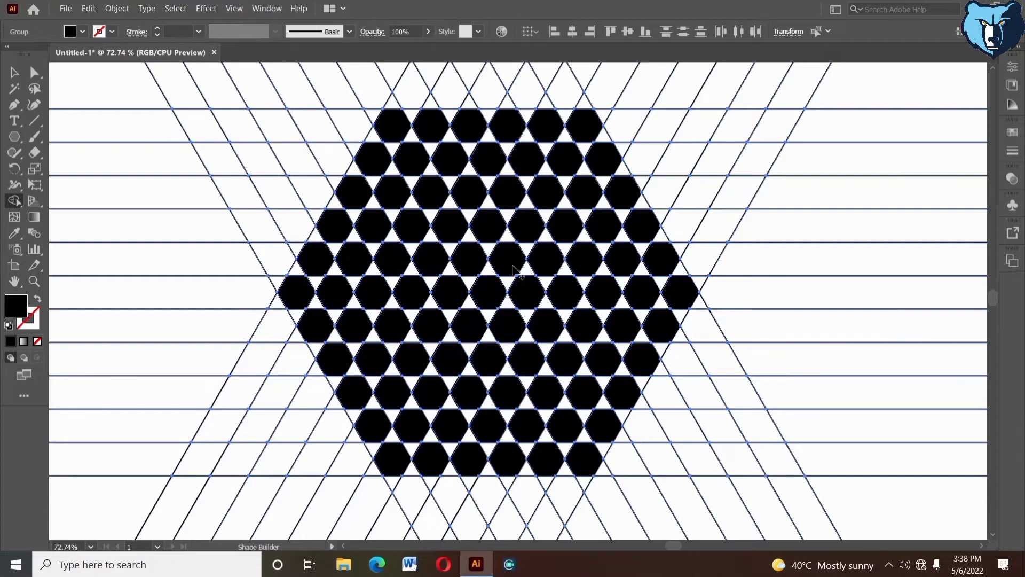
Step: Cut away grid line segments around the lower half of the honeycomb with Shape Builder
drag(537, 308, 536, 233)
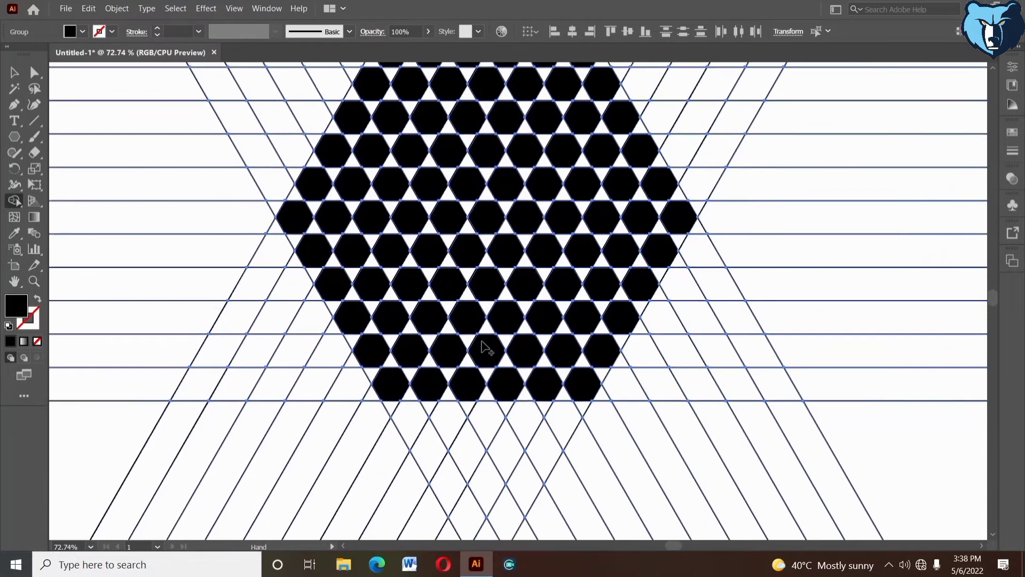
mouse_move(227, 204)
mouse_down()
mouse_move(272, 329)
mouse_move(335, 423)
mouse_move(535, 453)
mouse_move(707, 368)
mouse_move(769, 250)
mouse_up()
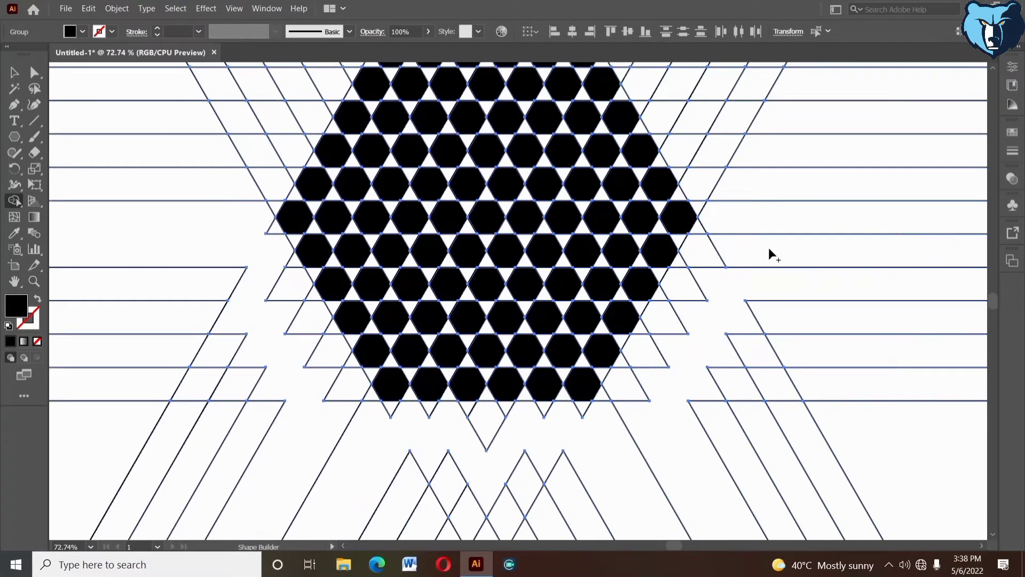
drag(460, 488, 600, 509)
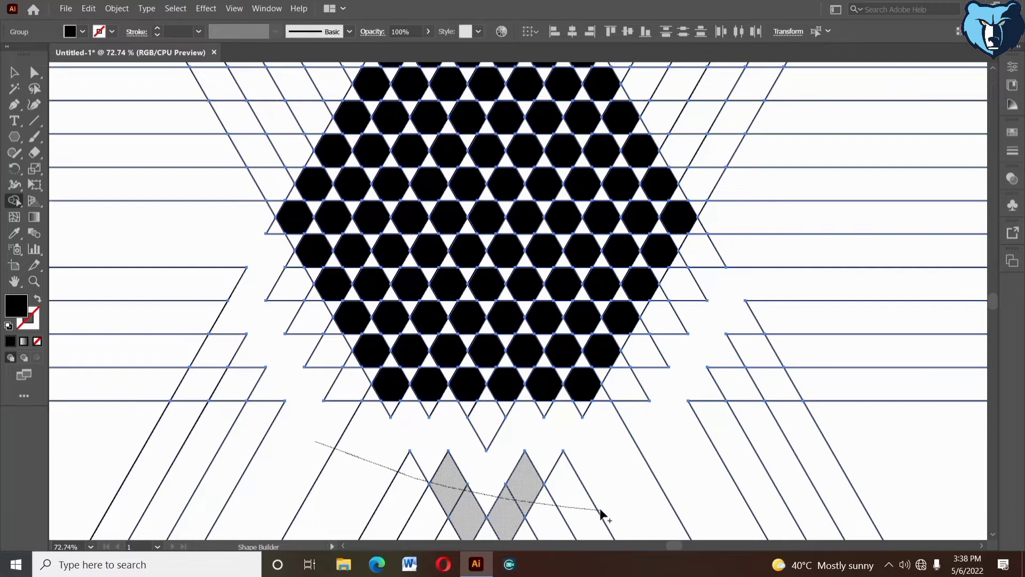
drag(455, 488, 455, 488)
mouse_move(145, 227)
mouse_down()
mouse_move(243, 439)
mouse_move(268, 466)
mouse_move(140, 231)
mouse_move(116, 411)
mouse_move(206, 472)
mouse_up()
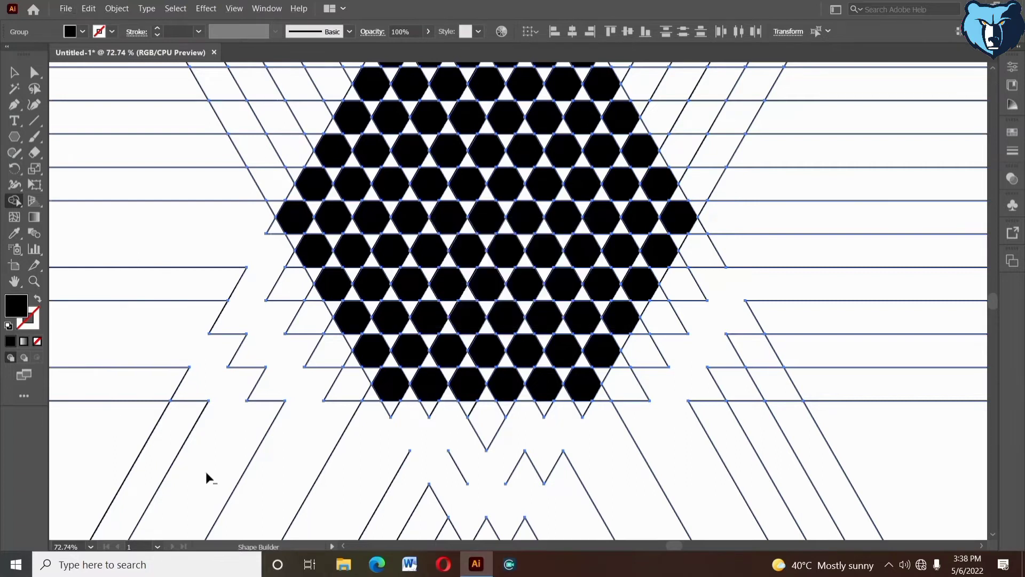
click(182, 445)
click(183, 444)
Step: Switch to the Selection tool and deselect the whole line grid and honeycomb
double_click(38, 282)
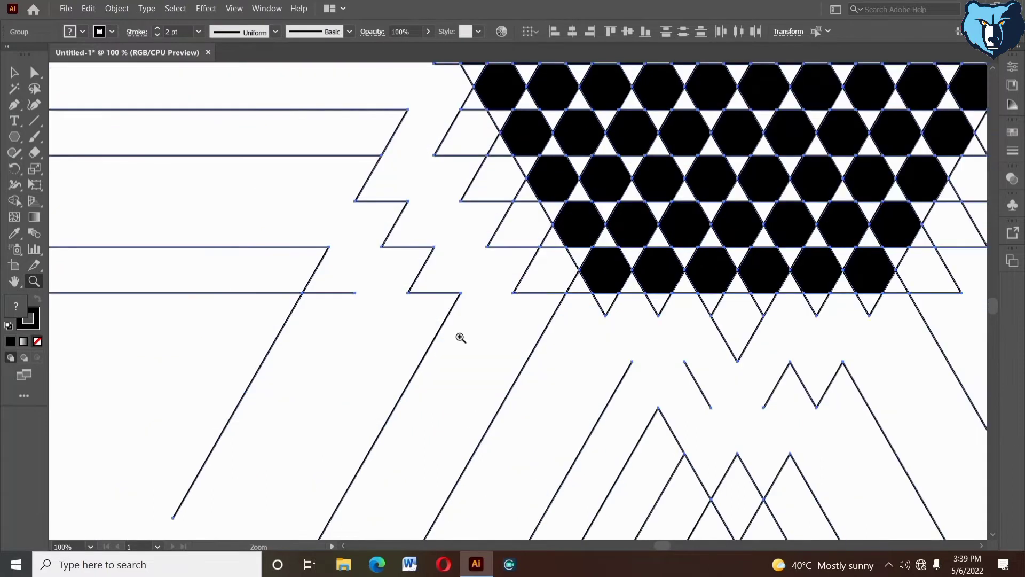
alt+click(459, 337)
alt+click(460, 337)
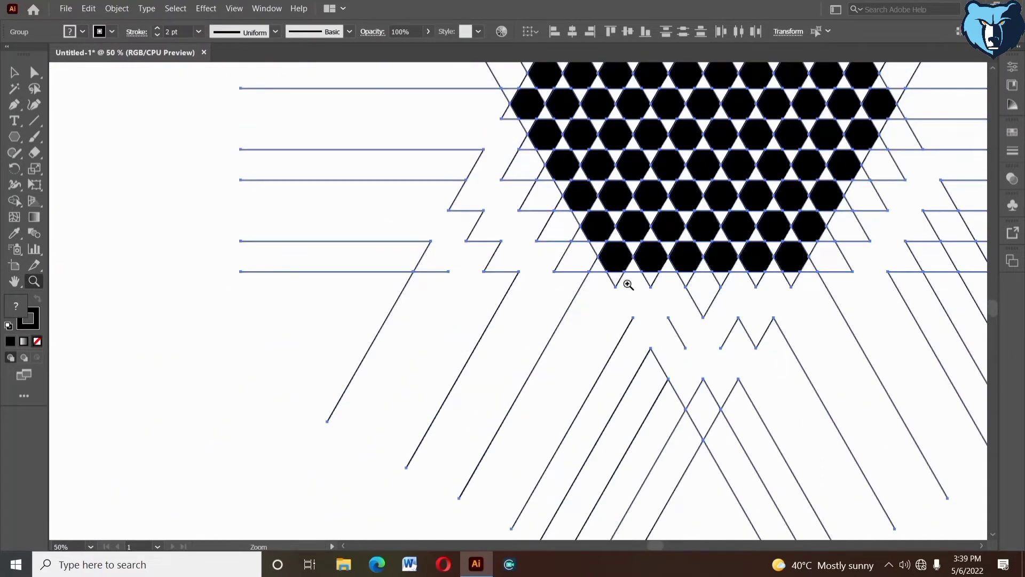
alt+click(661, 245)
drag(617, 283, 565, 329)
drag(601, 221, 480, 208)
key(v)
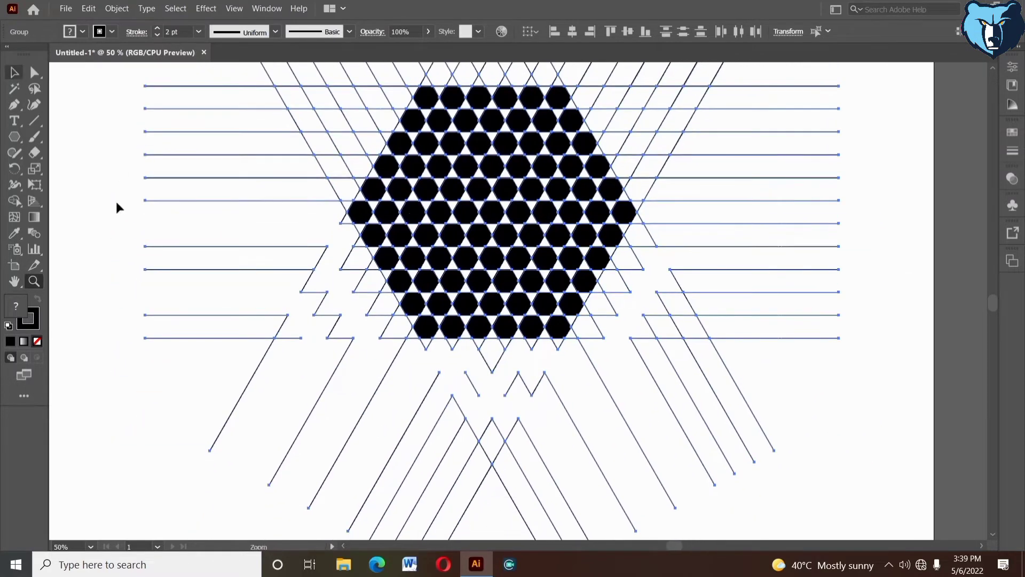
click(117, 201)
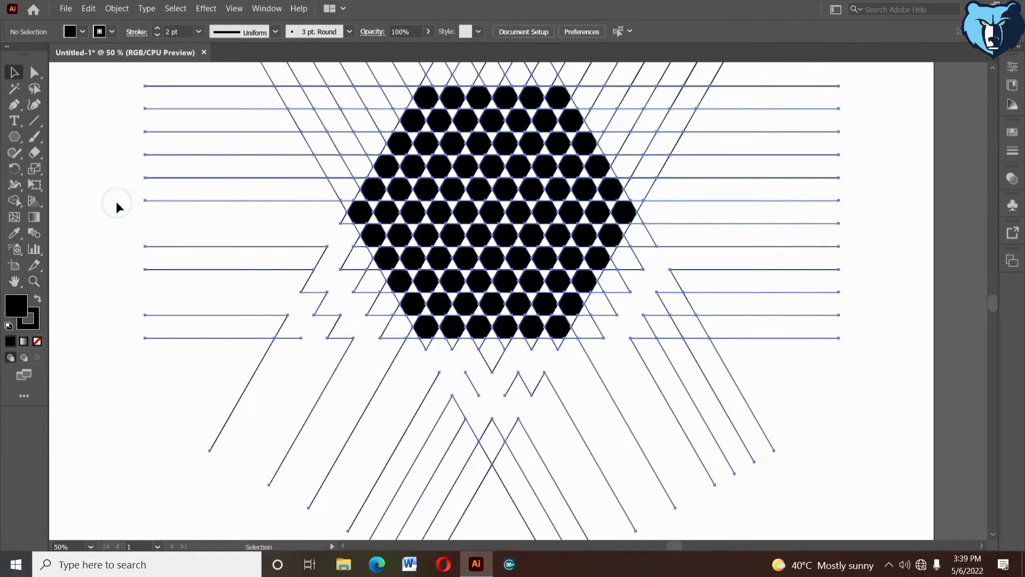
click(155, 86)
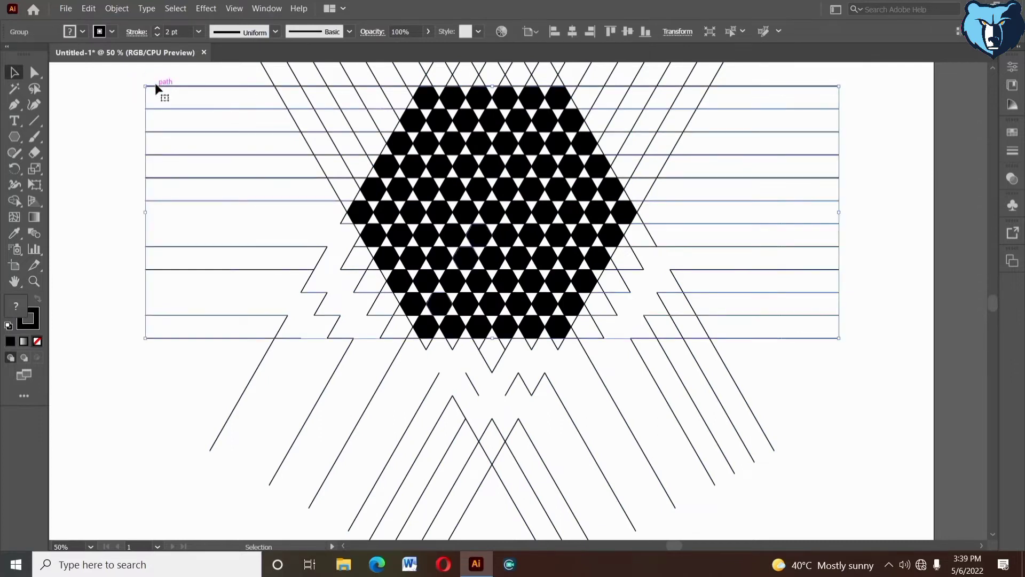
key(Delete)
key(ctrl+z)
Step: Ungroup the group of horizontal grid lines
click(257, 211)
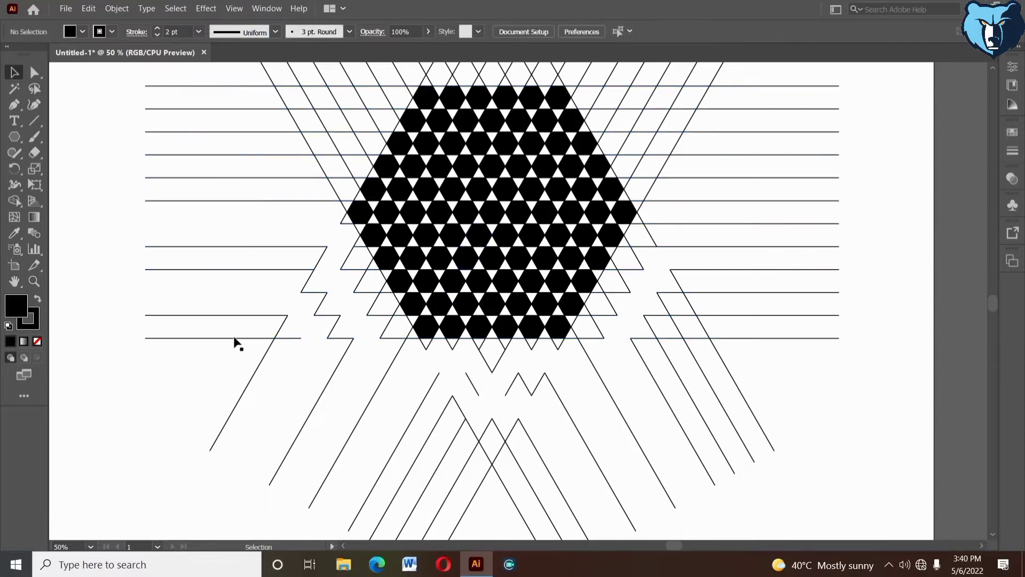
click(232, 337)
right_click(233, 337)
click(269, 434)
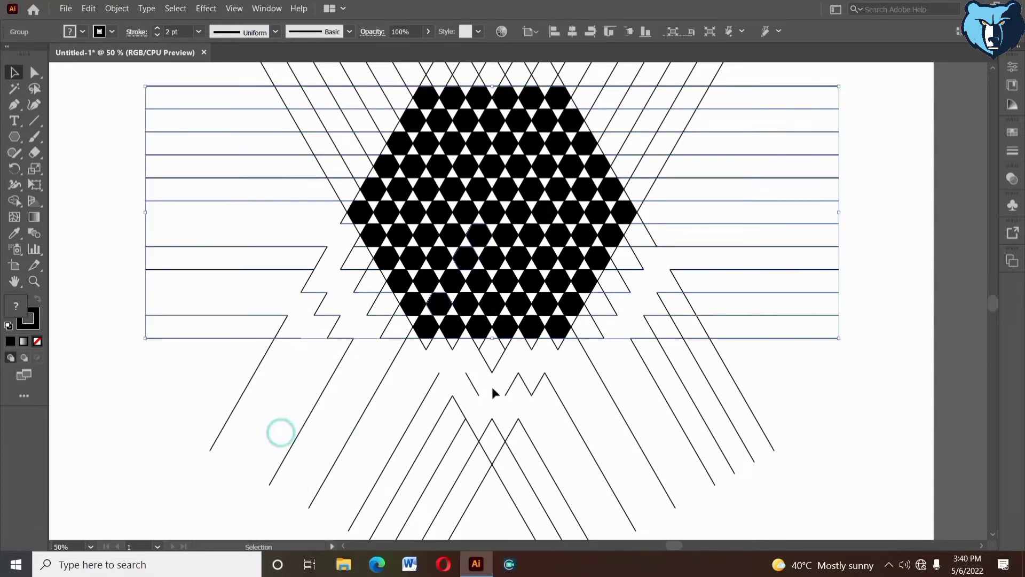
Step: Ungroup both sets of diagonal grid lines and clear the selection
click(745, 359)
click(725, 367)
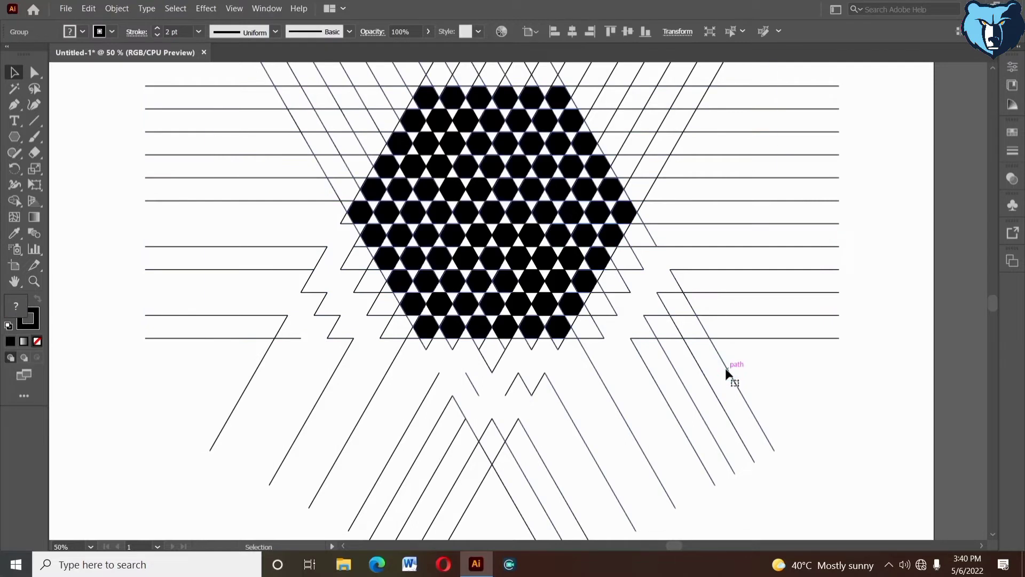
right_click(725, 367)
click(751, 264)
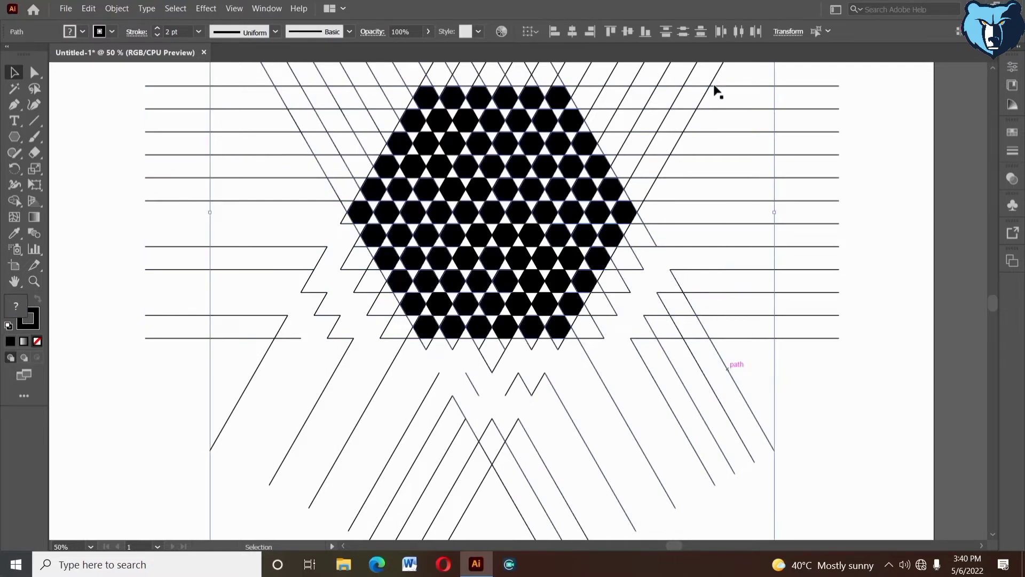
click(713, 85)
right_click(715, 80)
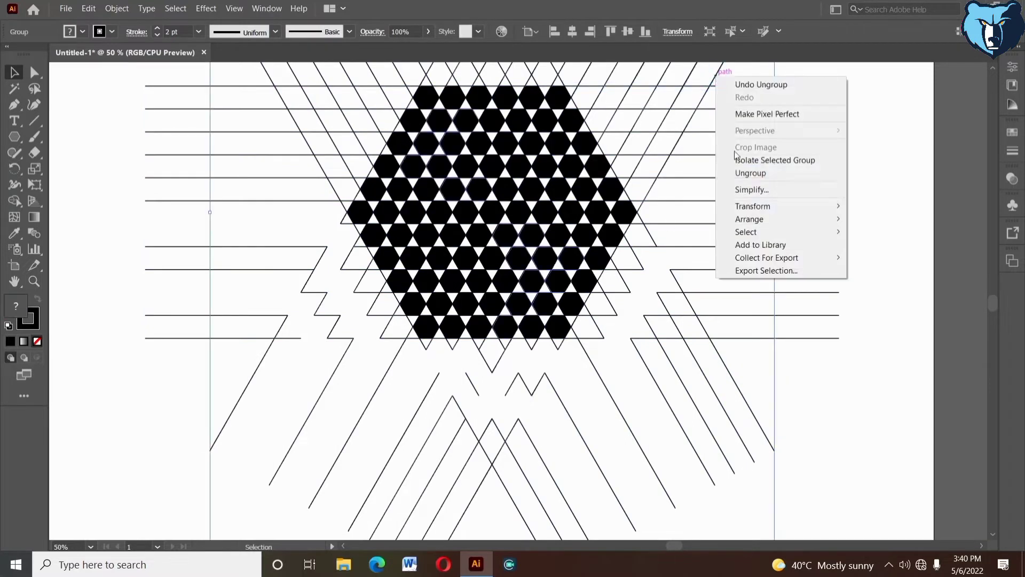
click(741, 174)
click(784, 382)
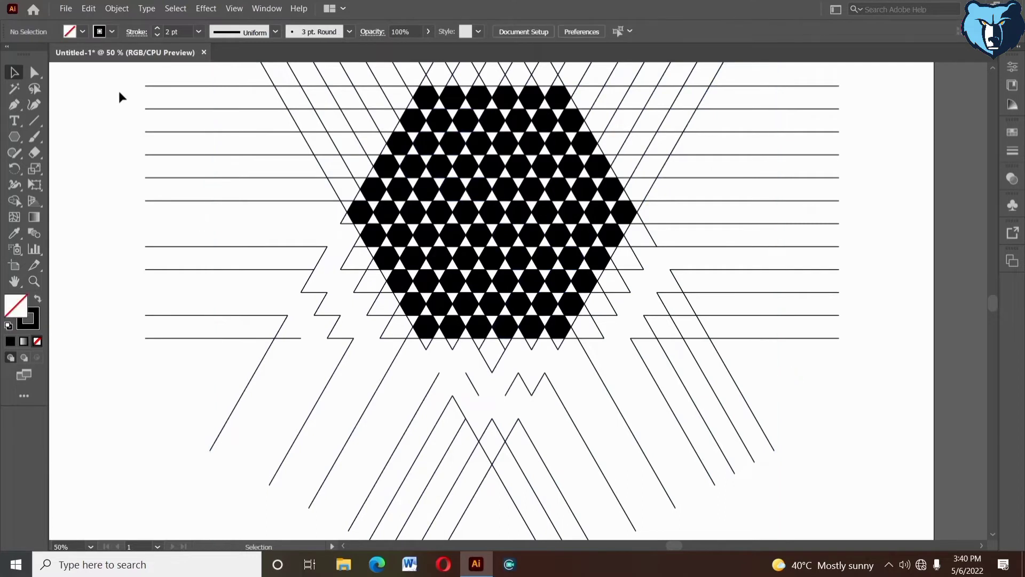
Step: Delete the leftover horizontal and diagonal line pieces on the honeycomb's left side
drag(120, 92, 311, 441)
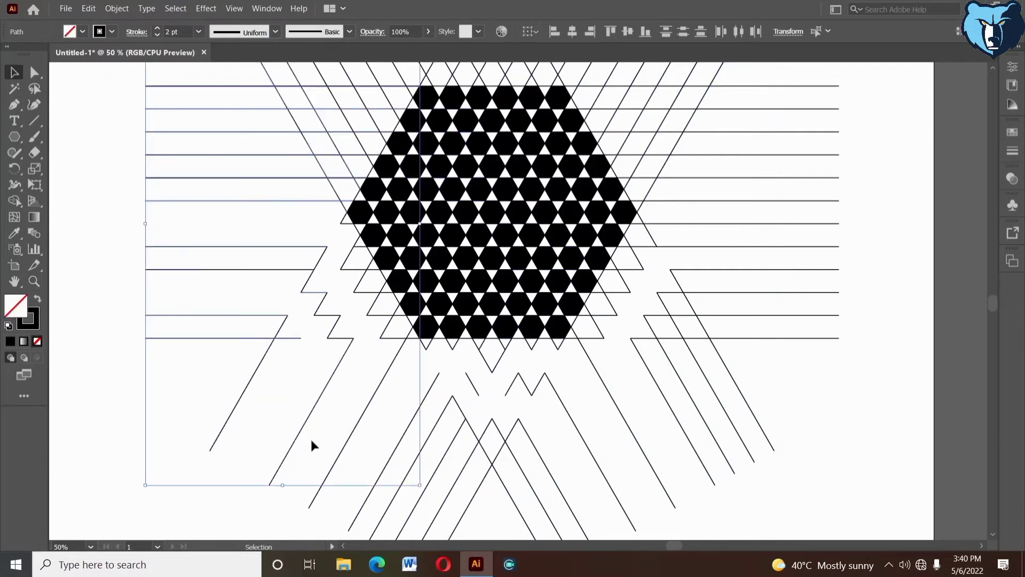
key(Delete)
drag(273, 264, 367, 349)
key(Delete)
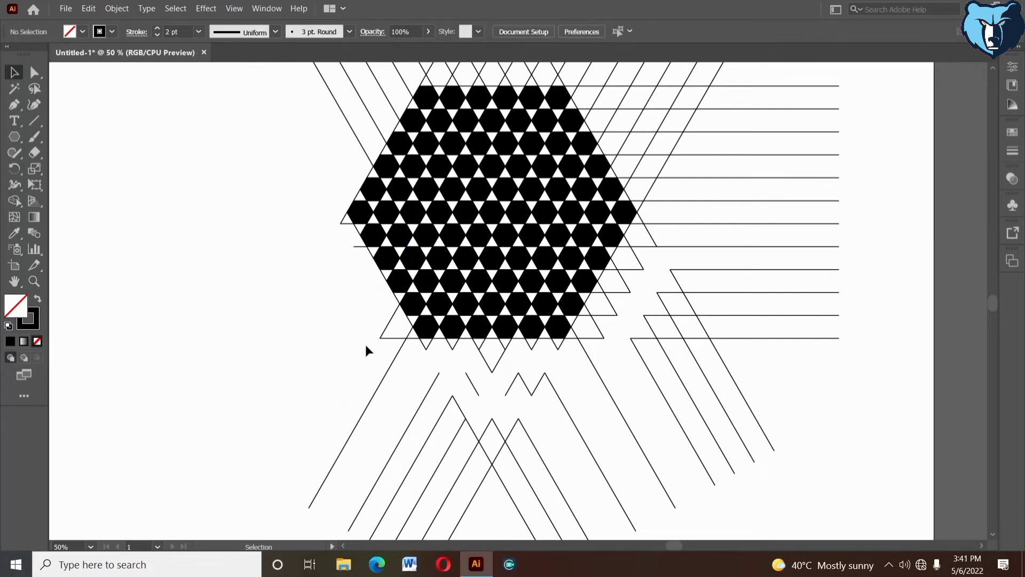
Step: Delete the loose diagonal lines below the honeycomb and the small triangular line stubs along its bottom edge
drag(336, 393, 795, 462)
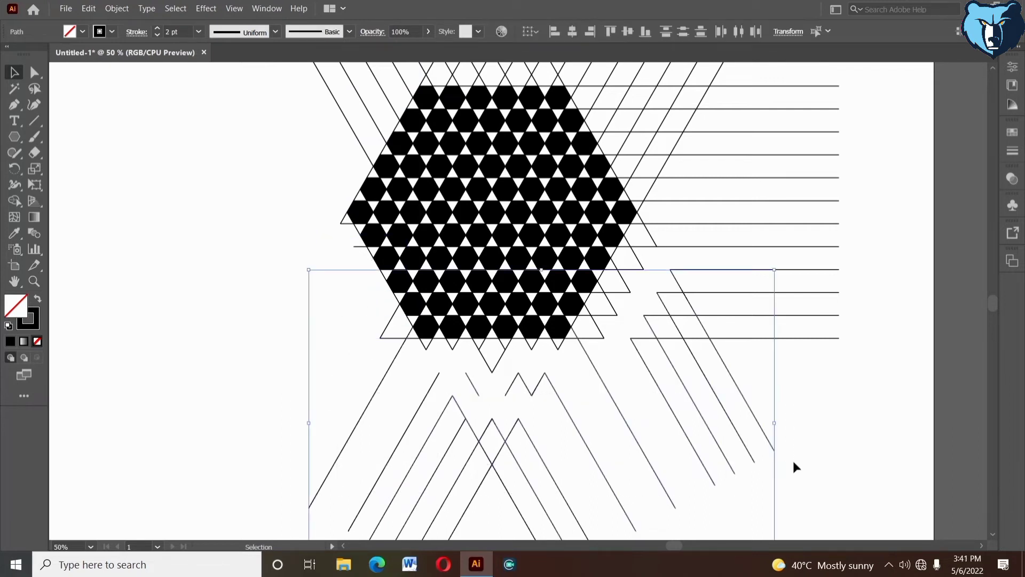
key(Delete)
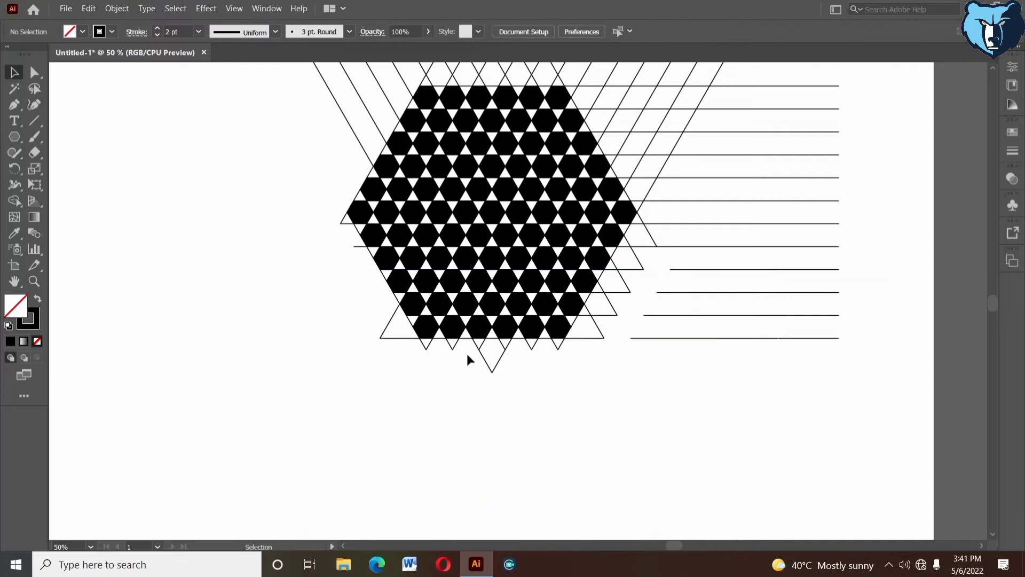
drag(466, 352, 520, 351)
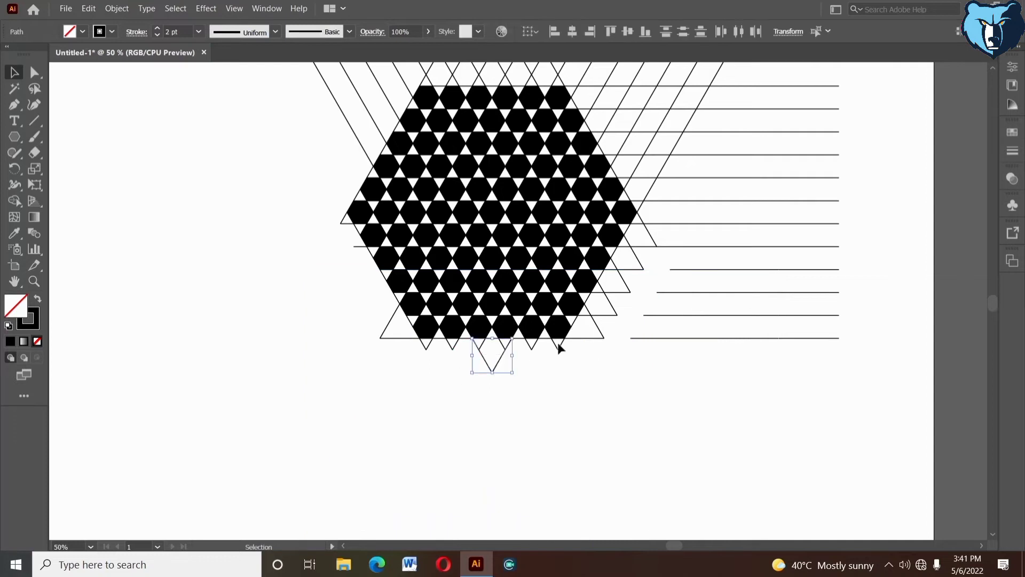
key(Delete)
drag(378, 314, 578, 347)
key(Delete)
key(Delete)
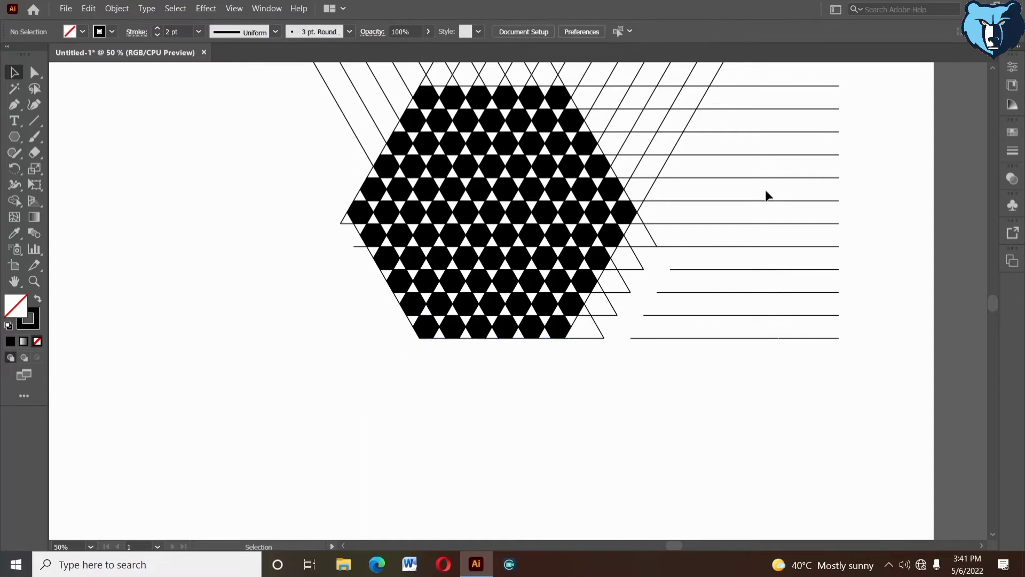
Step: Delete the horizontal lines to the honeycomb's right and the triangular line stubs along its lower-right edge
drag(762, 70, 760, 407)
key(Delete)
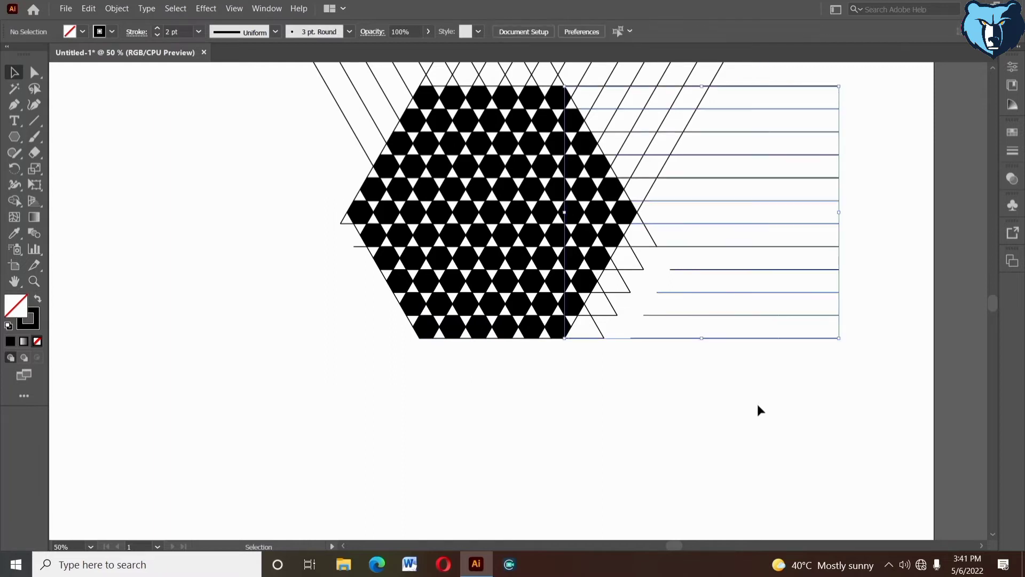
drag(664, 222, 642, 296)
key(Delete)
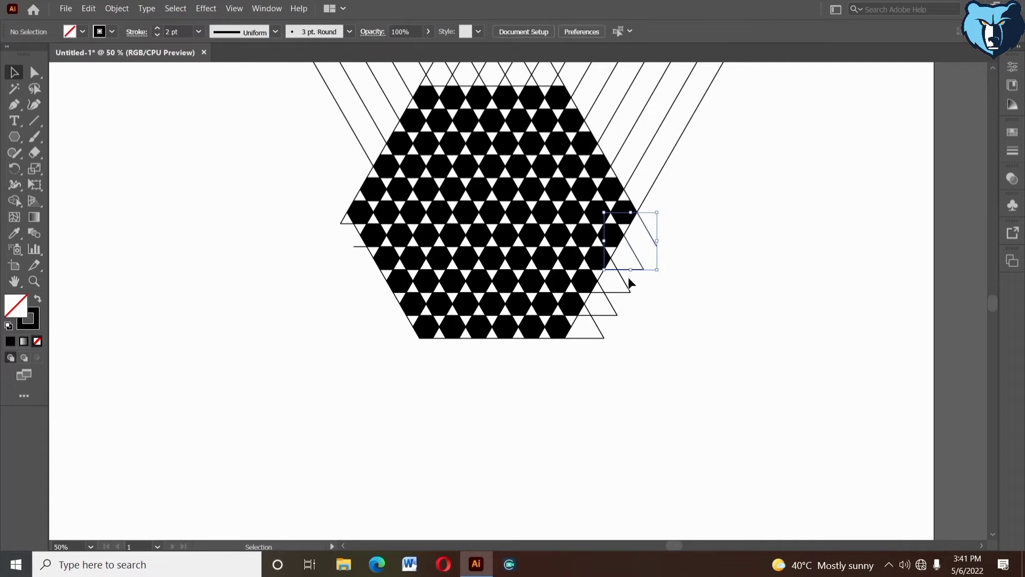
click(604, 308)
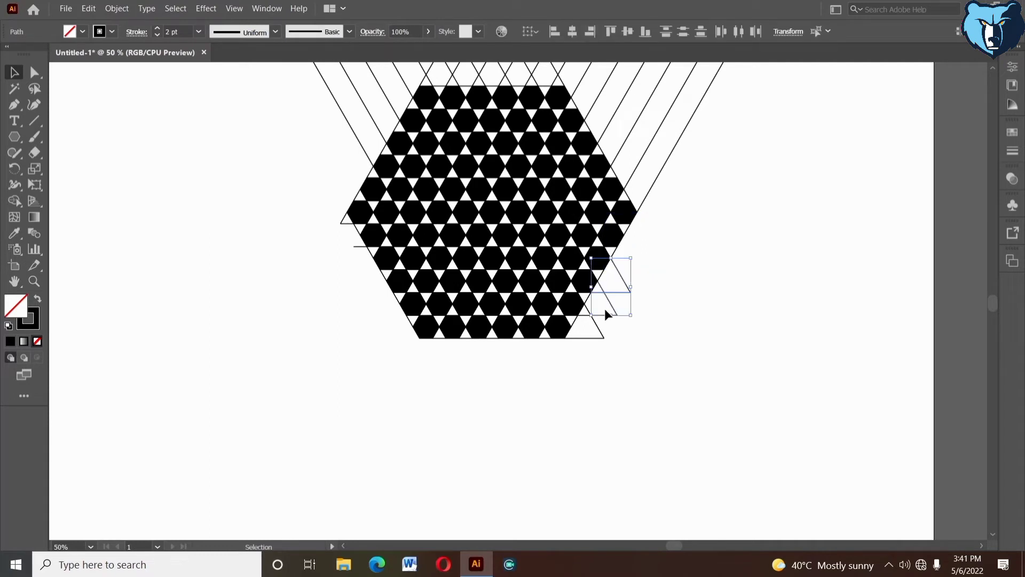
key(Delete)
click(585, 333)
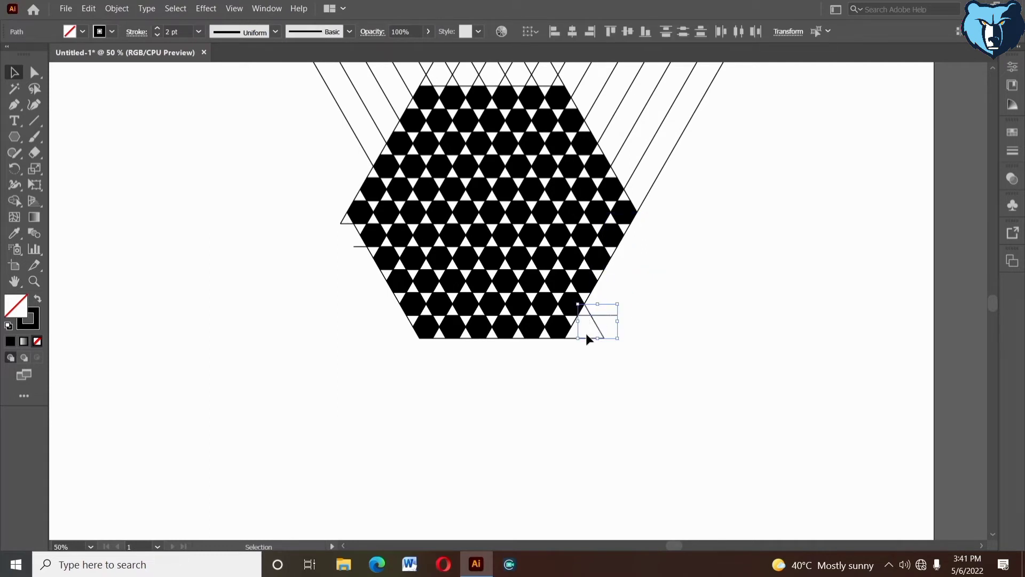
key(Delete)
click(577, 352)
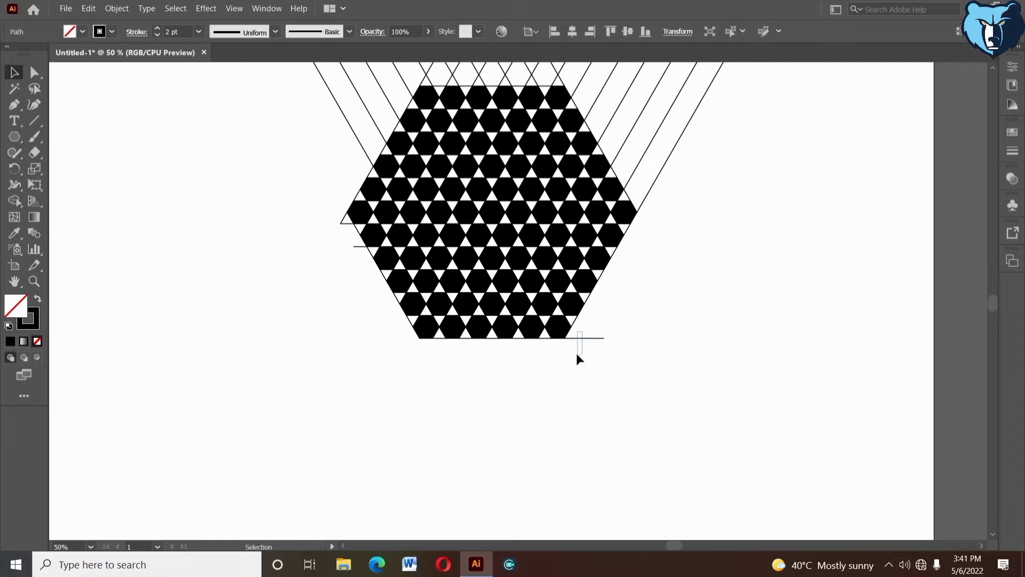
key(Delete)
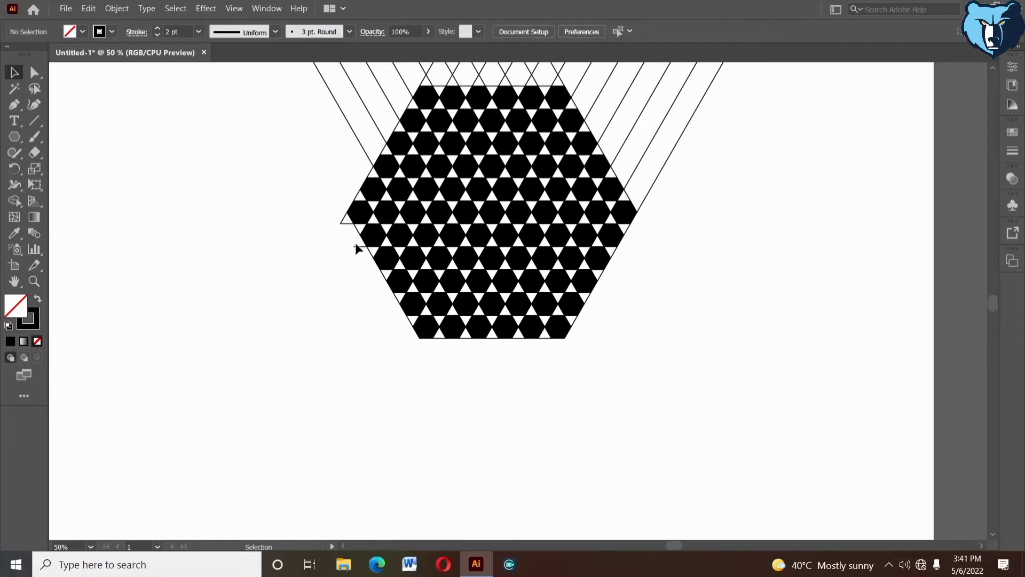
Step: Delete the two short line stubs sticking out at the honeycomb's left corner
click(361, 247)
click(345, 223)
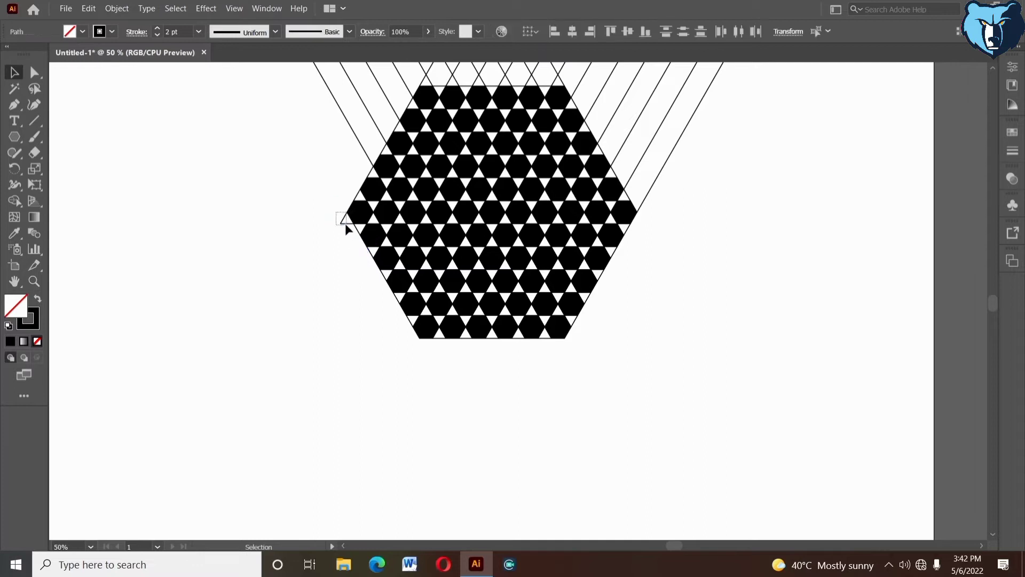
key(Delete)
Step: Delete all the diagonal grid lines extending above and to the upper right of the honeycomb
drag(672, 247, 653, 336)
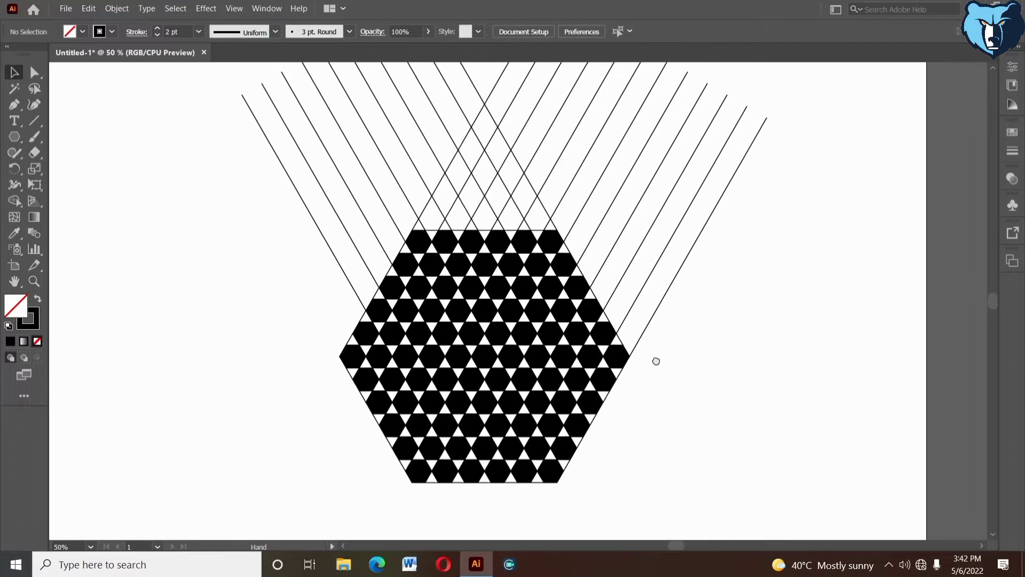
drag(257, 239, 645, 223)
key(Delete)
key(Delete)
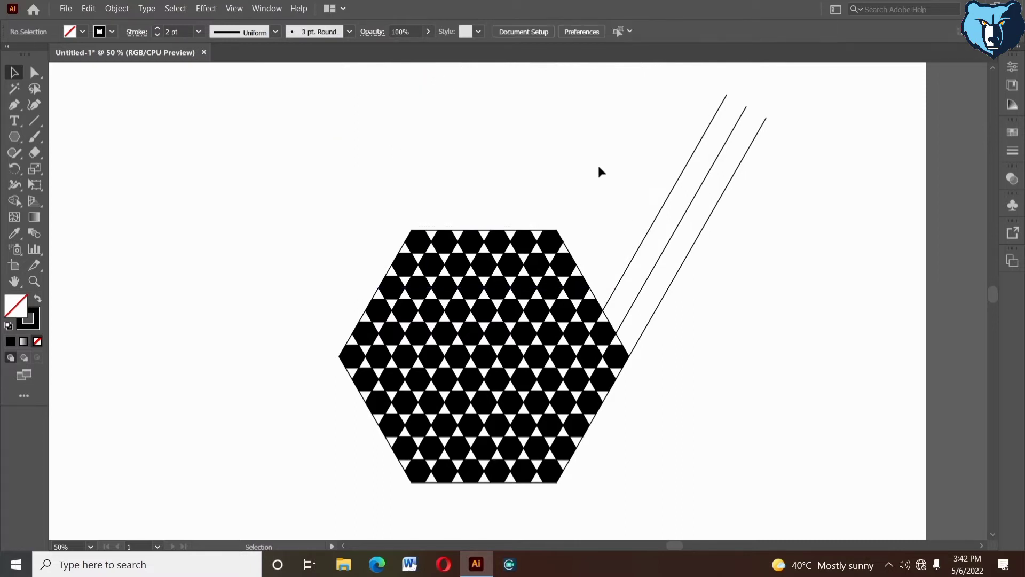
drag(599, 165, 729, 281)
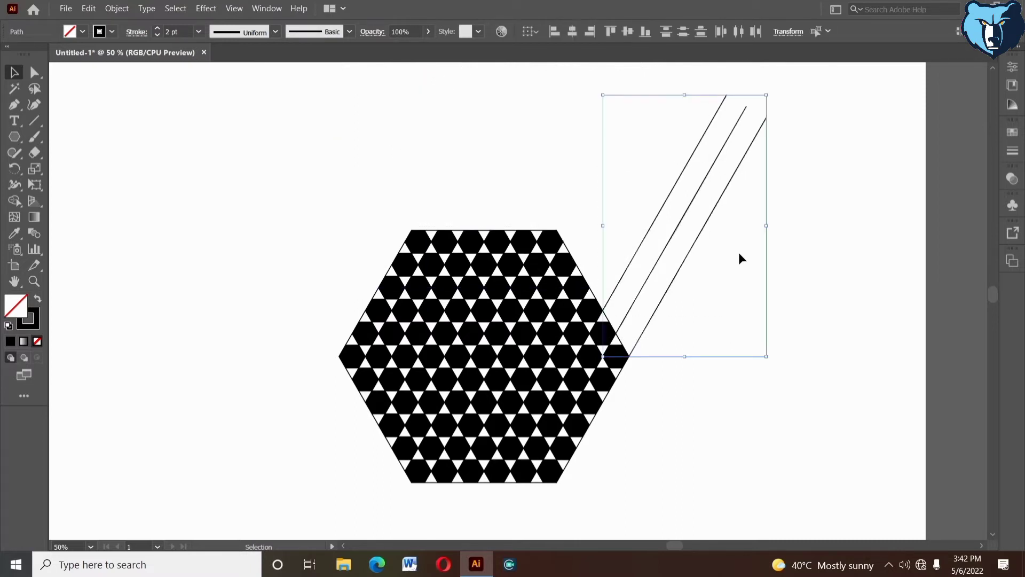
key(Delete)
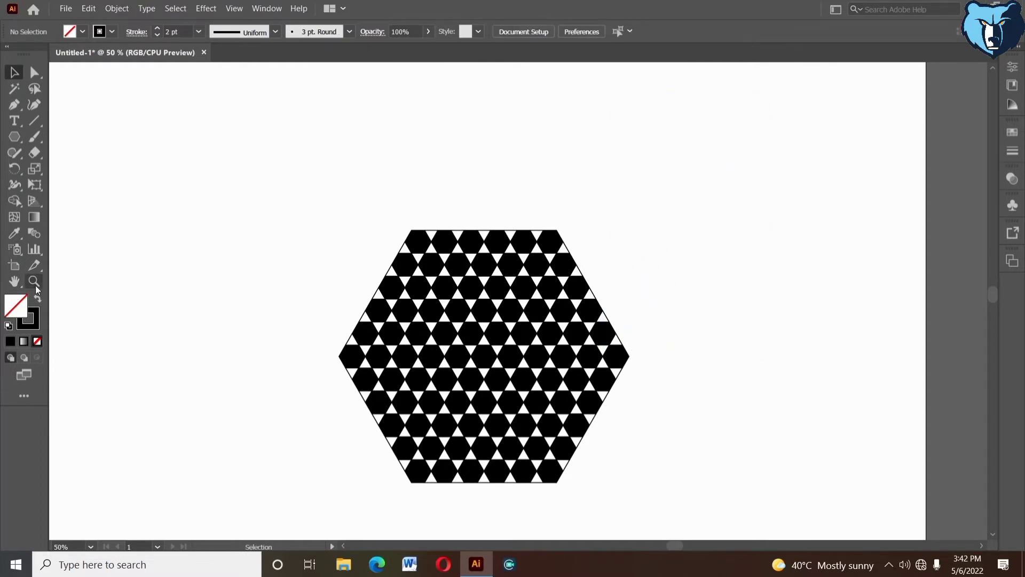
Step: Select the whole honeycomb and set its stroke color to none
click(33, 281)
drag(404, 358, 691, 516)
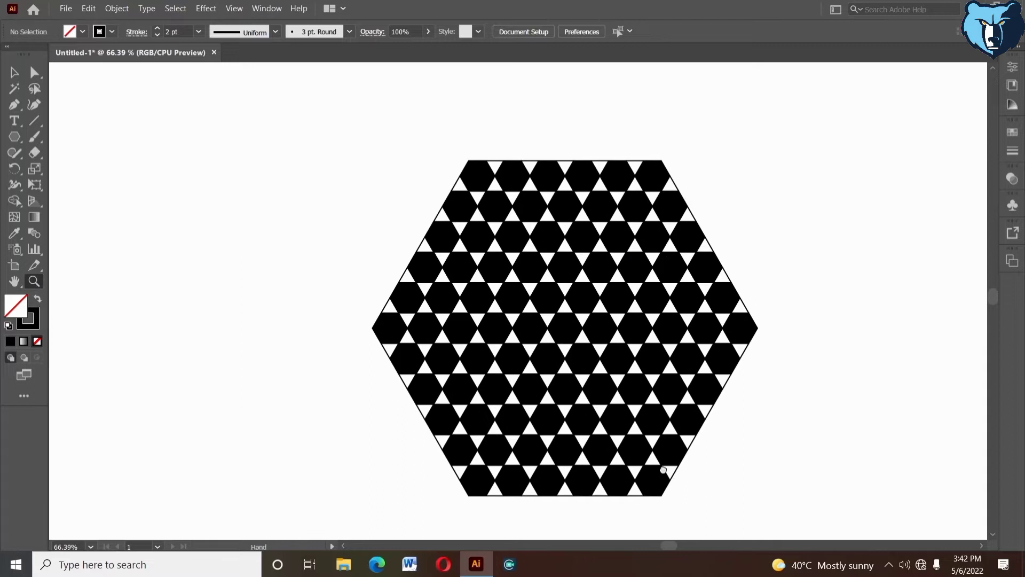
drag(663, 470, 608, 432)
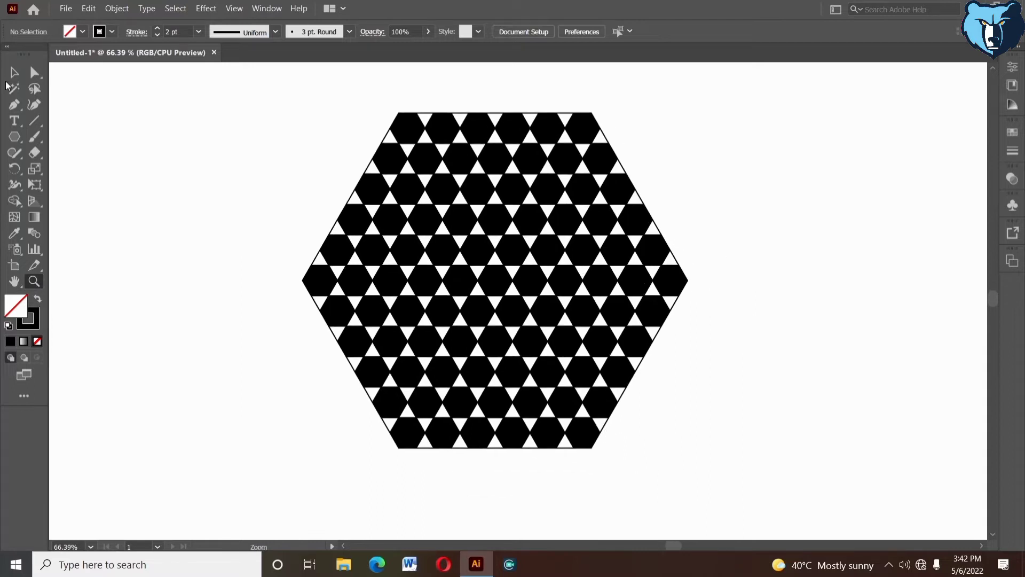
key(v)
click(308, 91)
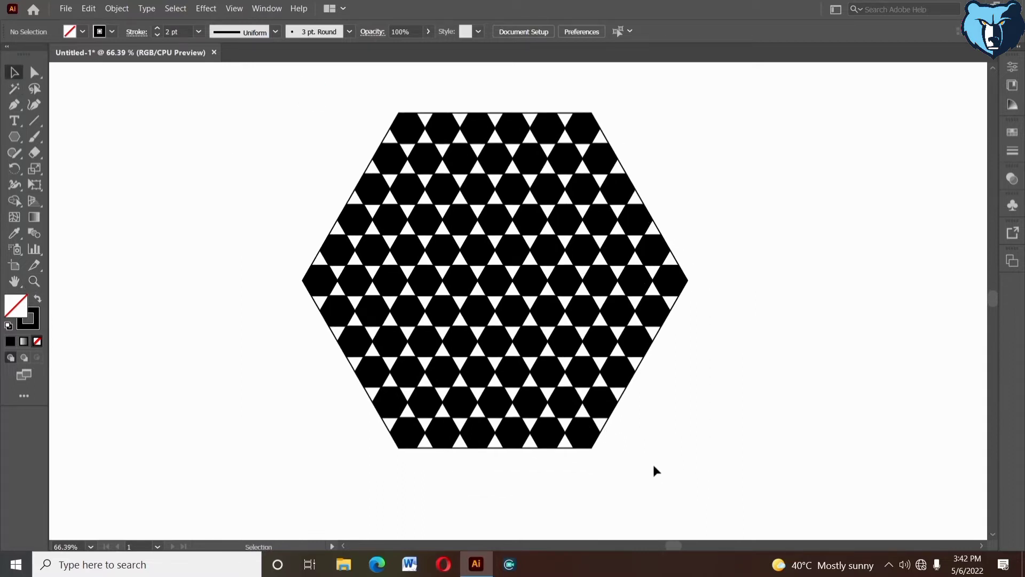
drag(258, 87, 693, 445)
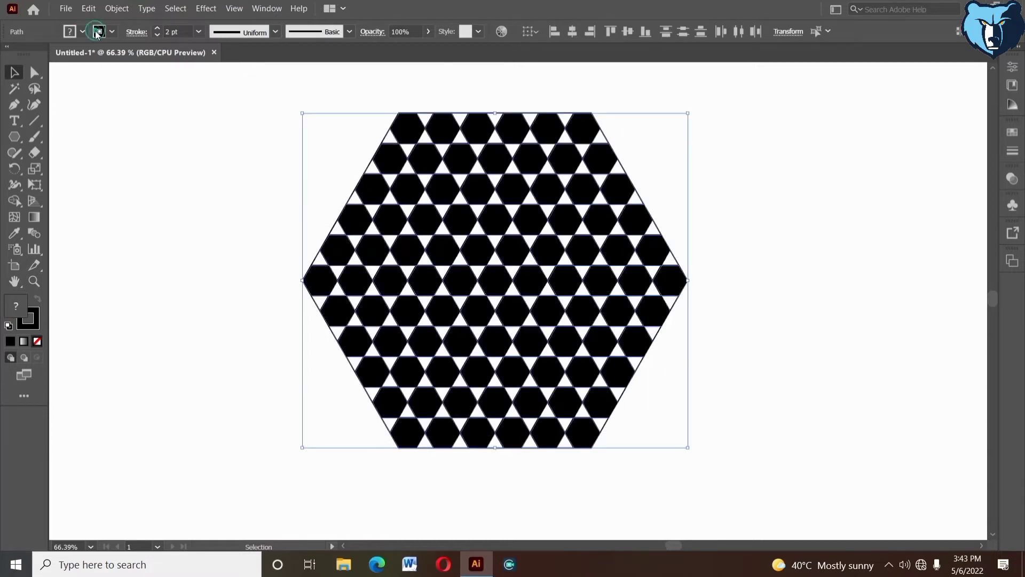
click(98, 33)
click(9, 56)
click(192, 226)
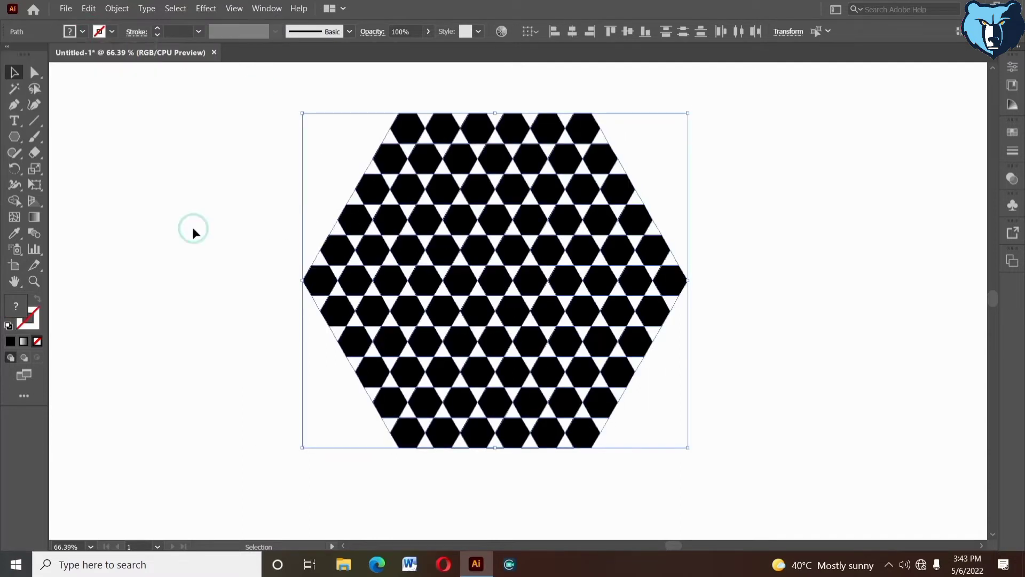
click(192, 226)
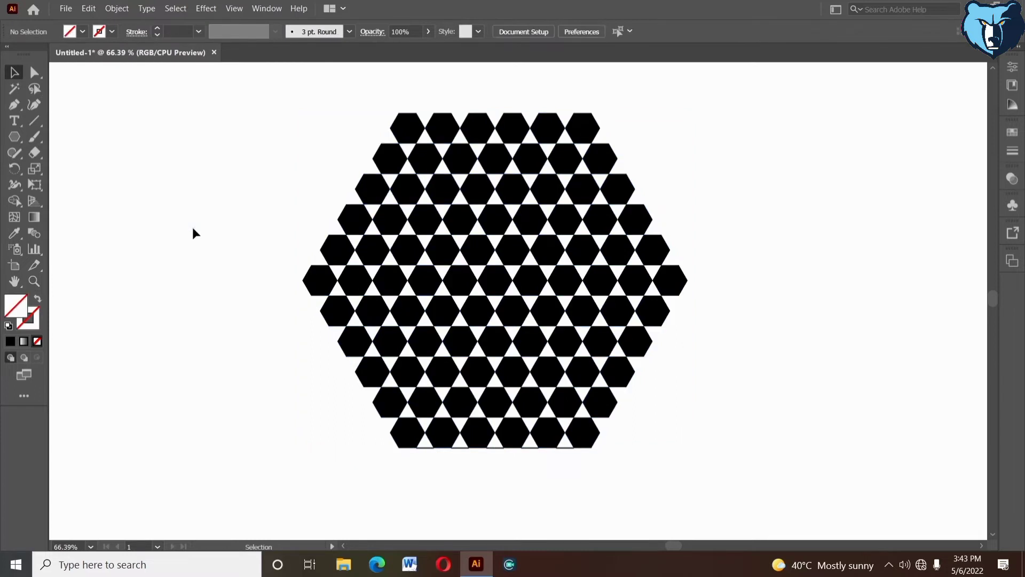
Step: Delete the short leftover line pieces between the hexagons along the honeycomb's bottom edge
drag(559, 461, 558, 458)
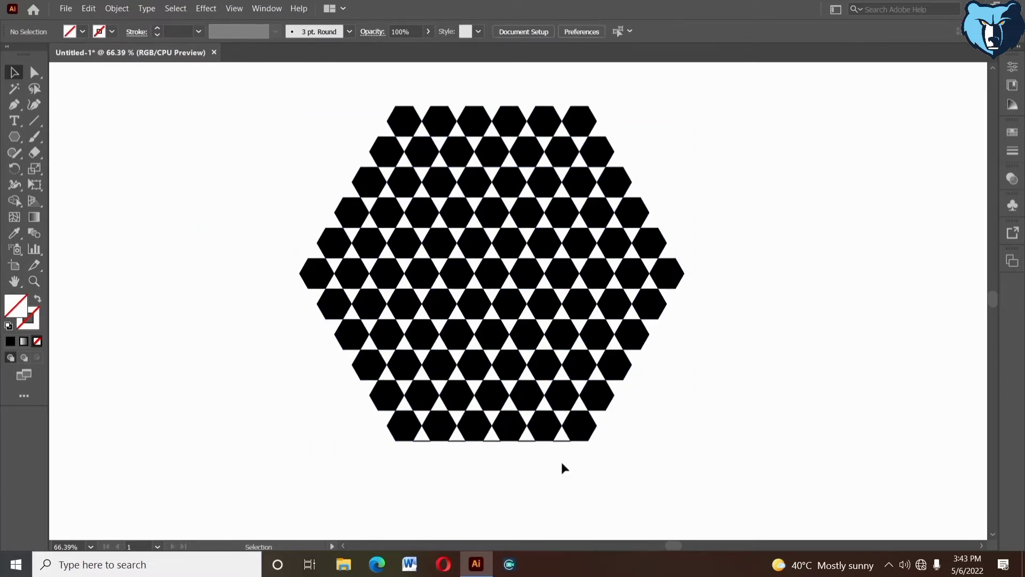
click(425, 443)
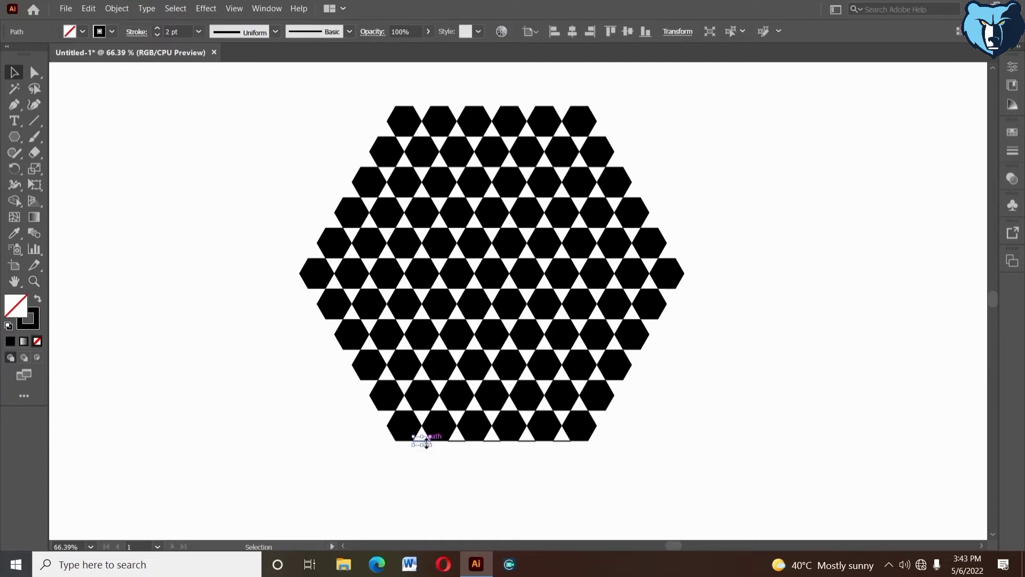
click(456, 441)
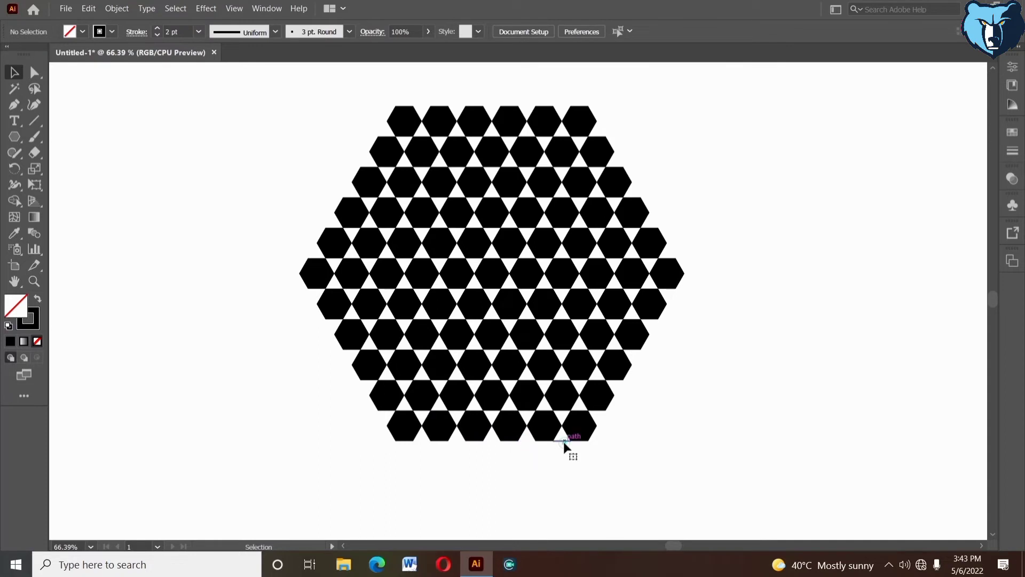
drag(675, 377, 664, 393)
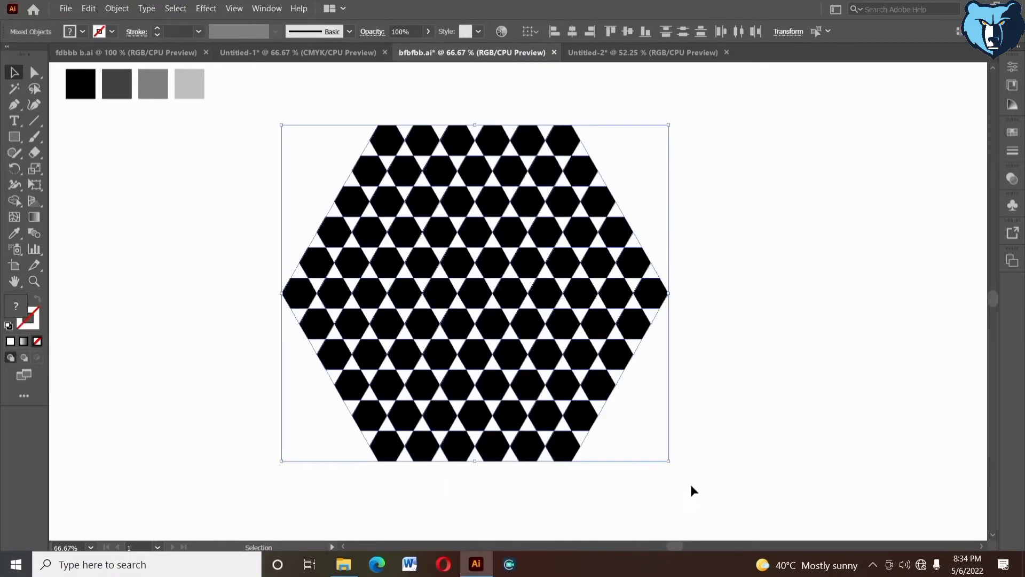
Step: Apply a black stroke to the selected honeycomb shapes in bfbfbb.ai and clear the selection
click(102, 33)
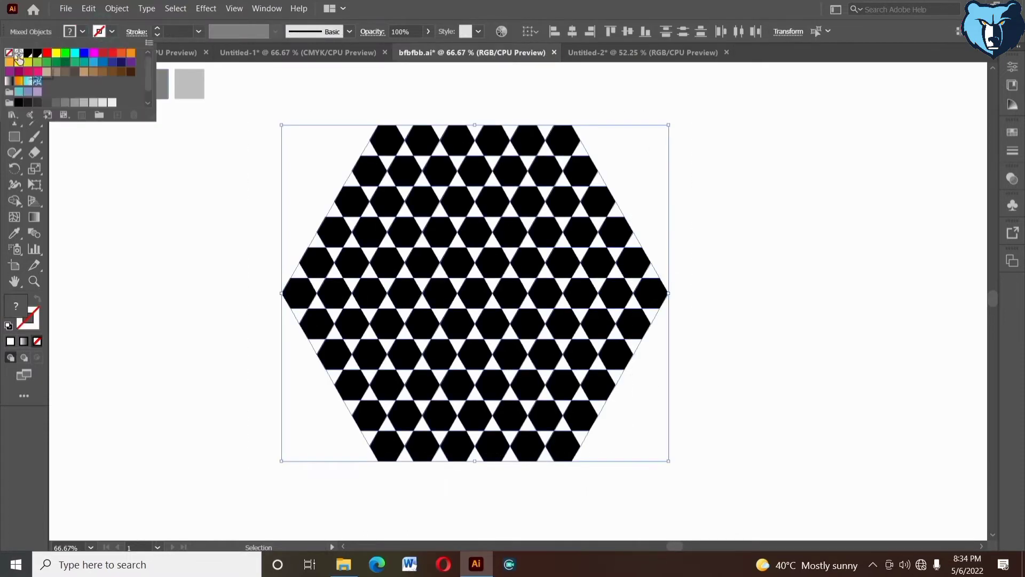
click(18, 102)
click(735, 348)
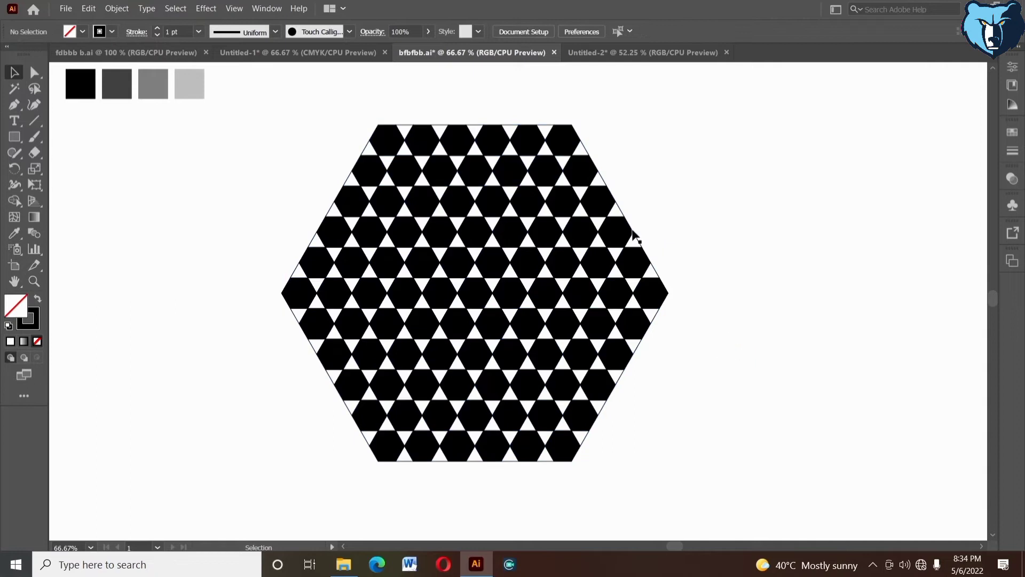
Step: Select the entire honeycomb and set its stroke weight to 2 pt
click(383, 140)
drag(268, 101, 582, 389)
drag(253, 97, 709, 496)
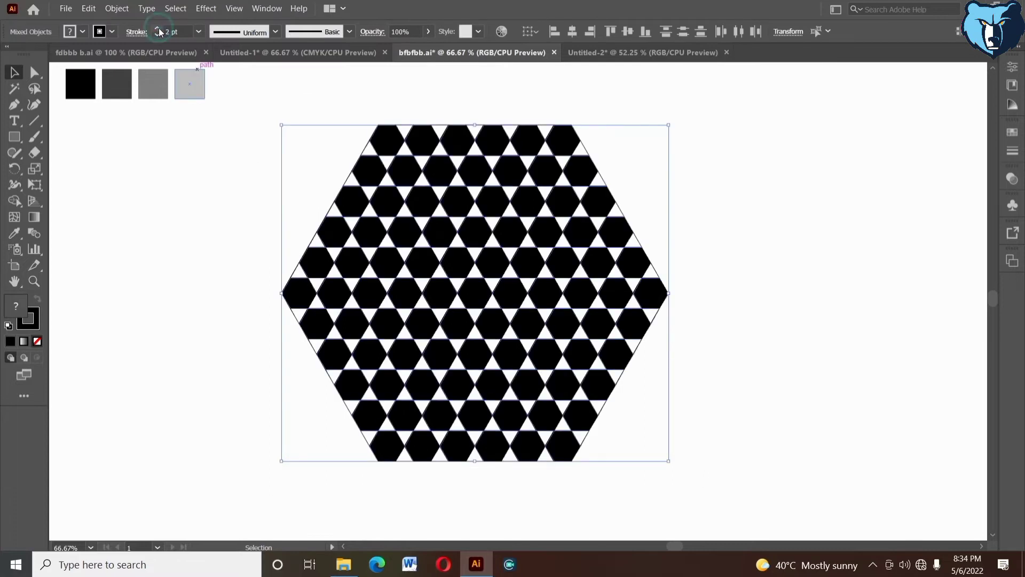
click(158, 29)
click(157, 29)
click(158, 34)
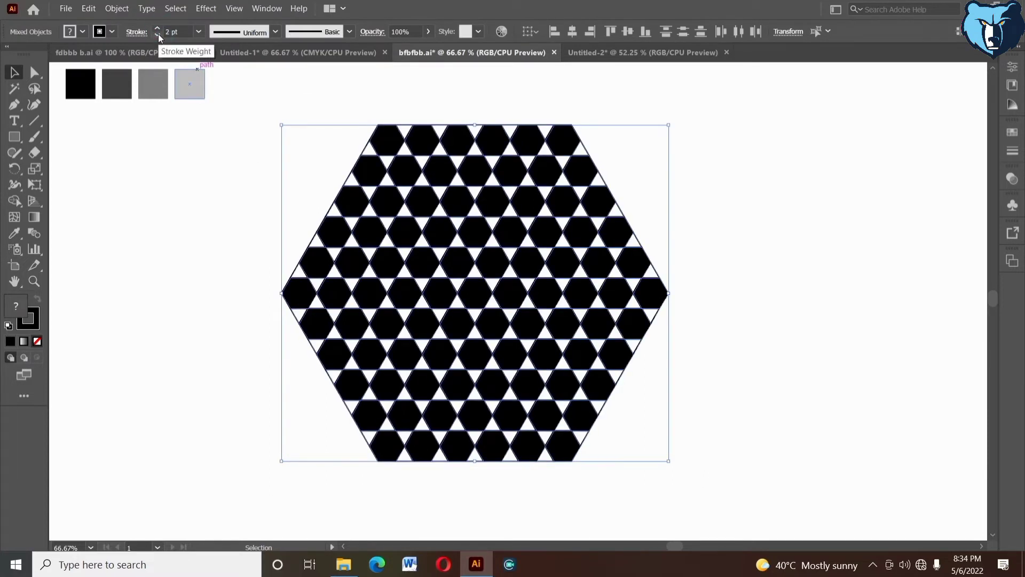
Step: Fill the hexagon cell group white by setting the White swatch to RGB 255, 255, 255 with preview on
click(422, 143)
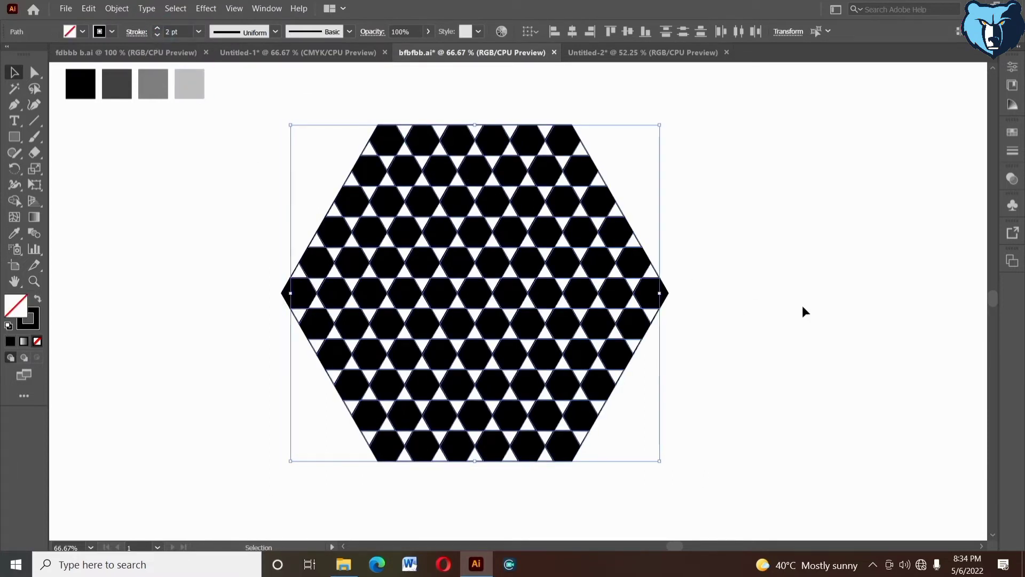
click(741, 268)
click(393, 144)
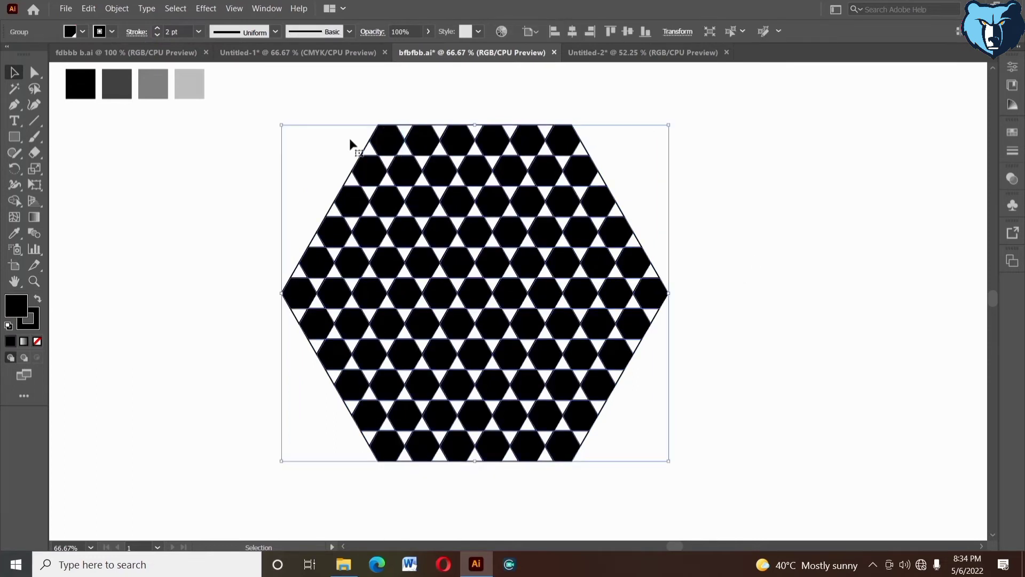
click(69, 32)
double_click(28, 54)
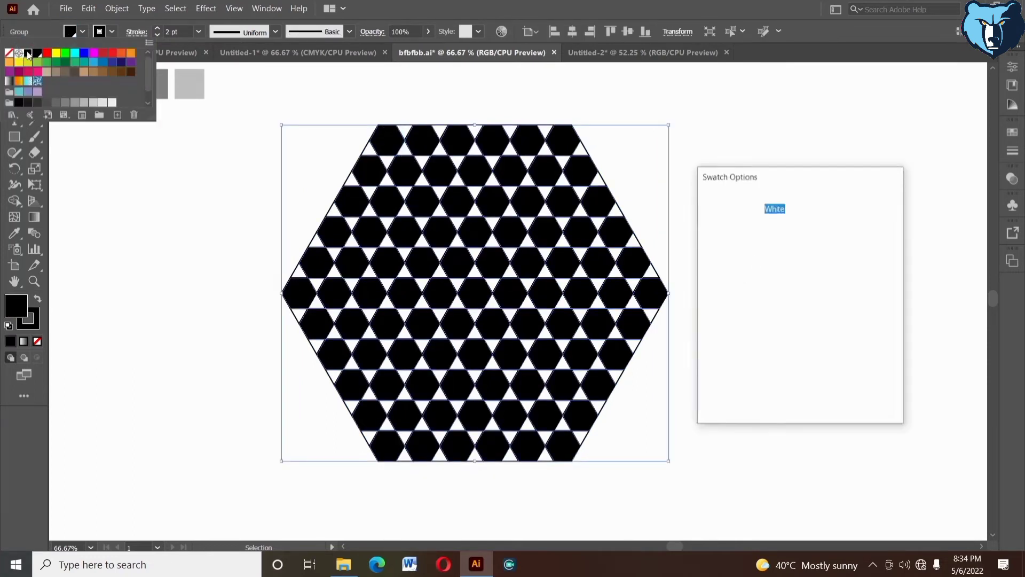
click(717, 393)
drag(753, 336, 841, 334)
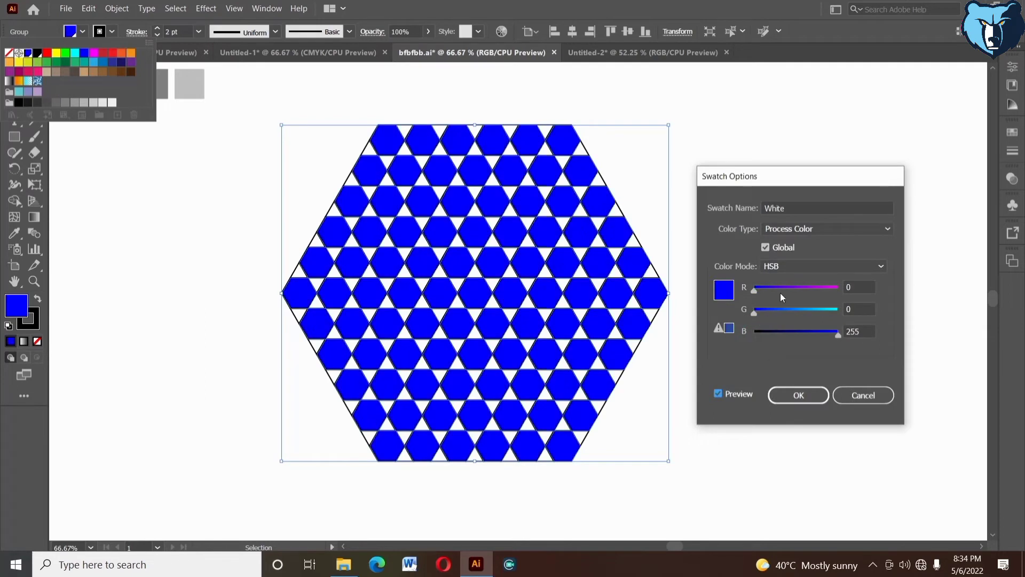
drag(753, 289, 837, 288)
drag(754, 312, 879, 329)
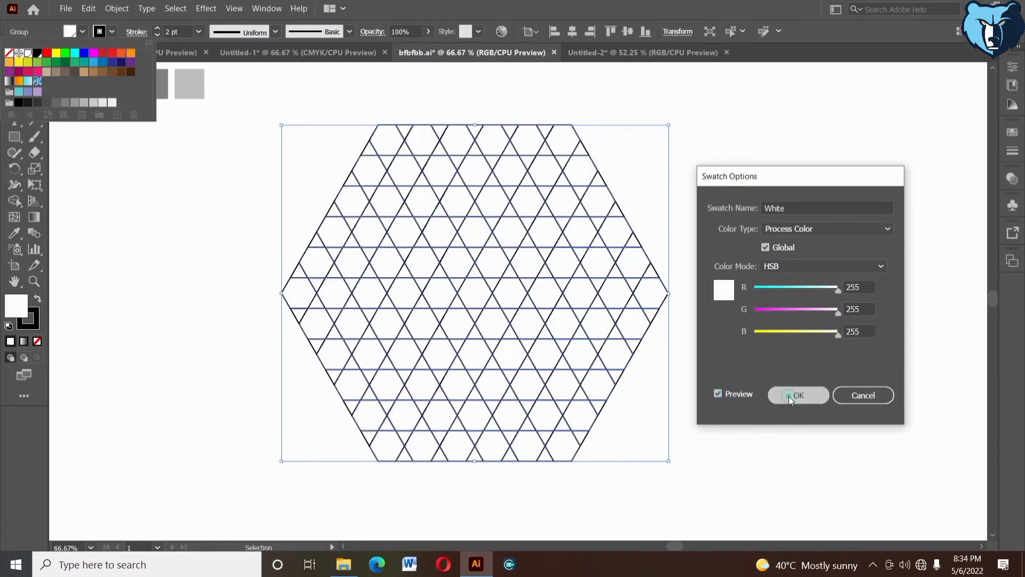
click(789, 396)
click(706, 264)
click(705, 267)
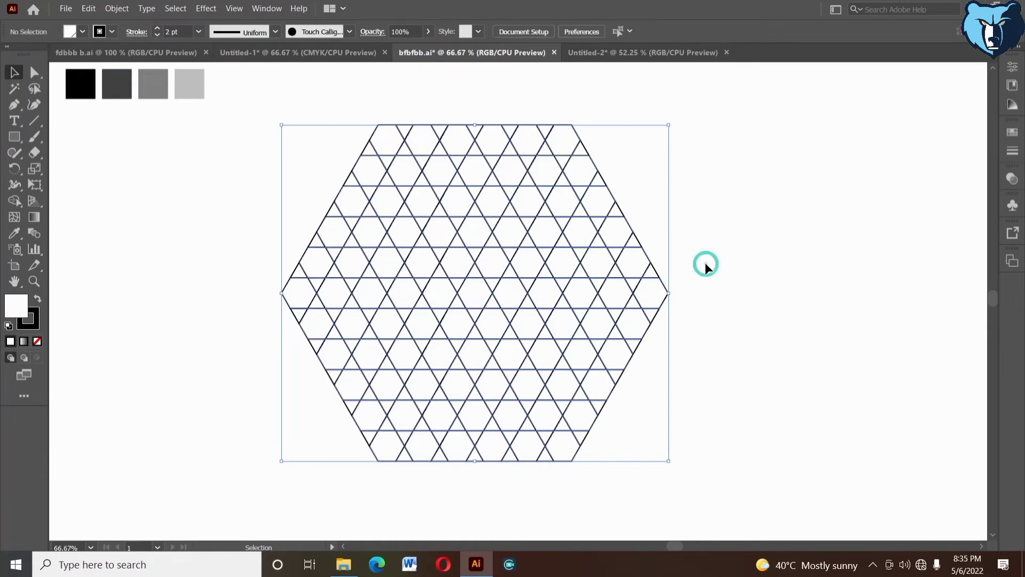
Step: Ungroup the whole honeycomb hexagon and clear the selection
key(space)
drag(702, 265, 695, 268)
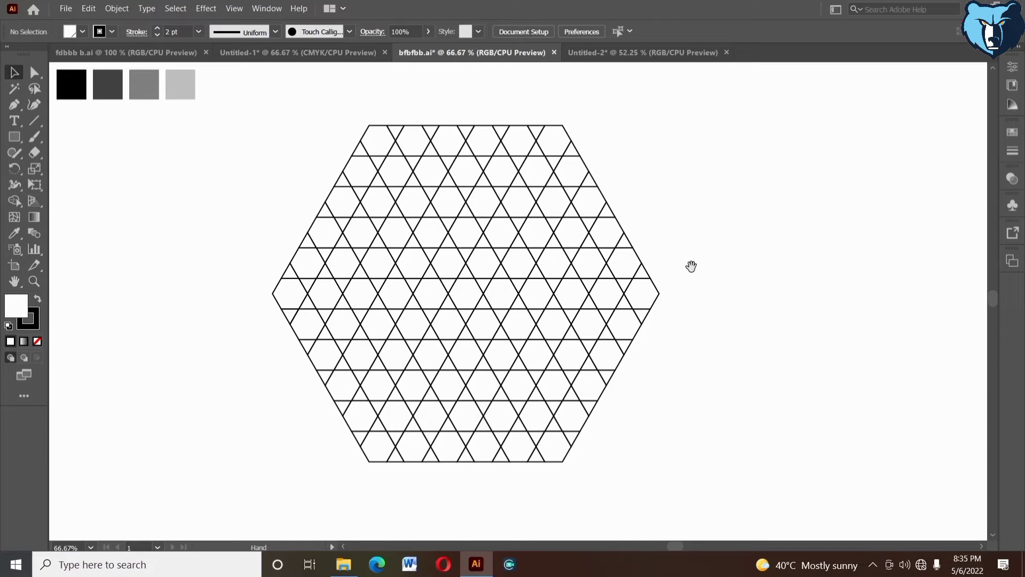
click(466, 273)
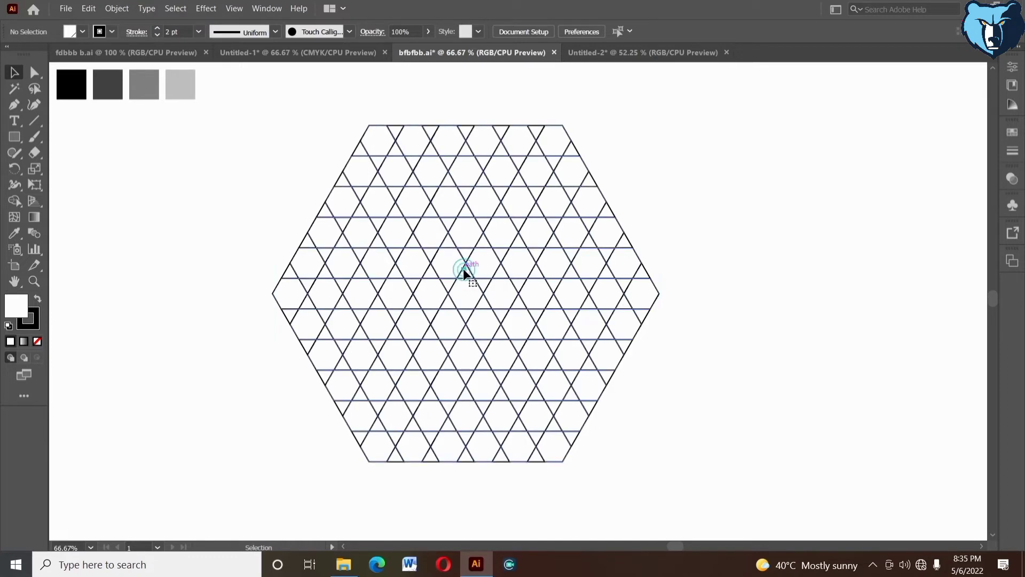
click(693, 205)
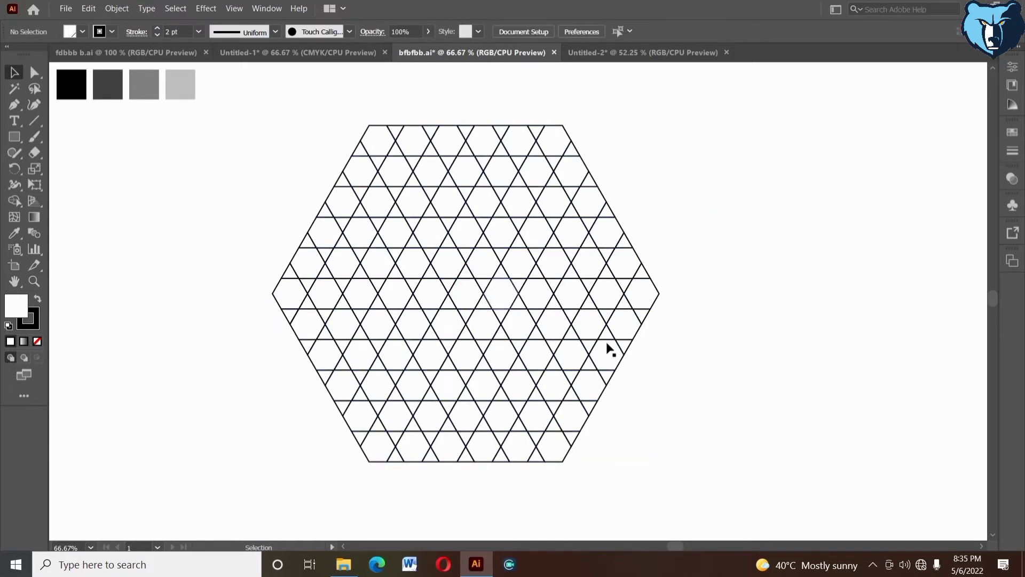
click(472, 278)
right_click(696, 236)
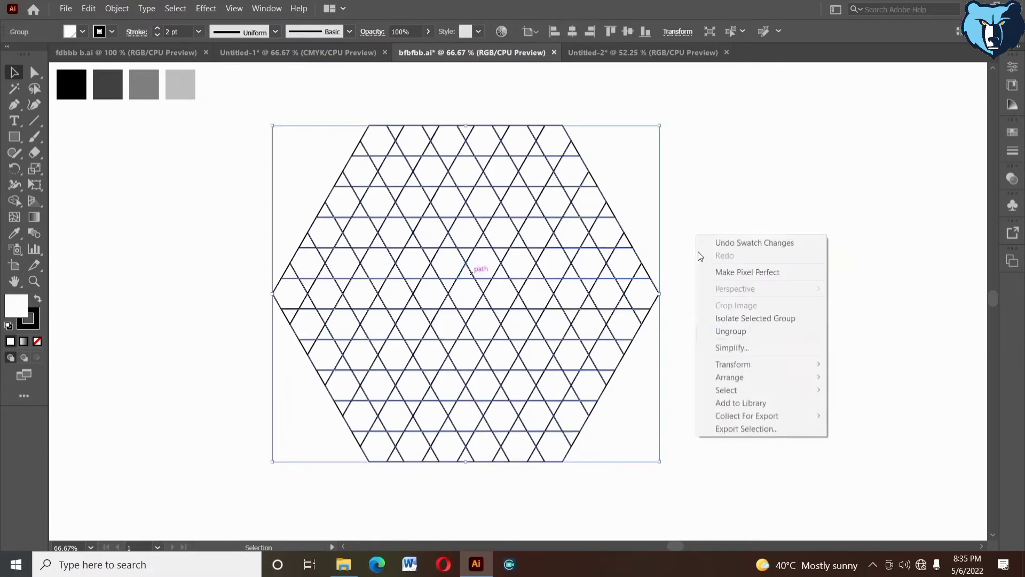
click(726, 331)
click(668, 296)
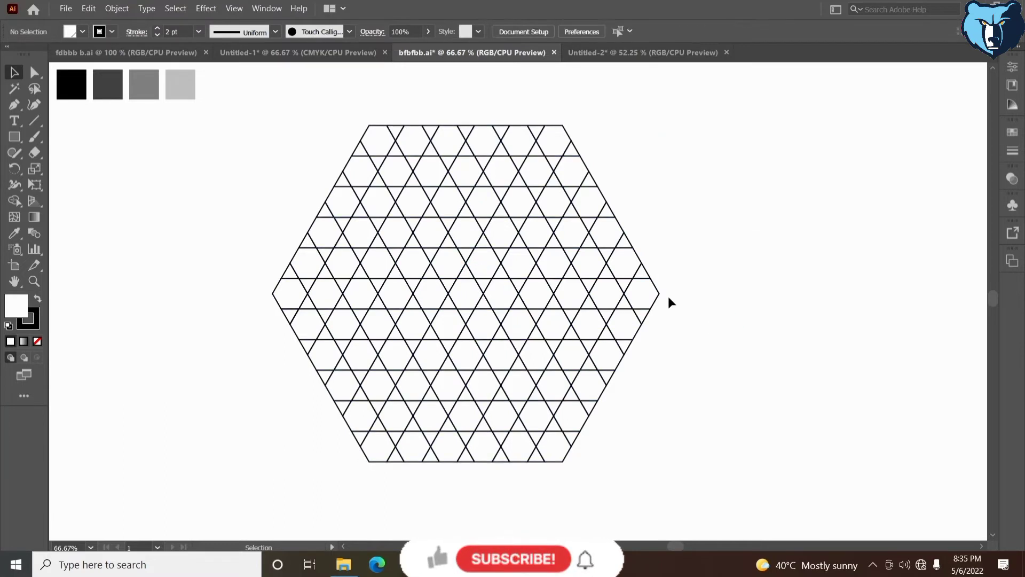
Step: Ungroup the nested group that covers the upper rows of the honeycomb
click(646, 271)
click(469, 274)
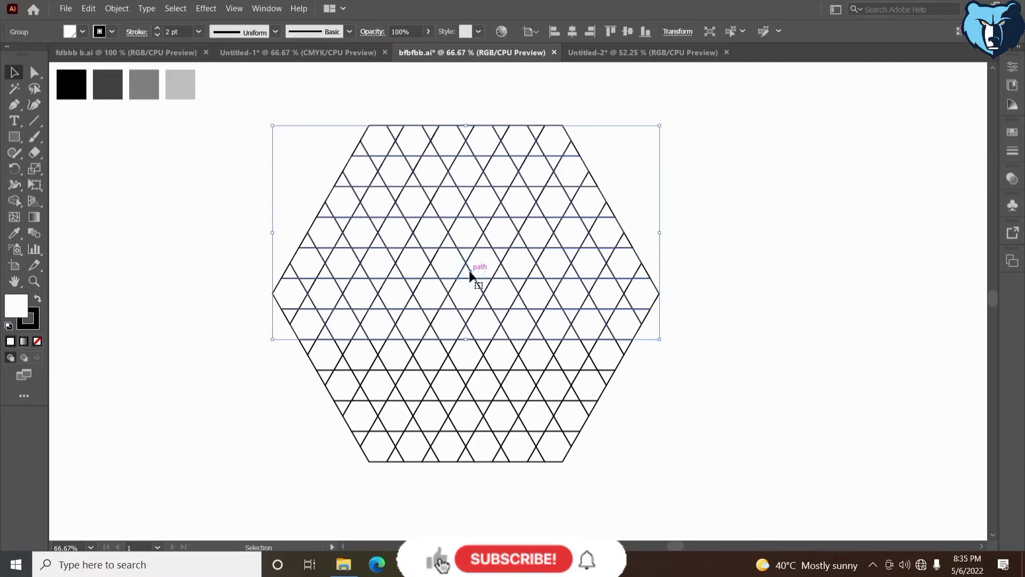
right_click(470, 273)
click(506, 369)
click(641, 395)
Step: Ungroup the two remaining nested groups in the honeycomb's lower rows and clear the selection
click(579, 378)
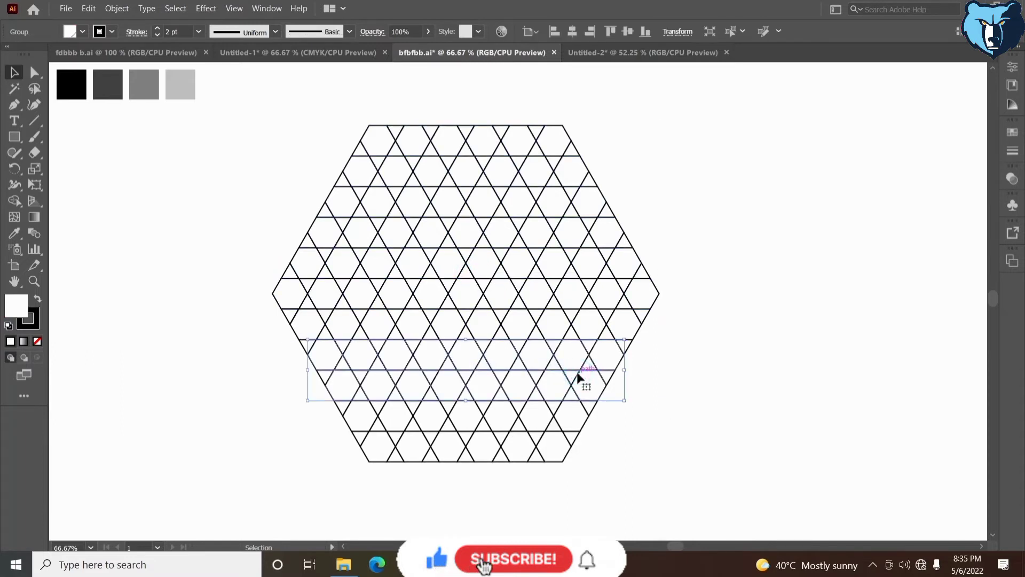
right_click(579, 376)
click(614, 267)
click(570, 450)
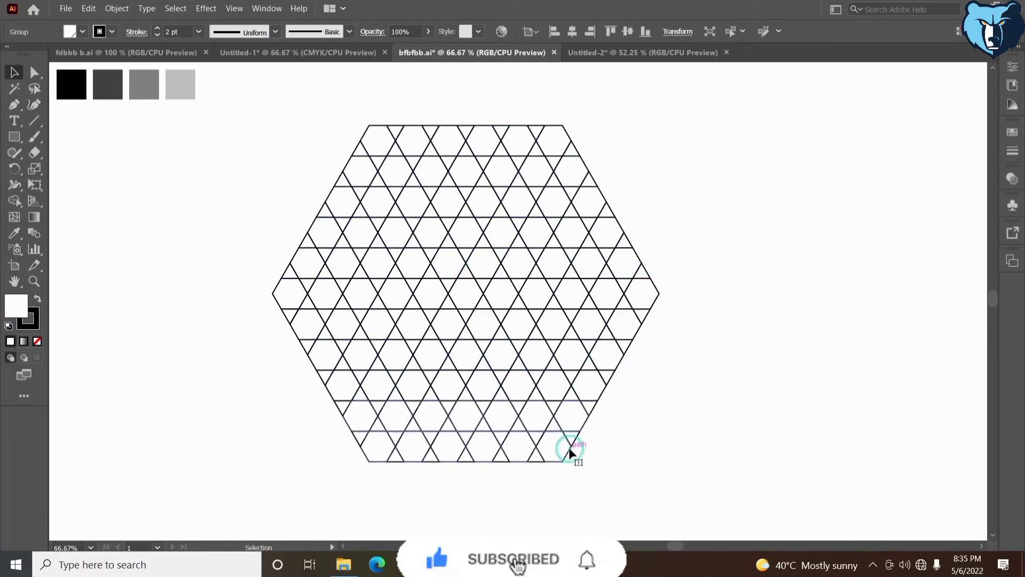
right_click(569, 451)
click(609, 343)
click(663, 434)
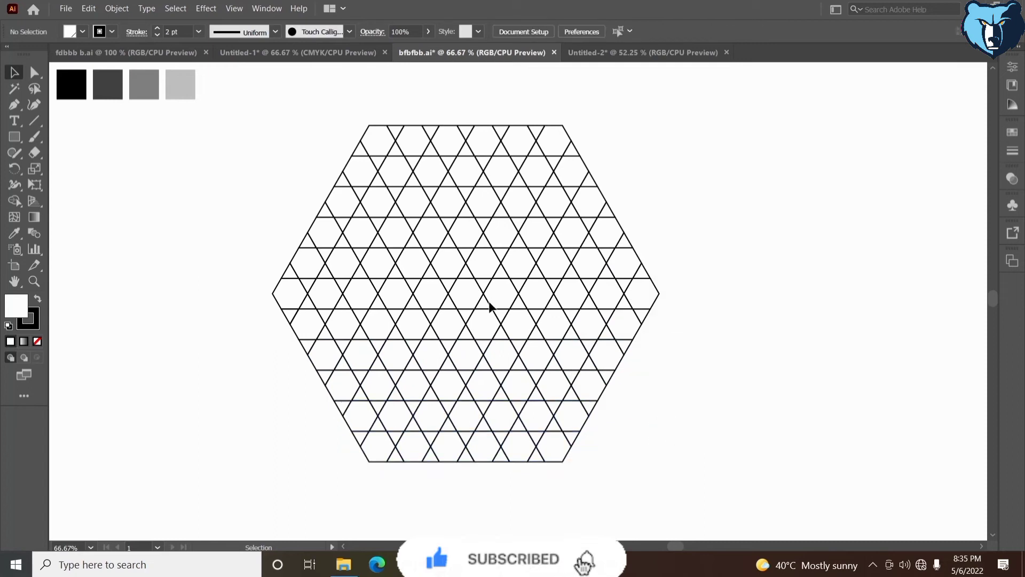
Step: Check that single hexagons and triangles in the honeycomb can be selected individually
click(467, 272)
click(713, 366)
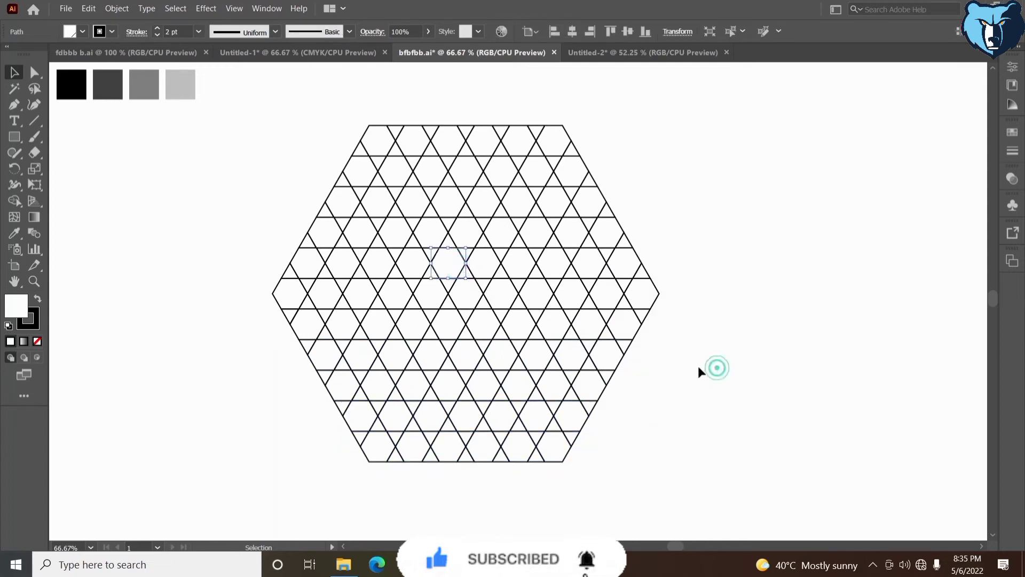
click(463, 276)
click(741, 435)
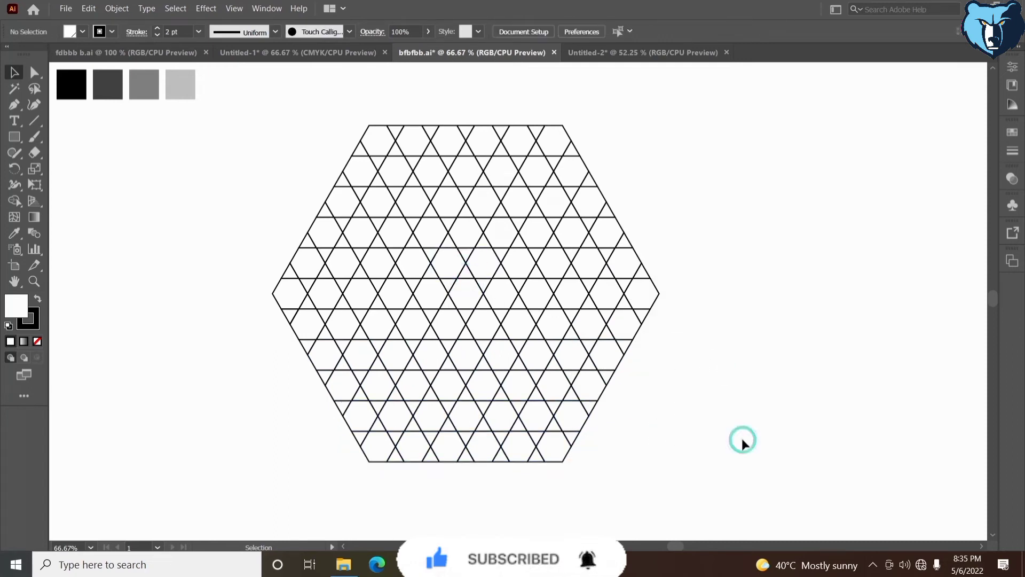
click(643, 322)
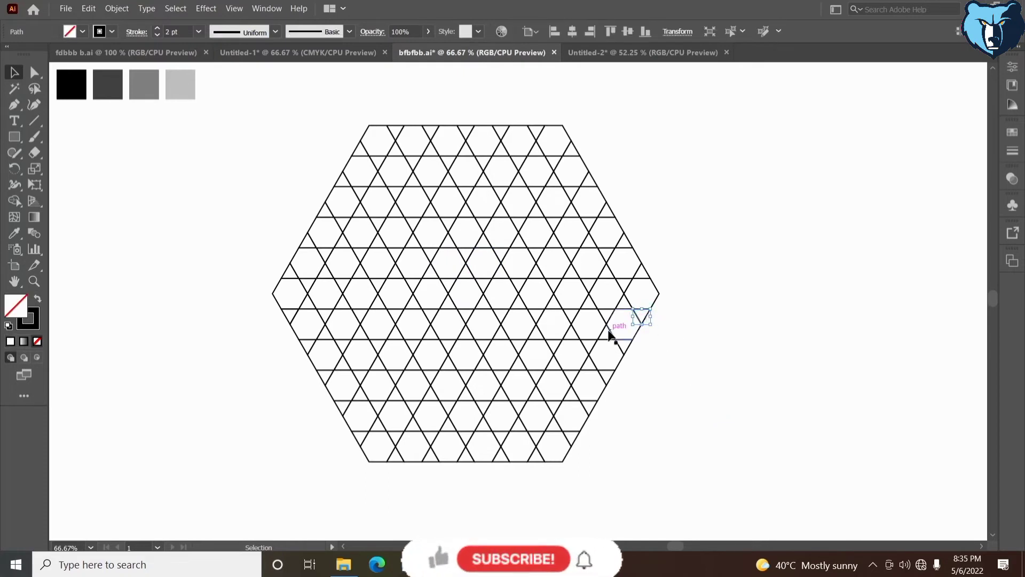
click(661, 360)
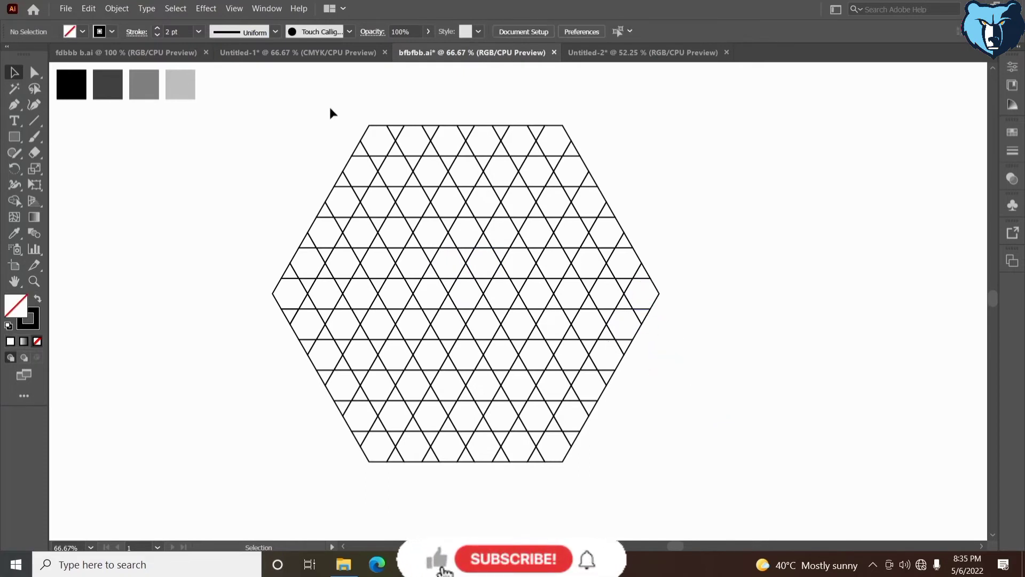
click(355, 151)
click(658, 379)
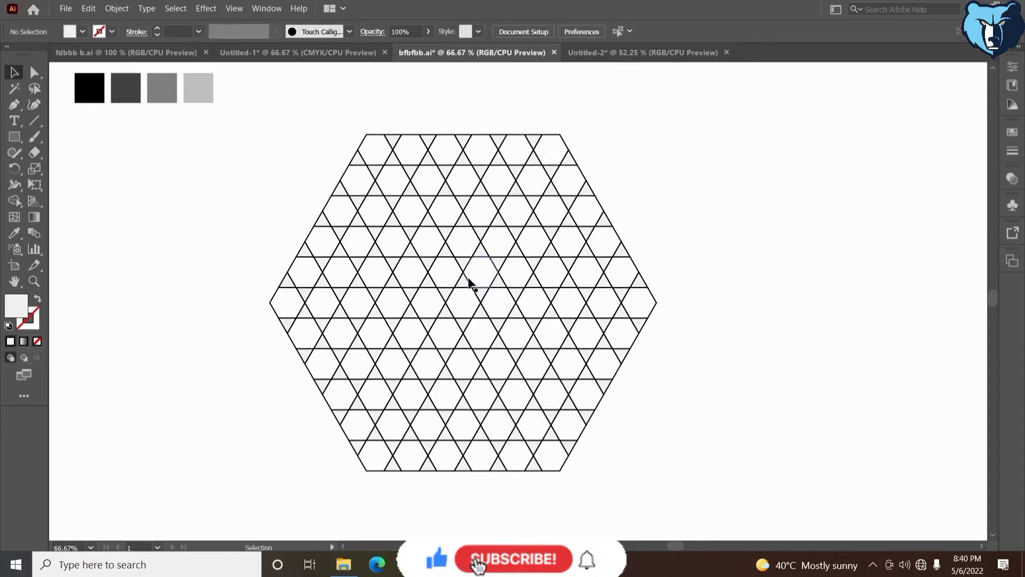
Step: Ungroup the regrouped honeycomb into individually selectable cells and clear the selection
click(465, 279)
right_click(726, 184)
click(753, 277)
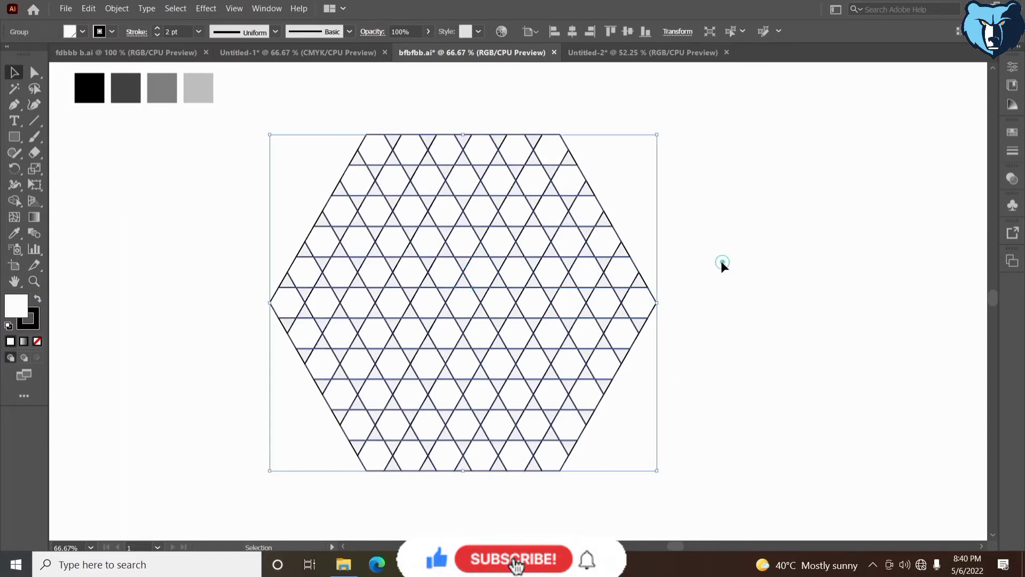
click(720, 261)
Step: Fill the six triangles around the central hexagon with black sampled from the first colour square using the Eyedropper
click(461, 283)
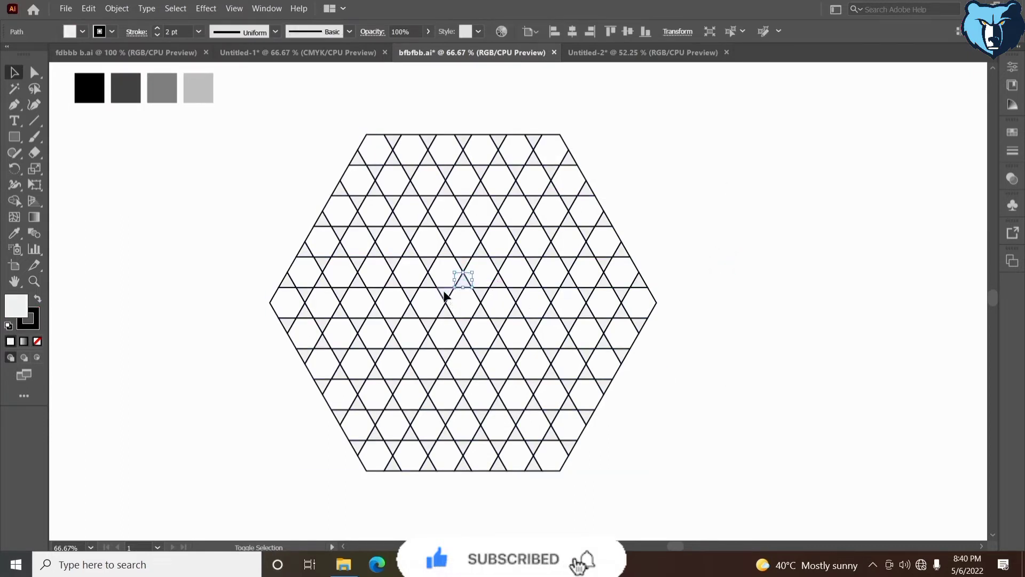
shift+click(478, 312)
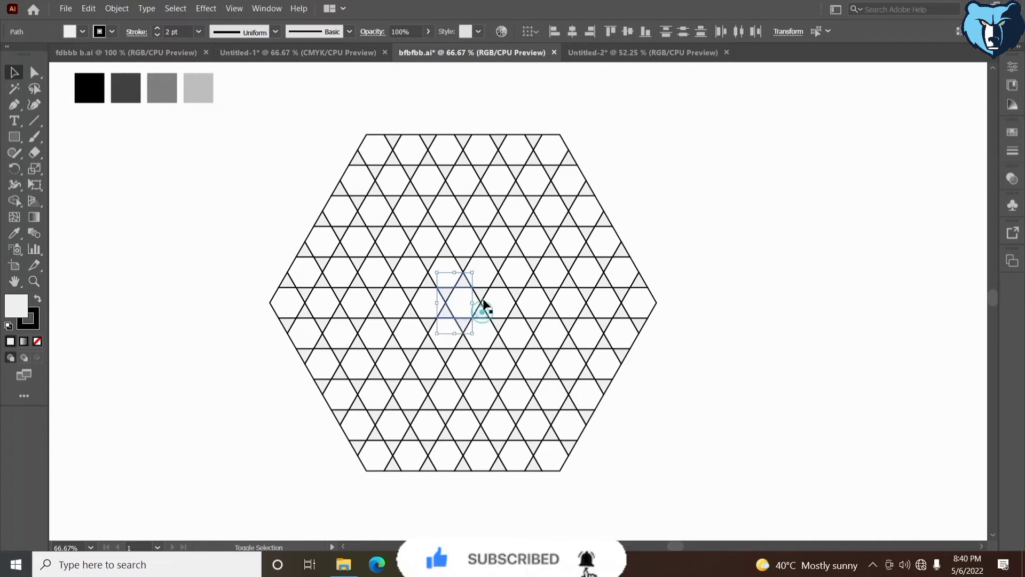
click(16, 234)
click(88, 78)
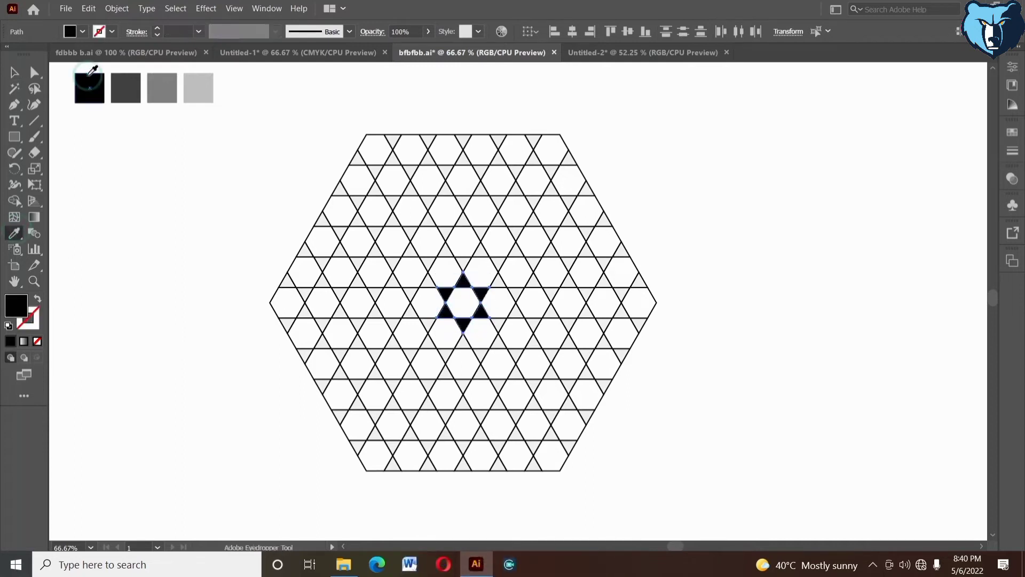
click(15, 72)
click(85, 170)
Step: Fill the six triangles around the hexagon above the black star with dark gray sampled from the second colour square
click(465, 225)
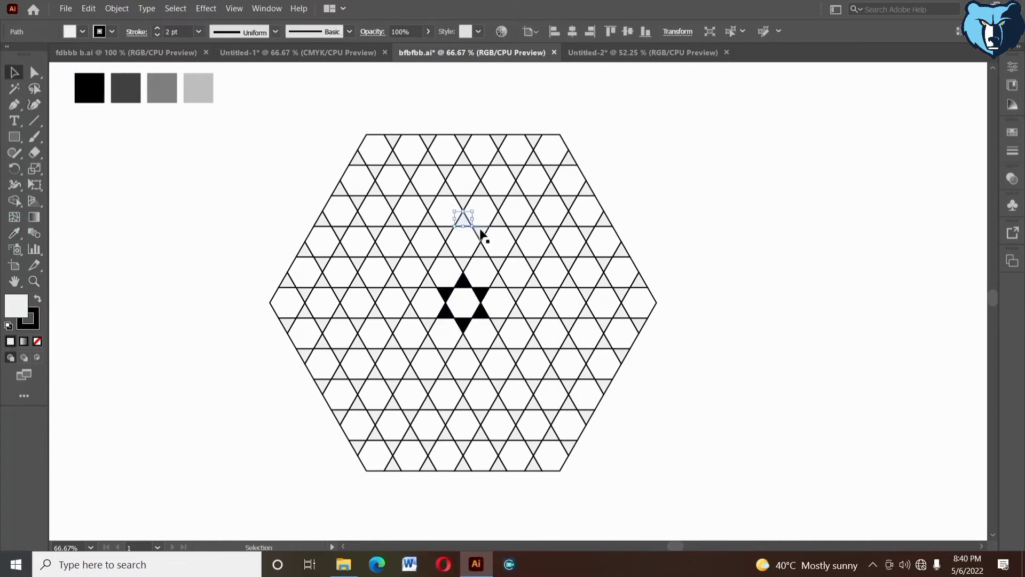
shift+click(480, 252)
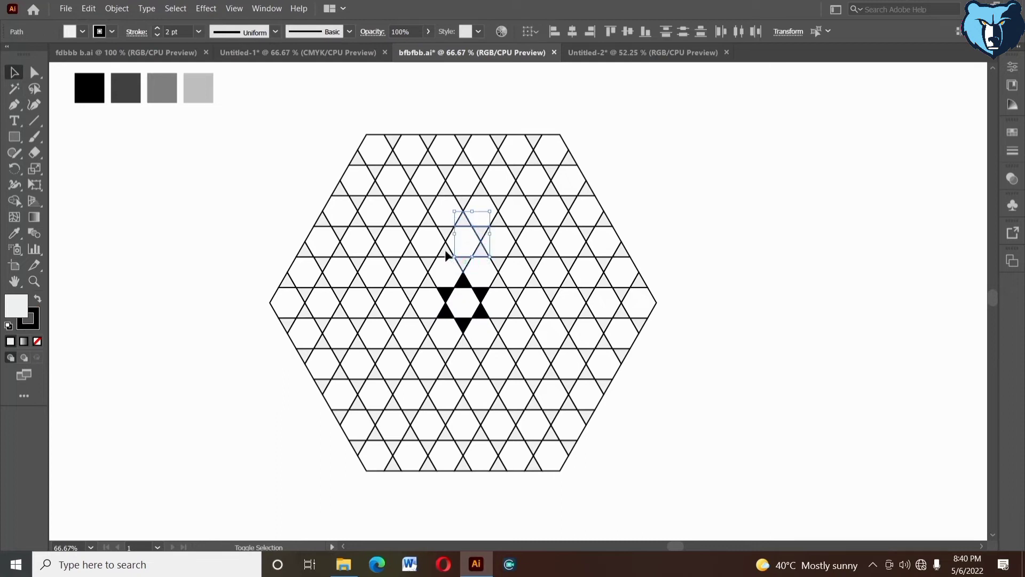
shift+click(446, 250)
shift+click(462, 263)
shift+click(446, 233)
click(15, 233)
click(126, 88)
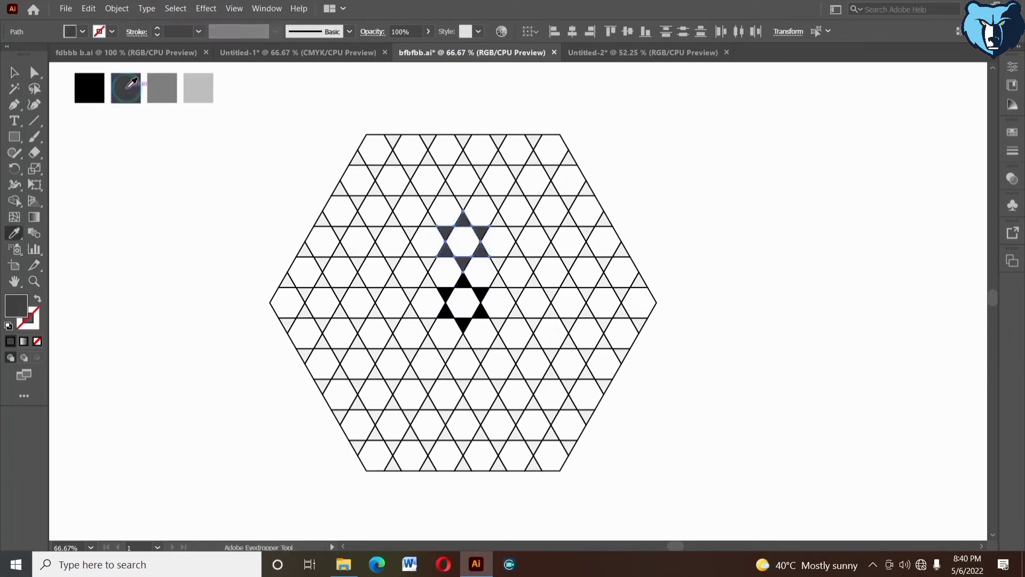
click(15, 73)
click(144, 242)
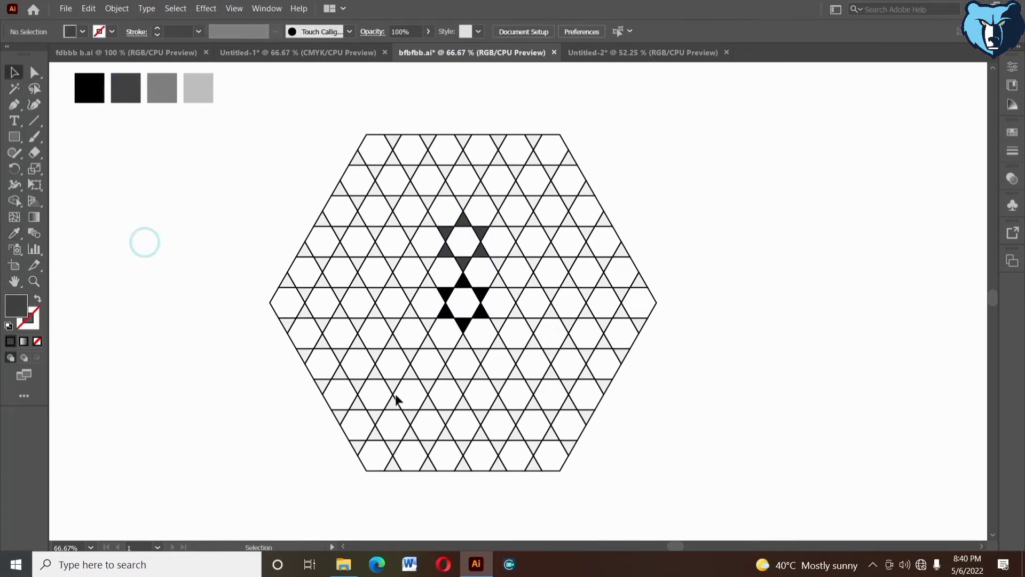
Step: Fill the six triangles of the star to the upper right of the black star with the second square's dark gray
click(497, 265)
key(ctrl+shift+a)
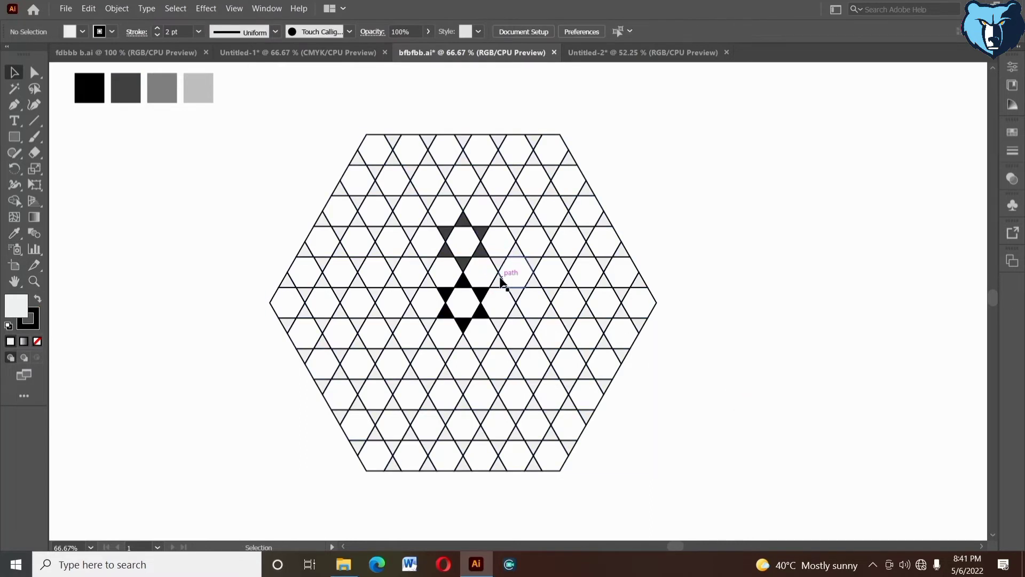
click(498, 278)
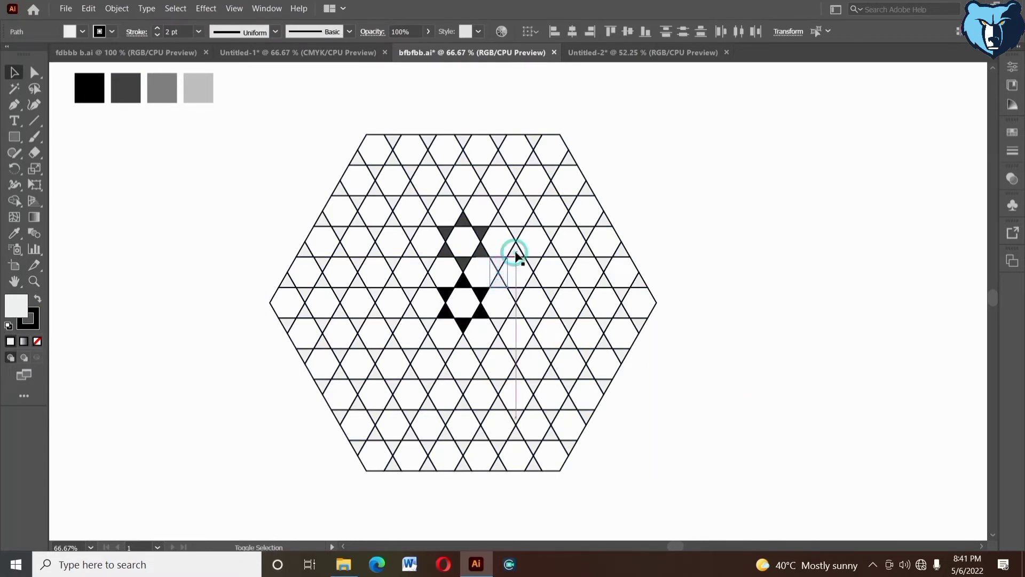
shift+click(533, 274)
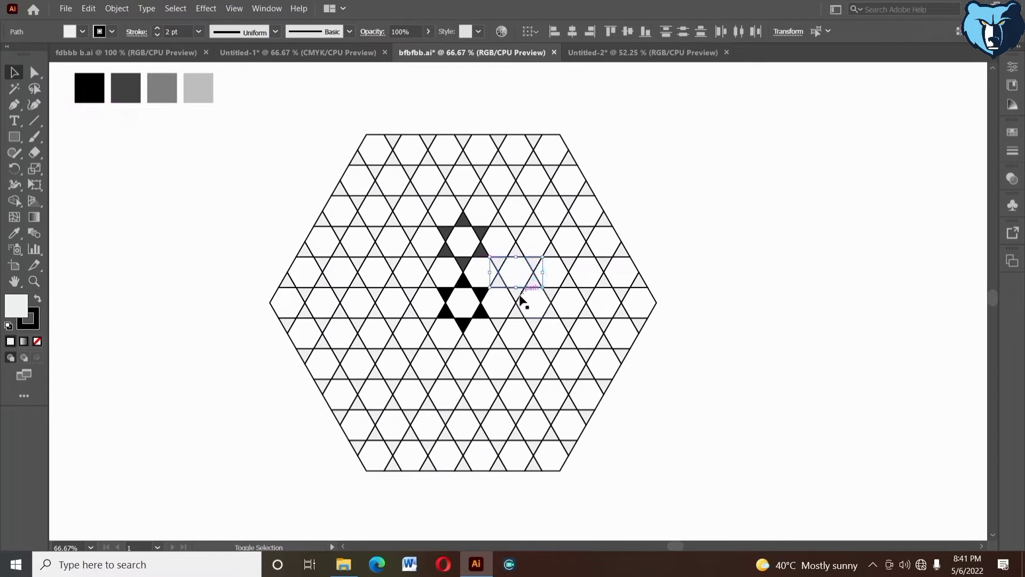
shift+click(517, 297)
shift+click(513, 249)
click(14, 233)
click(125, 90)
click(15, 75)
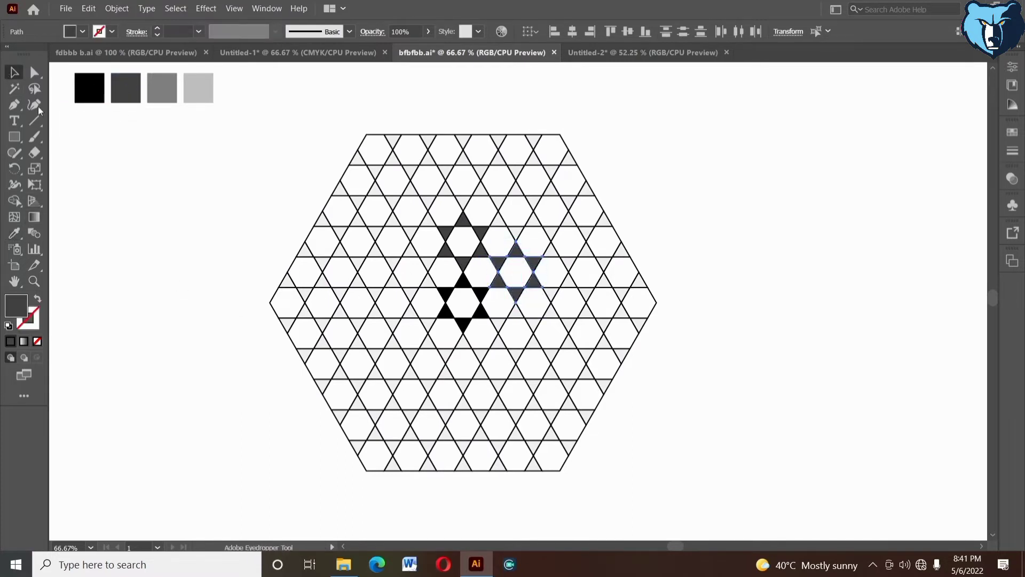
click(510, 459)
Step: Apply the second square's dark gray to triangles of the stars to the lower right of and directly below the black star
click(516, 311)
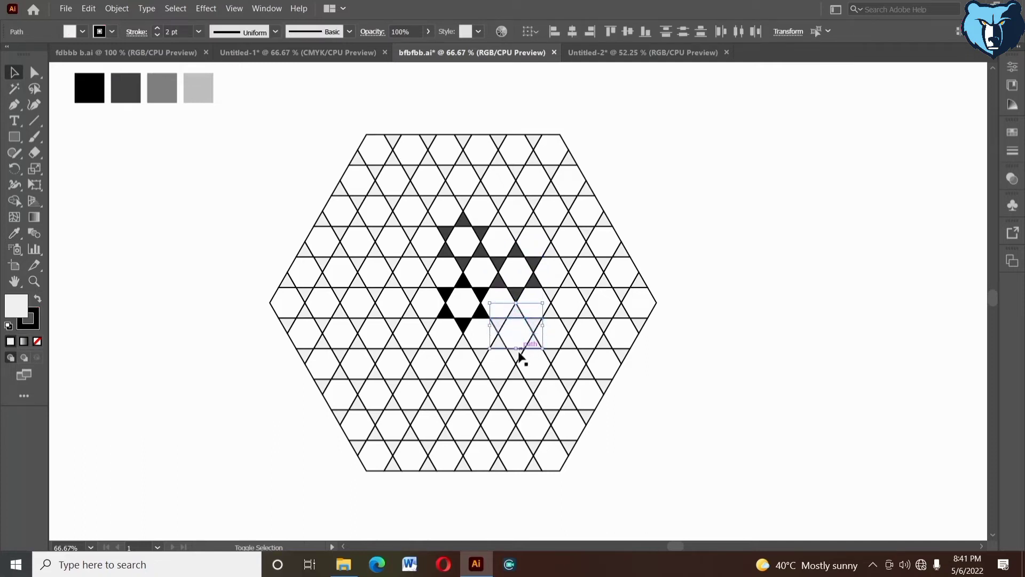
click(500, 346)
shift+click(481, 371)
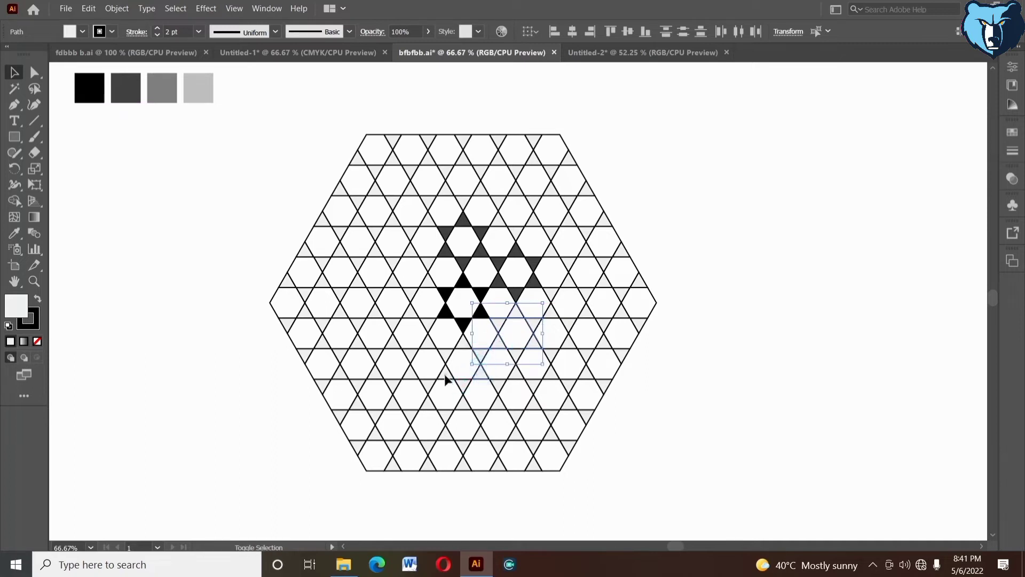
shift+click(461, 345)
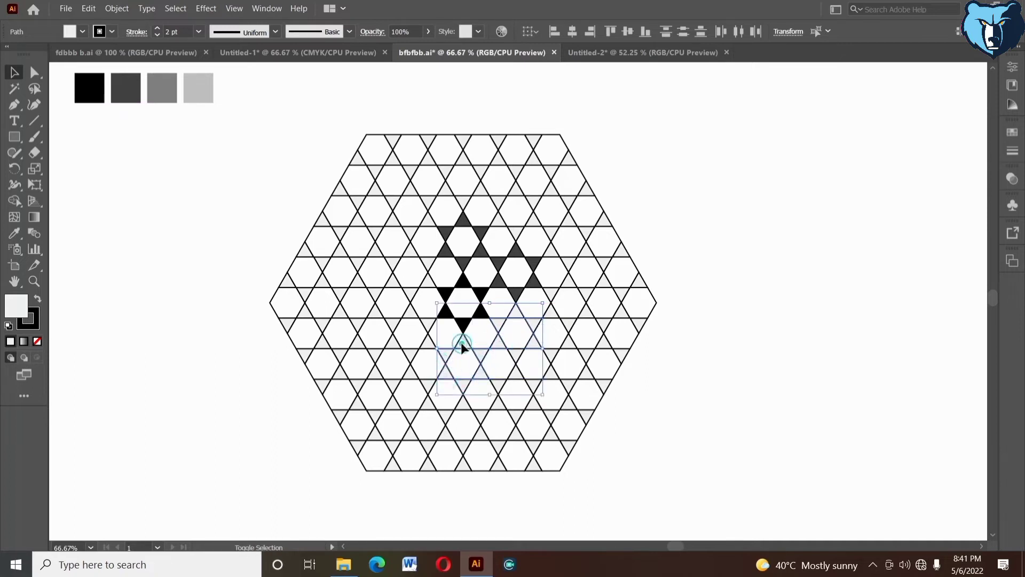
click(14, 232)
click(126, 88)
click(18, 72)
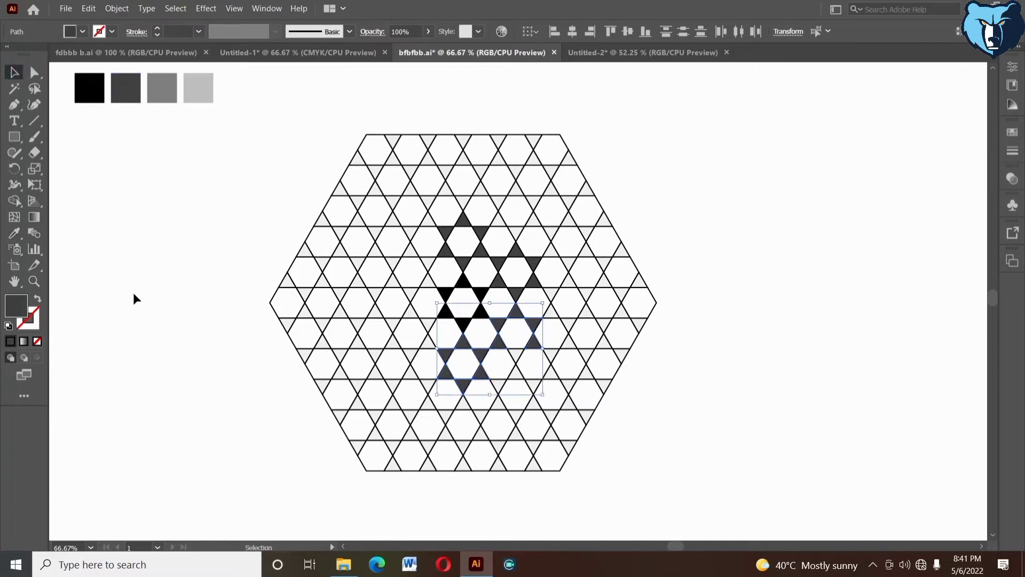
Step: Fill the bottom triangle of the lower-right star with the same dark gray and clear the selection
click(515, 355)
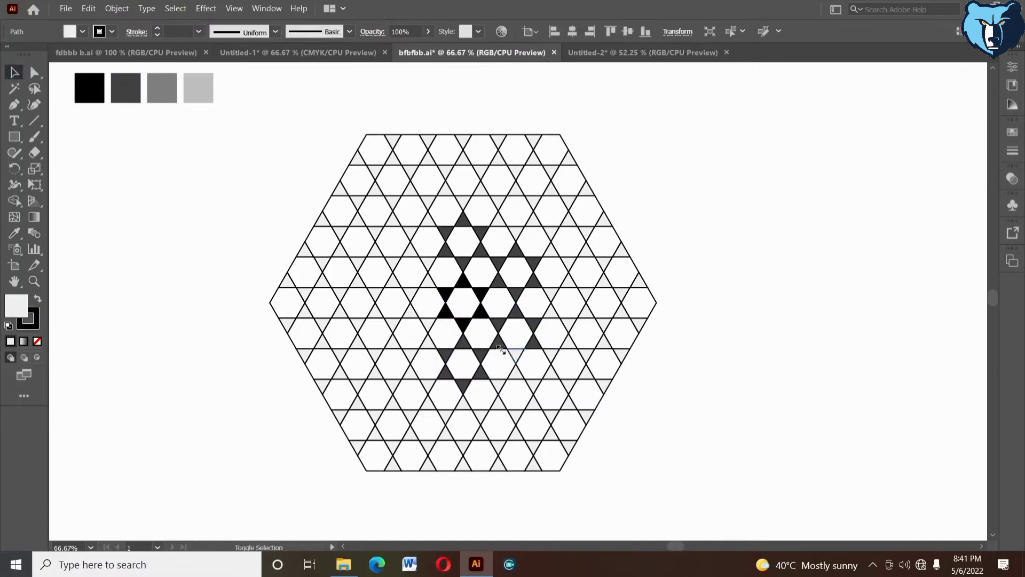
click(15, 233)
click(126, 88)
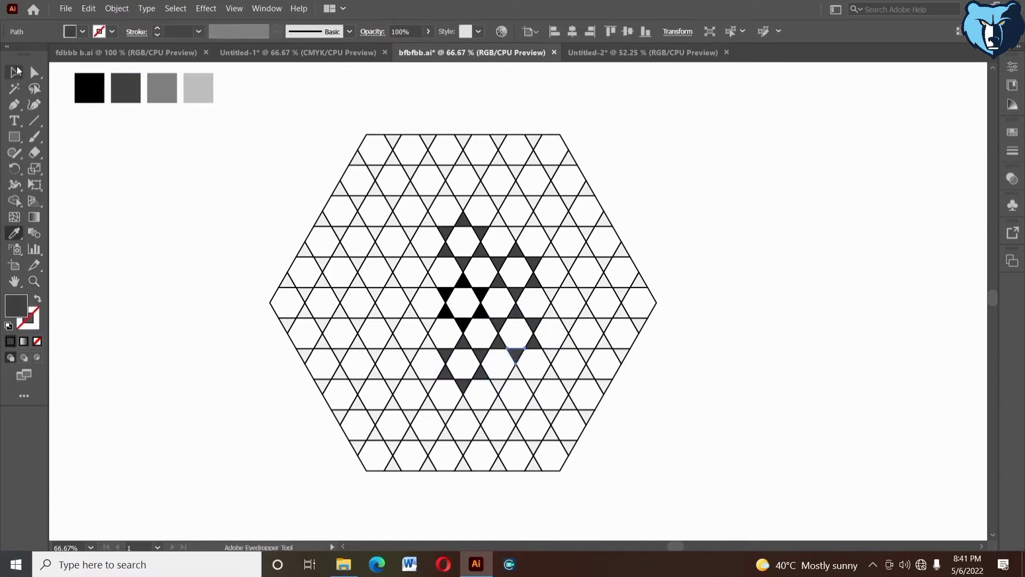
click(14, 72)
click(120, 220)
Step: Fill the six triangles of the star to the lower left of the black star with the second square's dark gray
click(427, 327)
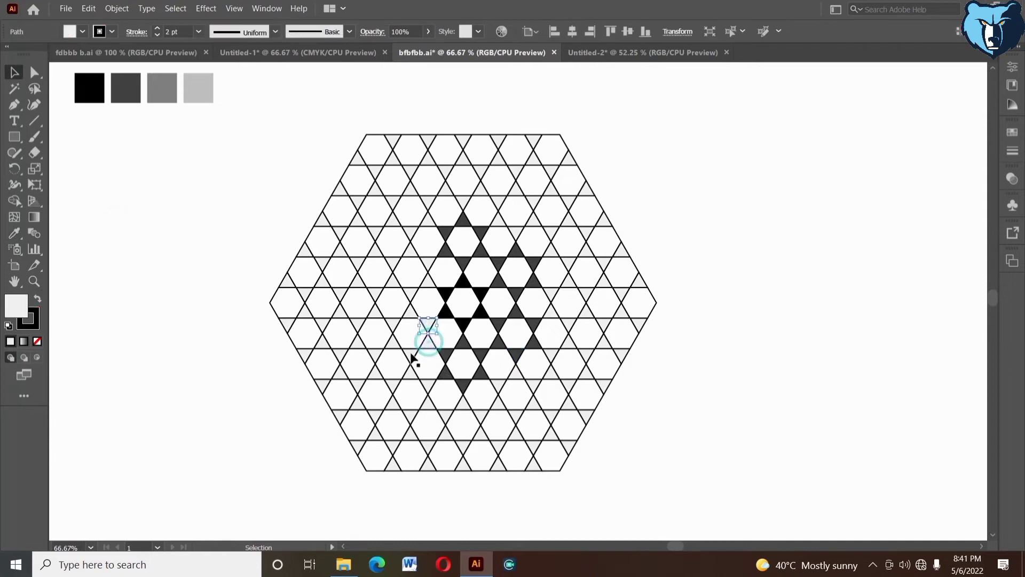
shift+click(410, 353)
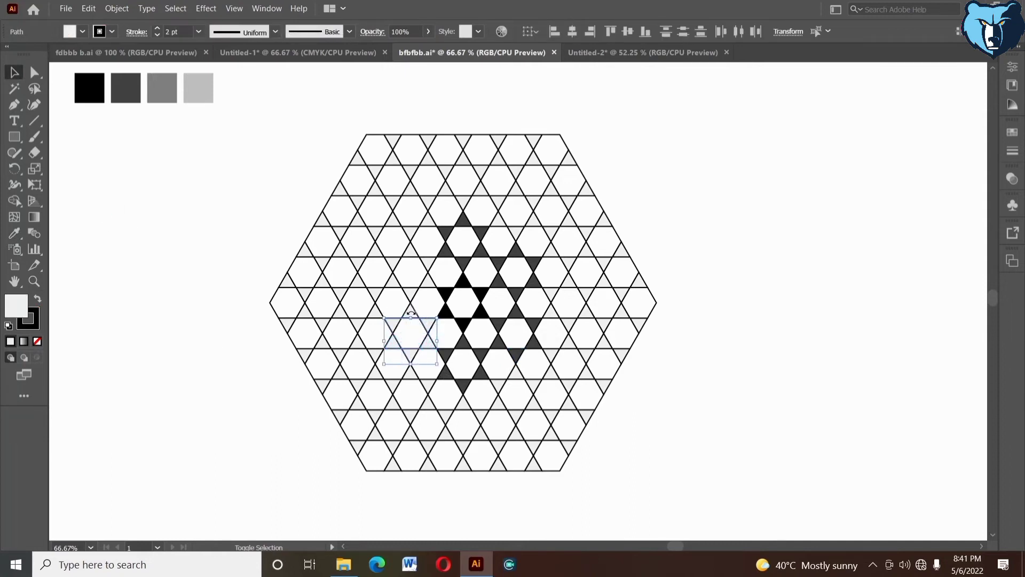
click(15, 233)
click(126, 88)
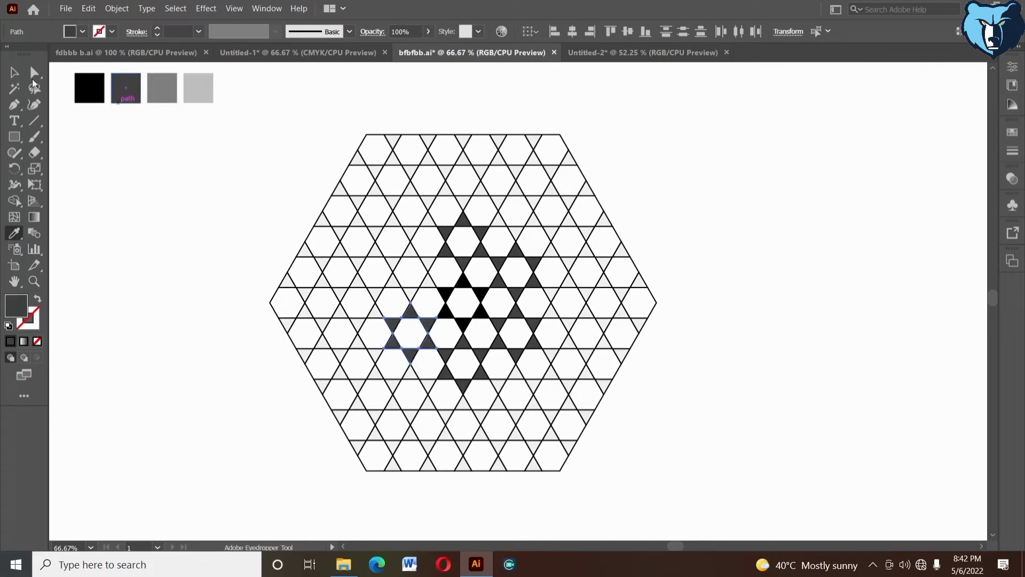
Step: Fill the six triangles of the star to the upper left of the black star with the second square's dark gray
click(14, 73)
click(118, 178)
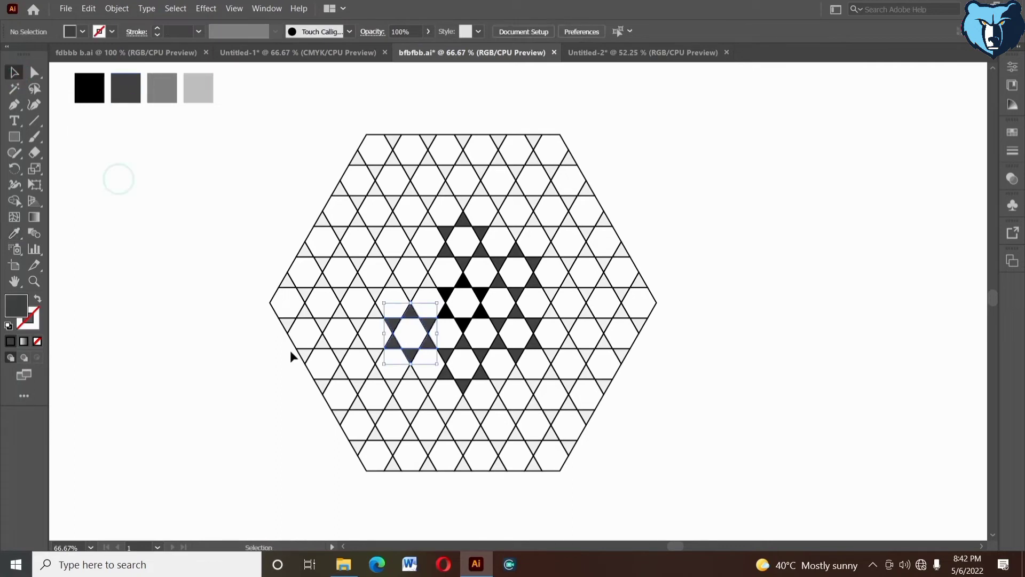
click(428, 266)
shift+click(394, 262)
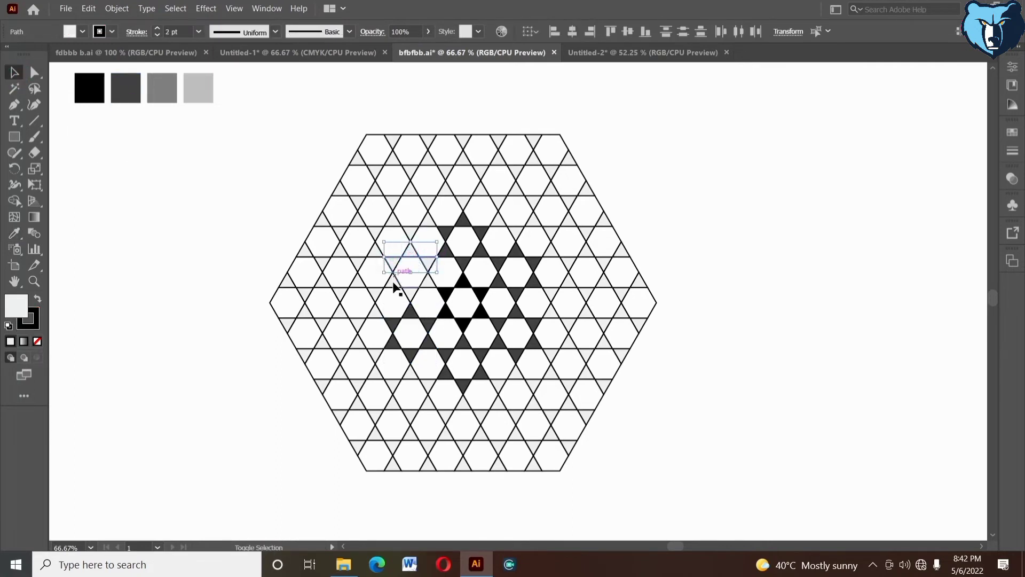
shift+click(411, 298)
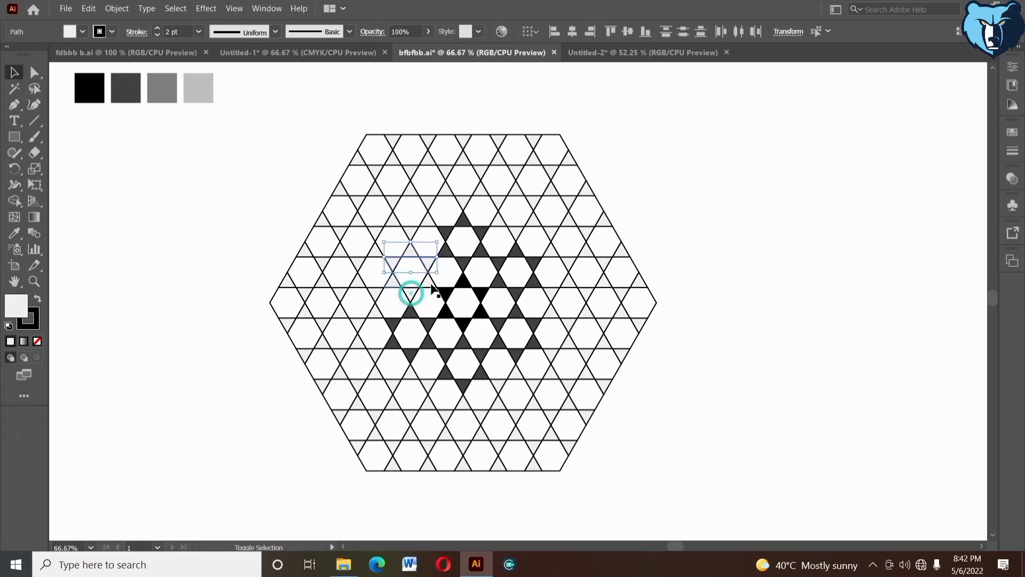
click(7, 235)
click(126, 88)
key(v)
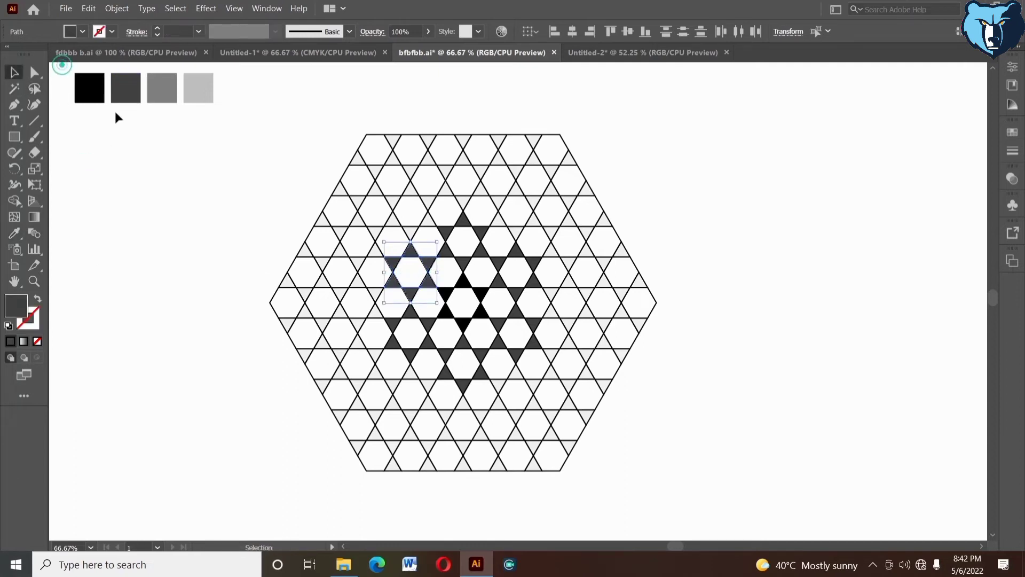
Step: Delete the black and dark gray sample squares
drag(116, 113, 122, 114)
key(Delete)
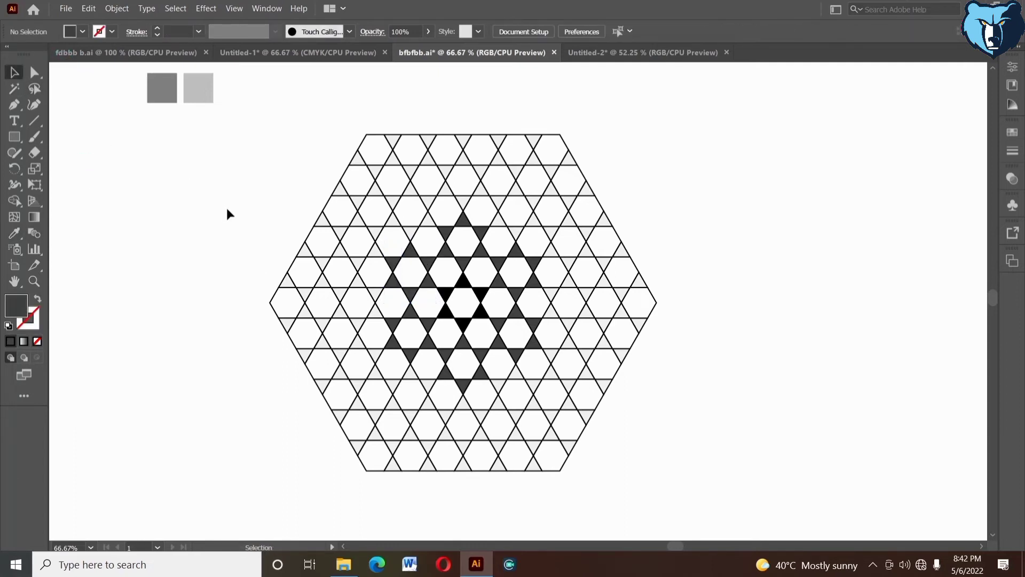
Step: Fill the upper five triangles of the outer-ring star straight above the black star with the remaining medium gray sample
key(space)
drag(226, 208, 203, 208)
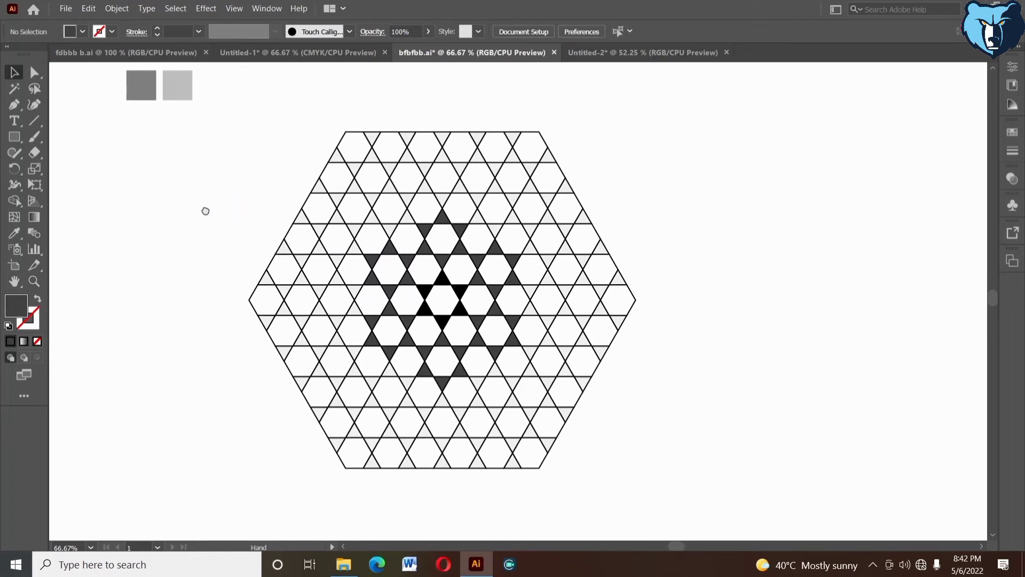
click(443, 163)
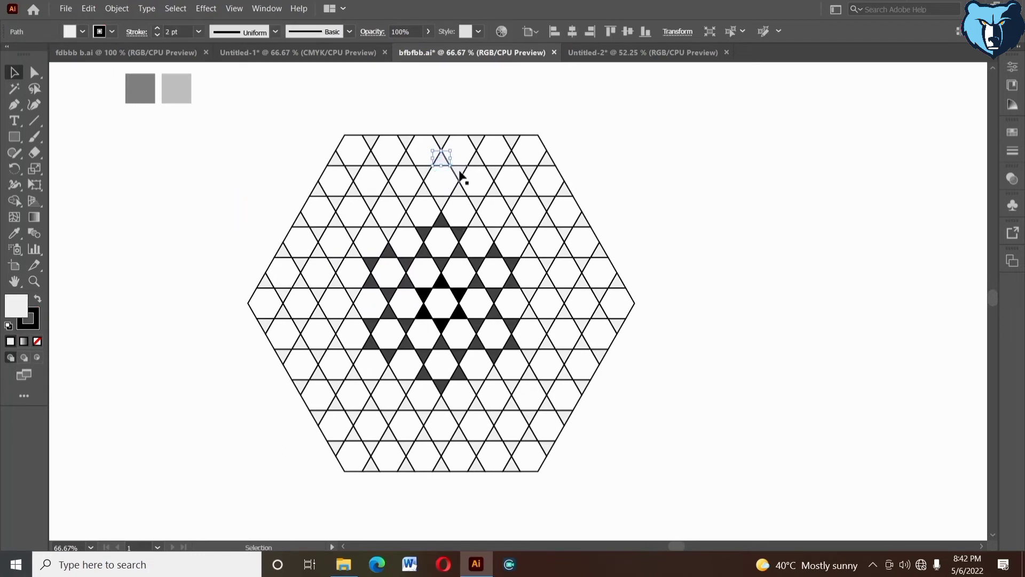
click(437, 200)
shift+click(424, 184)
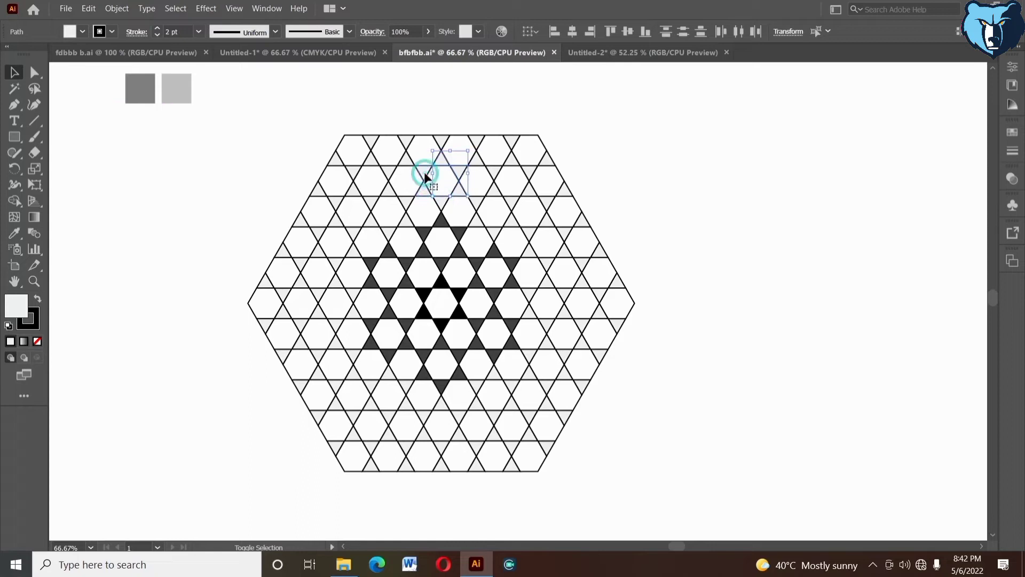
click(15, 233)
click(140, 88)
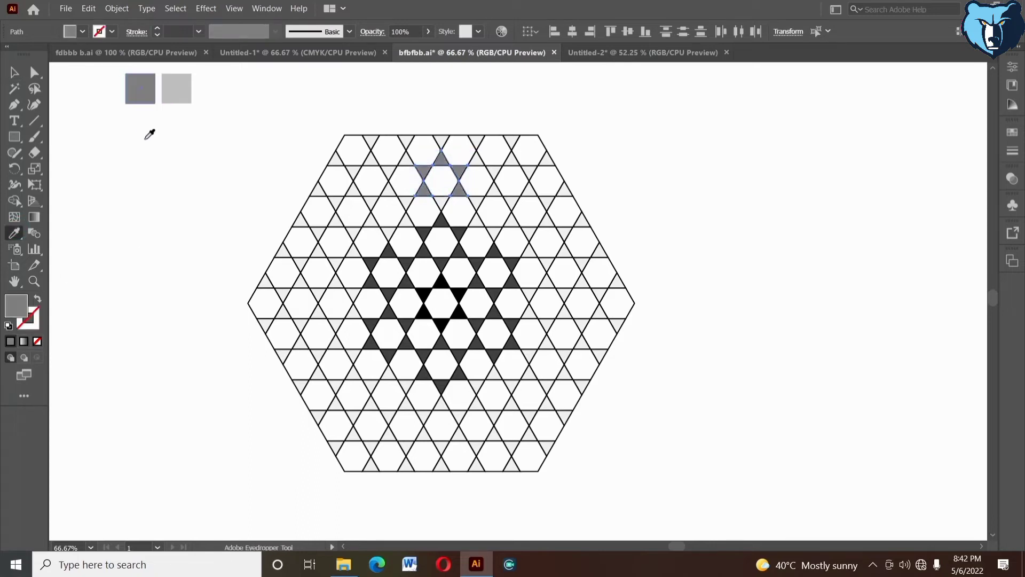
Step: Fill the bottom triangle of the topmost gray star with the same medium gray and clear the selection
click(441, 203)
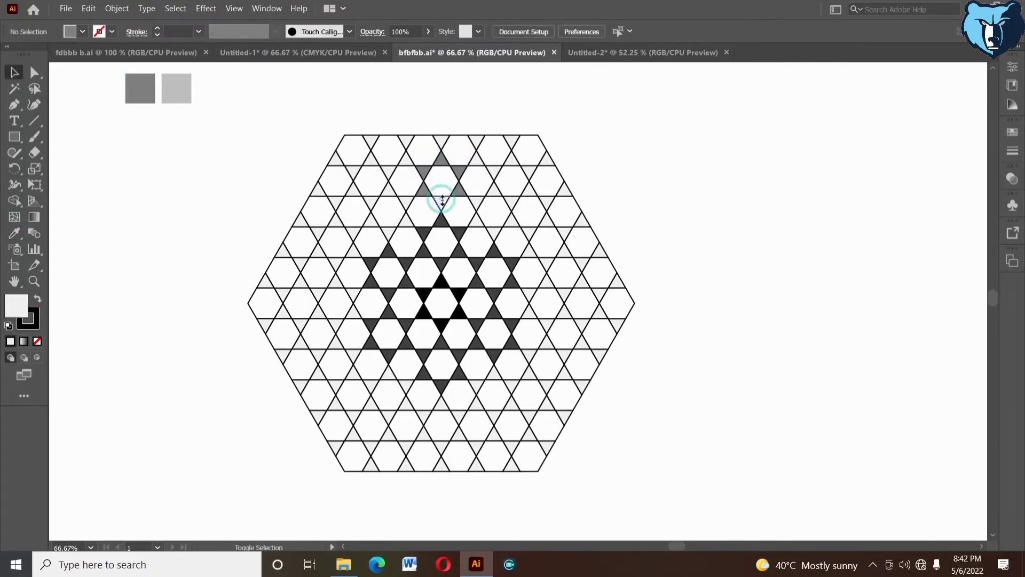
click(15, 232)
click(139, 88)
click(14, 72)
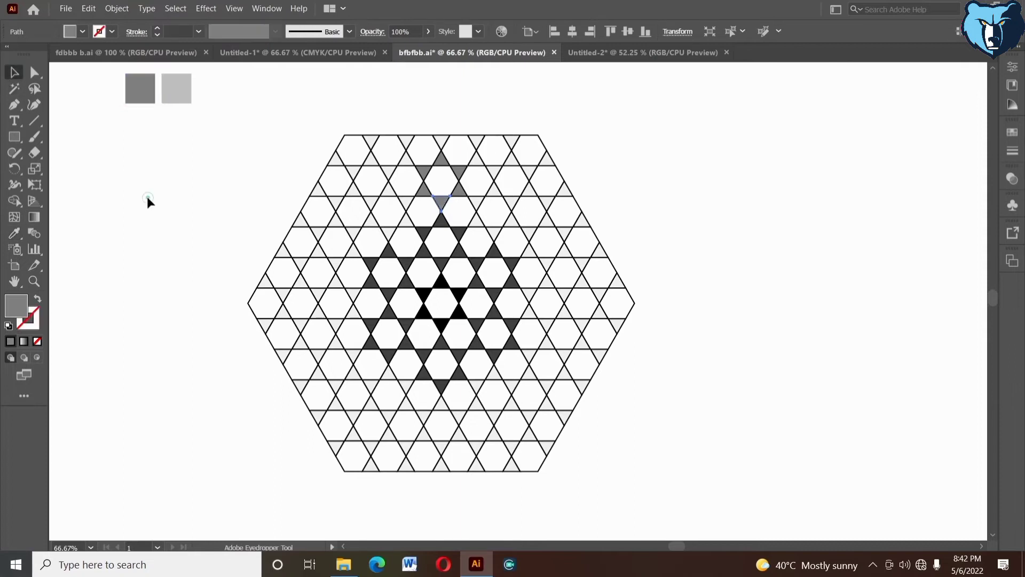
click(147, 202)
Step: Fill the triangles of the star to the lower right of the topmost gray star with the medium gray sample
click(494, 192)
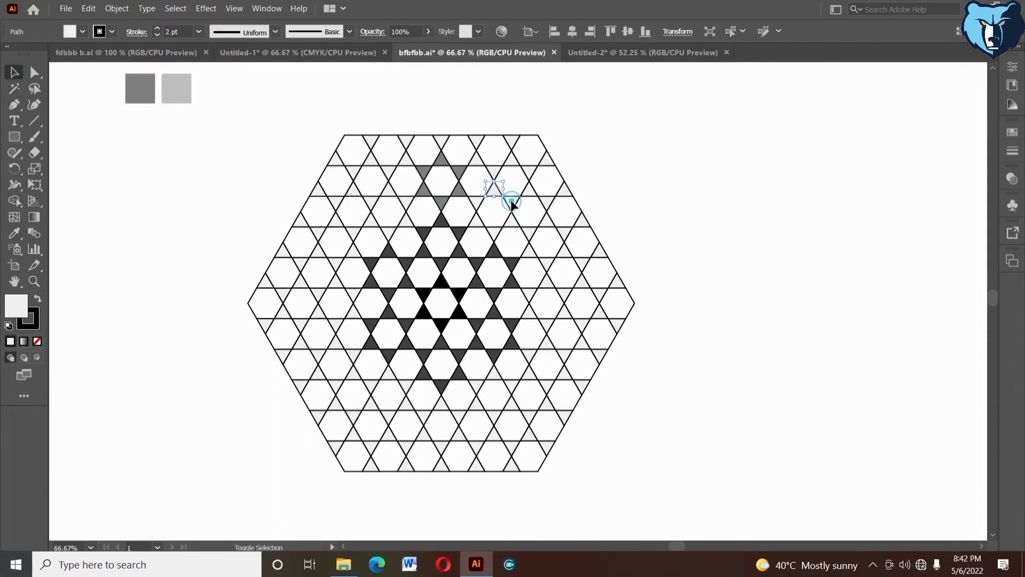
shift+click(511, 222)
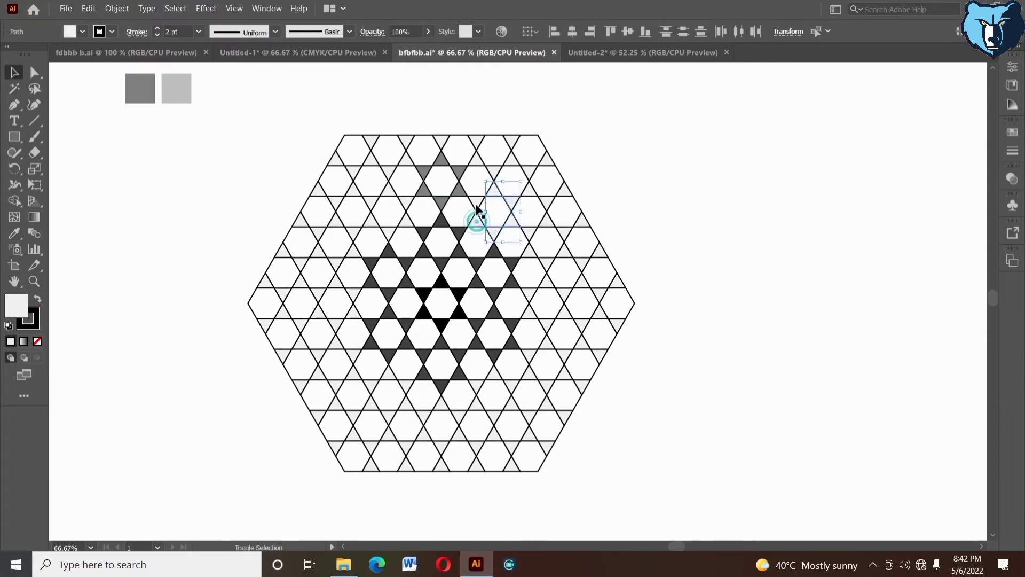
click(140, 88)
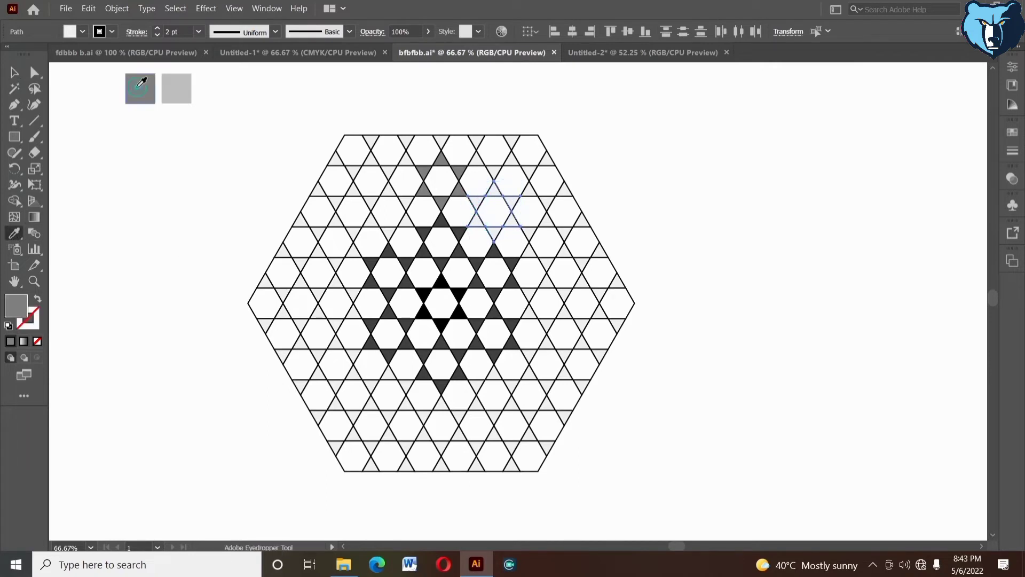
click(14, 72)
click(168, 225)
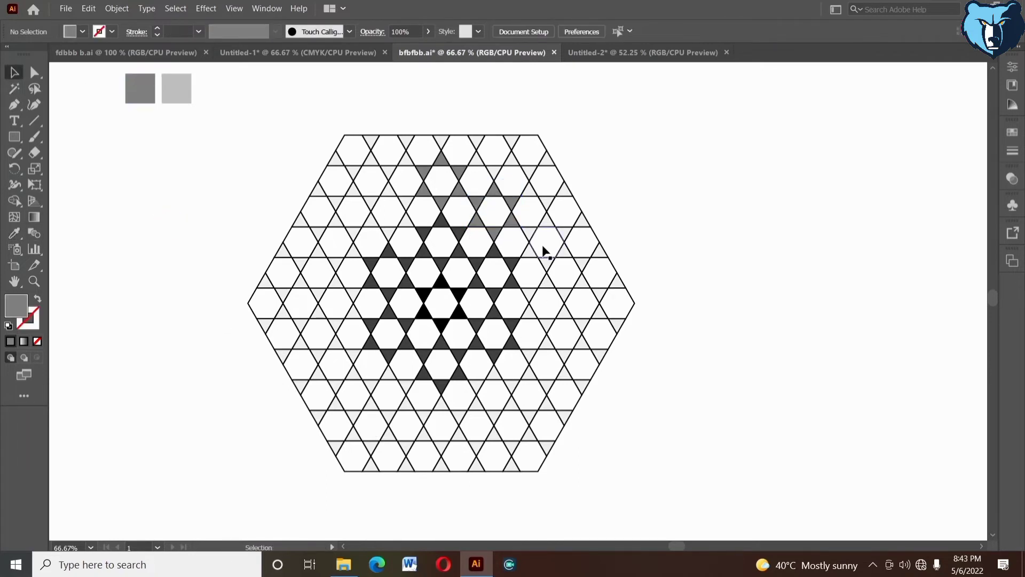
Step: Fill the six triangles of the star at the outer ring's upper-right corner with the medium gray sample
click(546, 224)
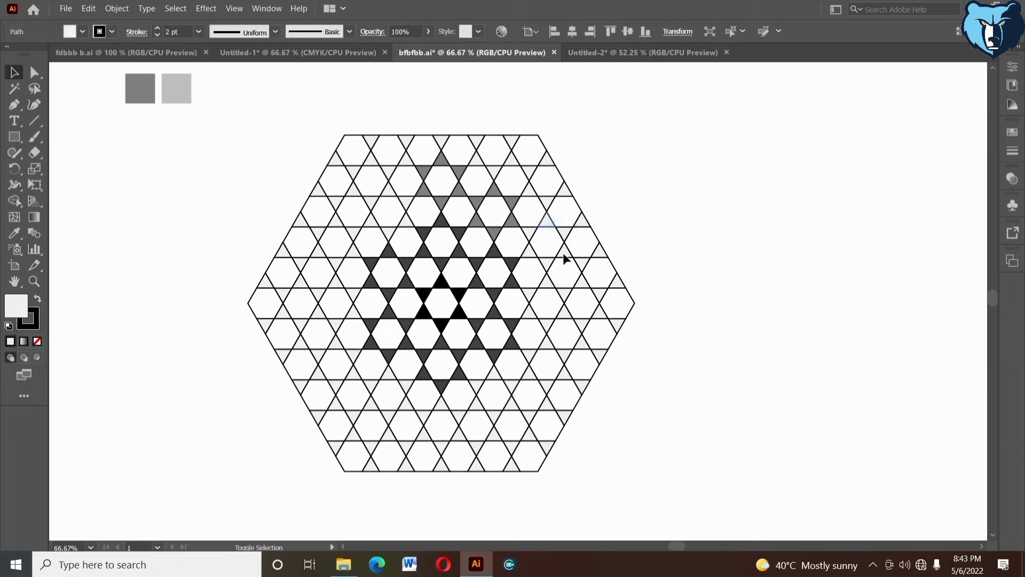
shift+click(565, 250)
shift+click(548, 265)
shift+click(530, 253)
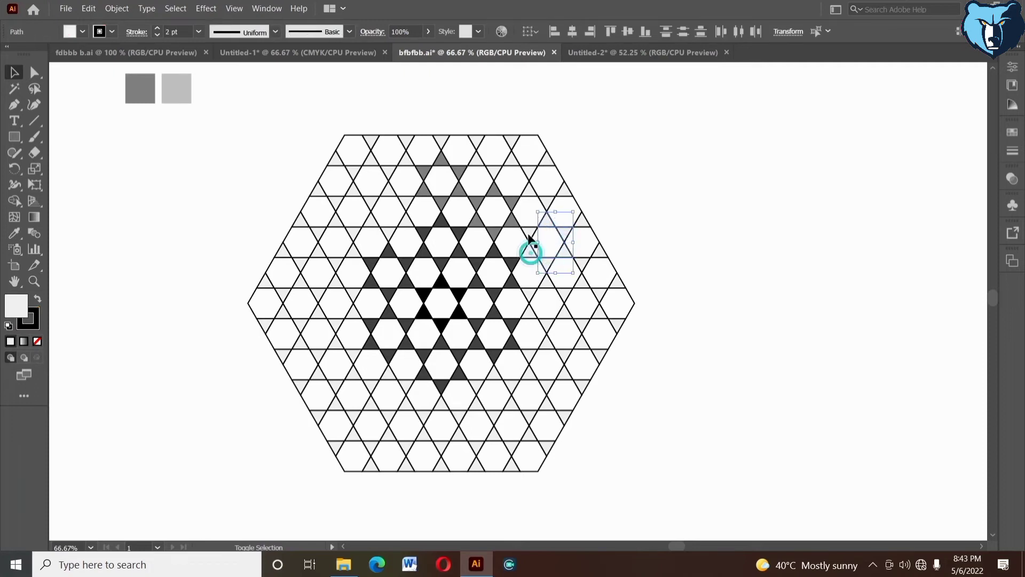
shift+click(528, 234)
click(15, 234)
click(140, 88)
click(14, 72)
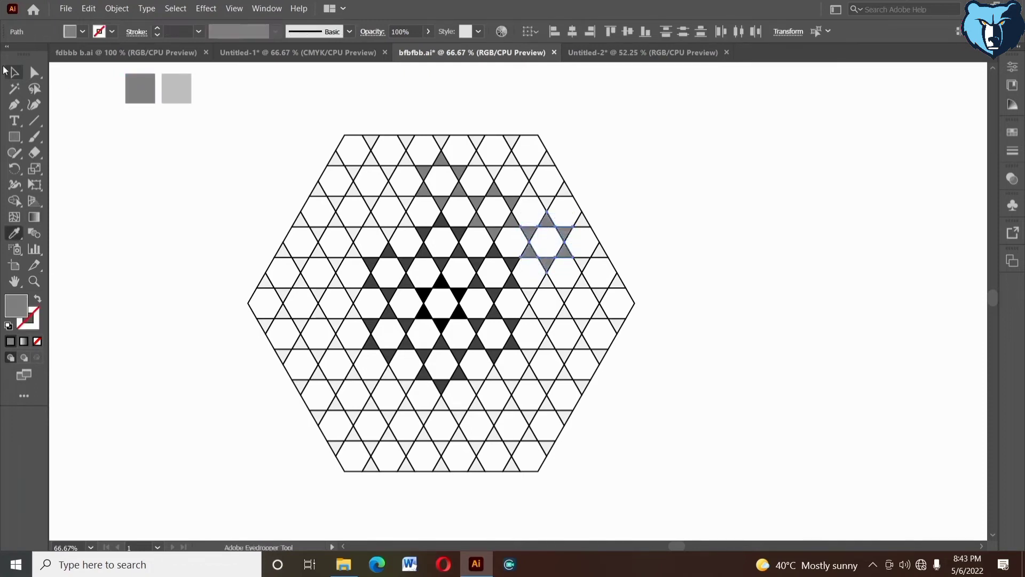
click(188, 258)
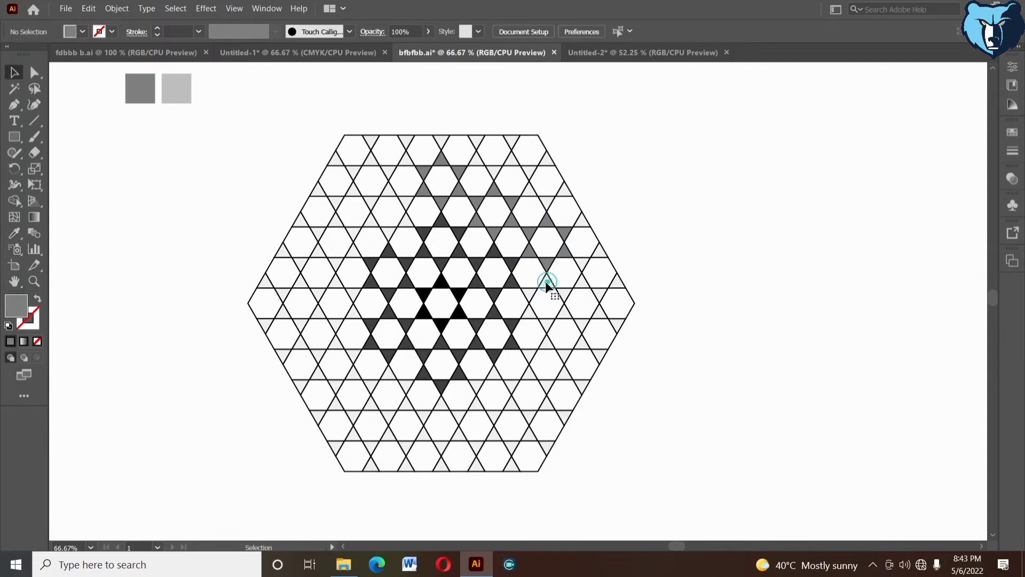
Step: Fill the six triangles of the outer-ring star directly right of the black star with the medium gray sample
click(547, 283)
shift+click(529, 293)
shift+click(528, 312)
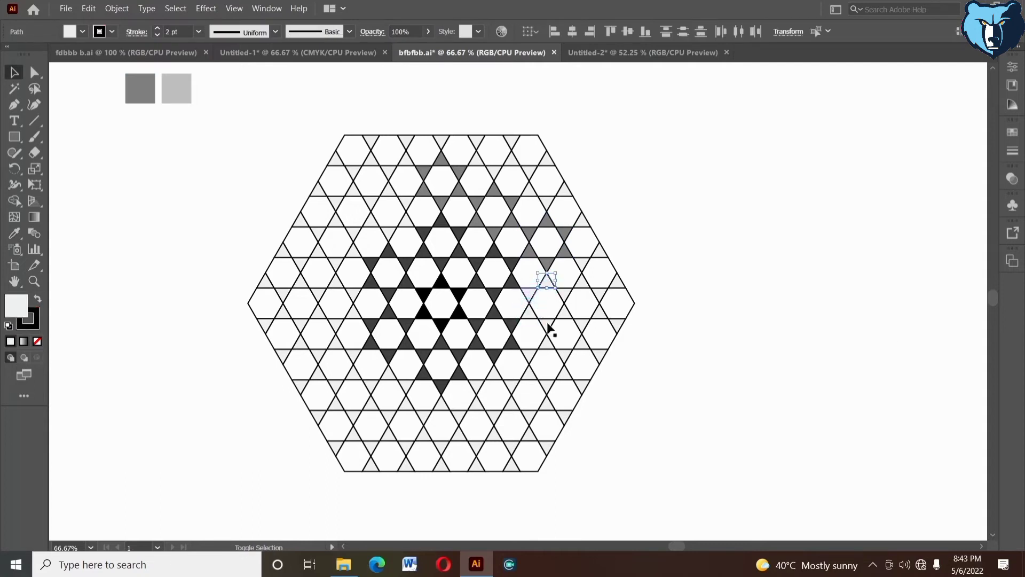
shift+click(548, 324)
shift+click(564, 308)
shift+click(563, 294)
click(14, 233)
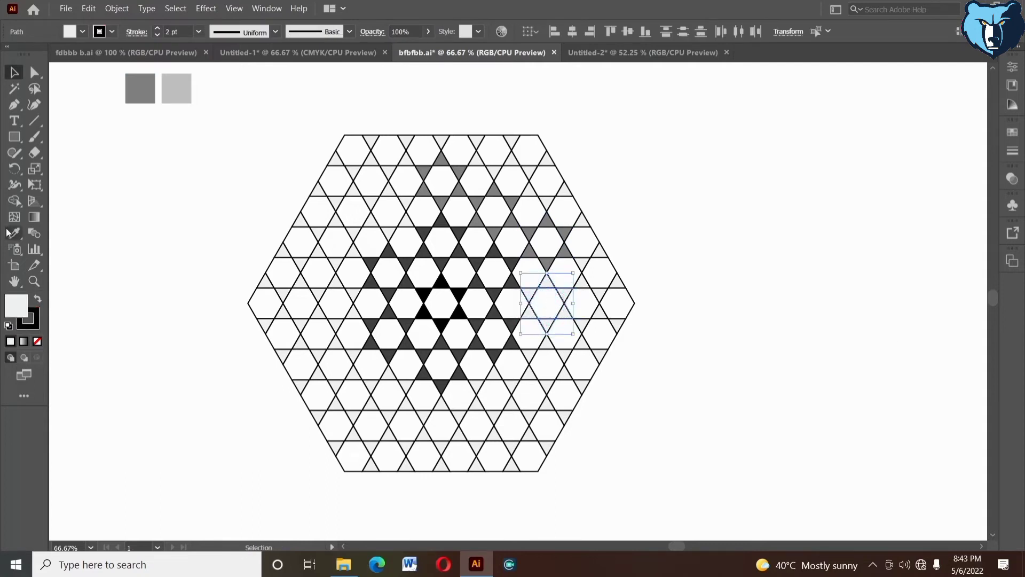
click(141, 89)
key(v)
click(188, 246)
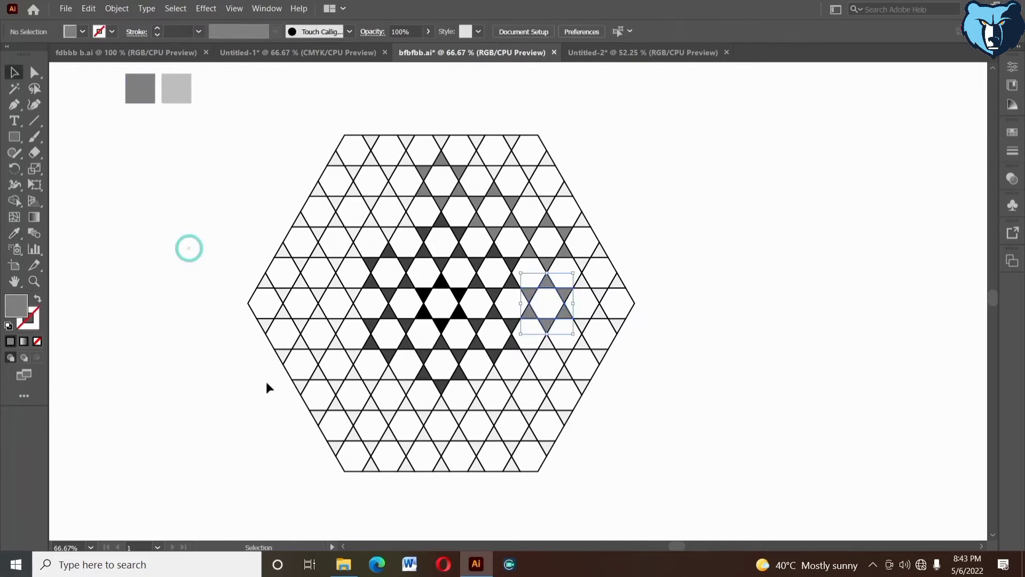
Step: Fill the triangles of the star at the outer ring's lower-right corner with the medium gray sample
click(545, 343)
shift+click(565, 353)
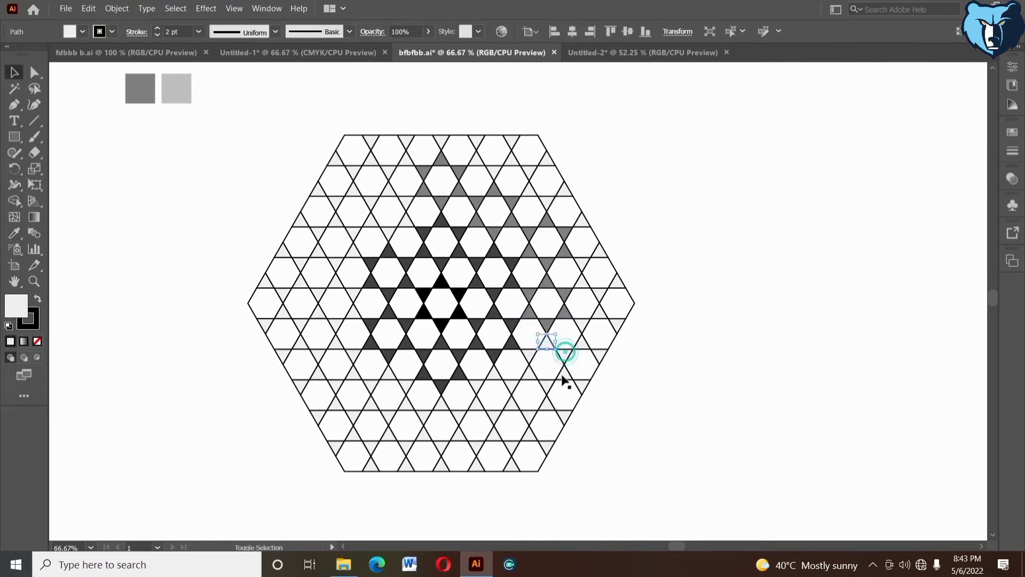
shift+click(526, 373)
click(16, 233)
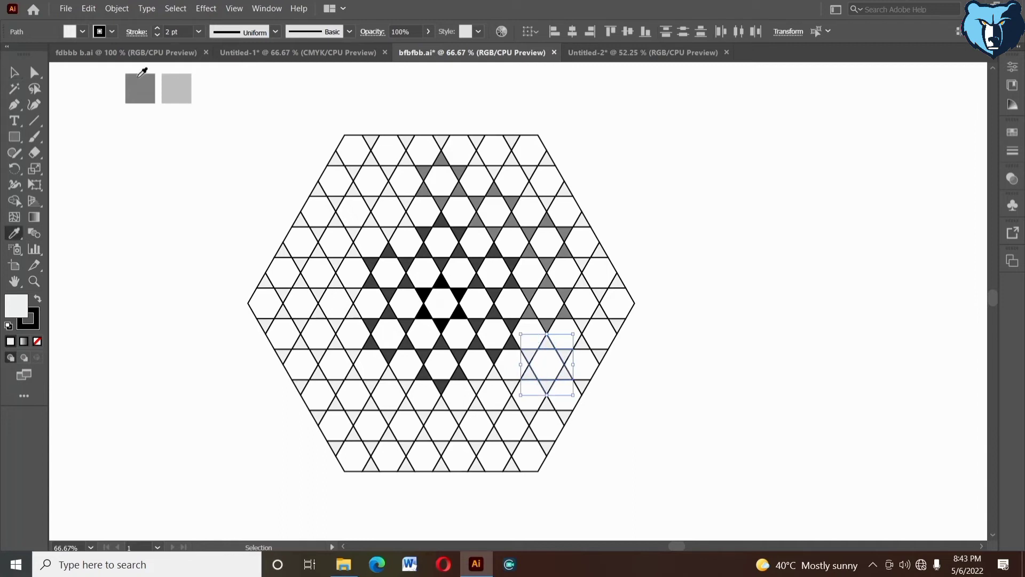
click(139, 81)
click(15, 73)
click(124, 222)
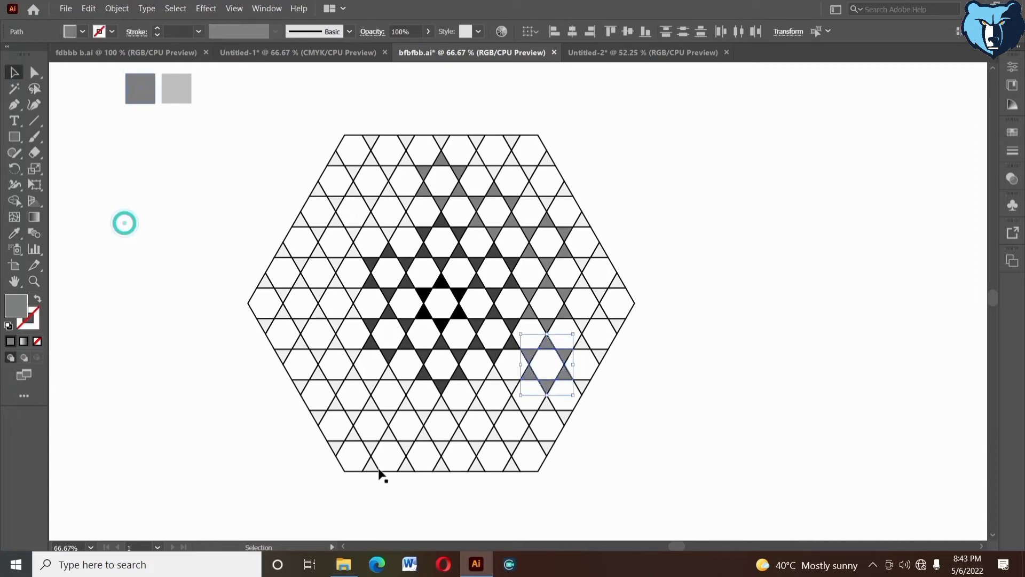
Step: Fill the star to the lower left of the ring's lower-right corner star with the medium gray sample
shift+click(494, 374)
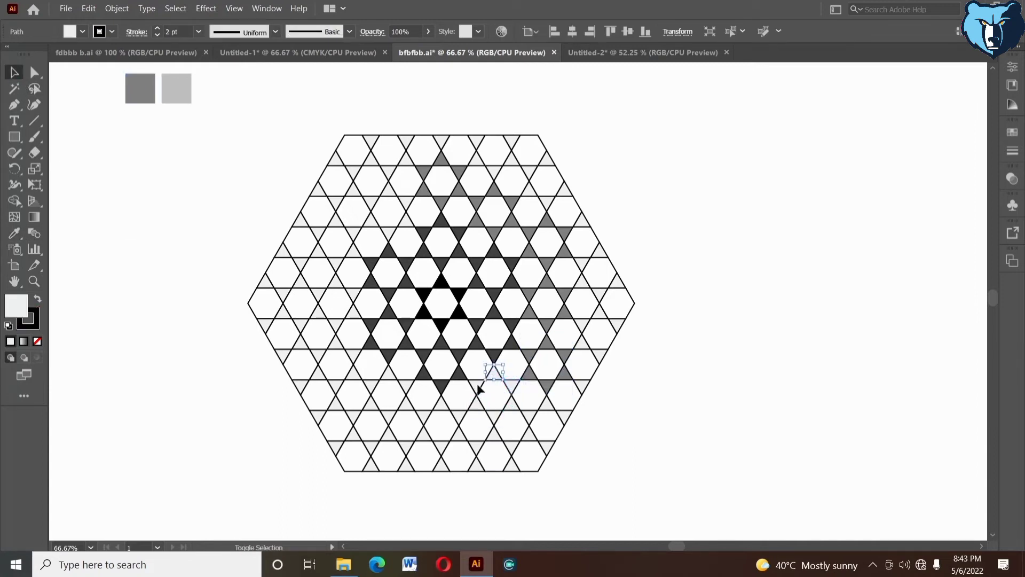
shift+click(495, 410)
click(14, 234)
click(149, 83)
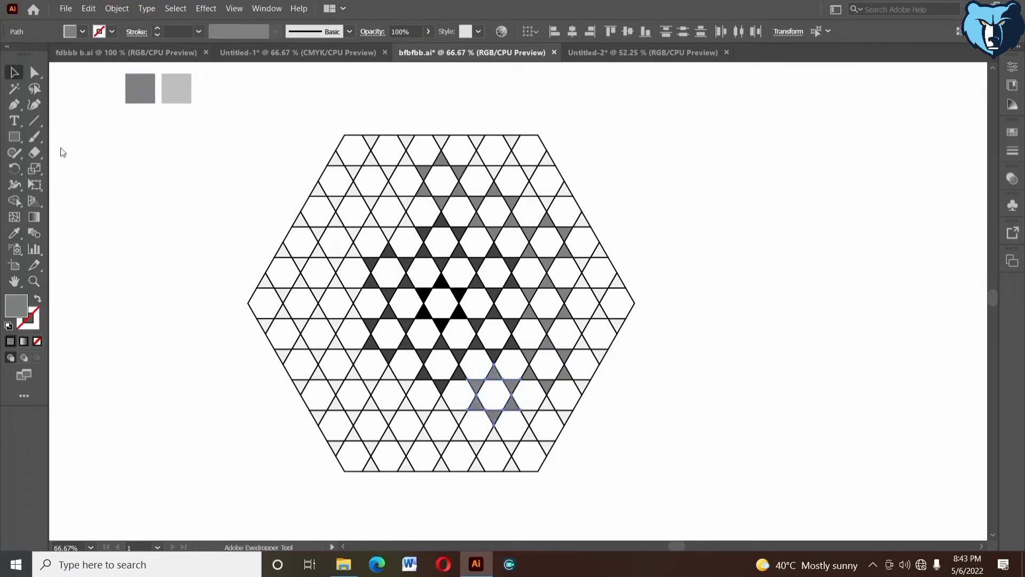
Step: Fill the six triangles of the outer-ring star straight below the black star with the medium gray sample
click(443, 410)
click(445, 406)
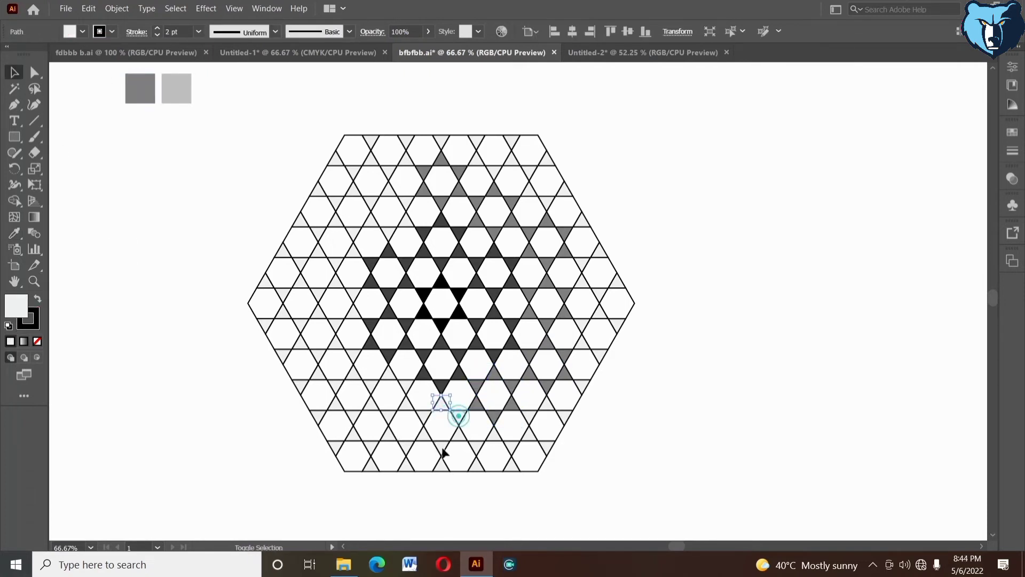
shift+click(457, 435)
shift+click(442, 448)
shift+click(424, 434)
shift+click(423, 417)
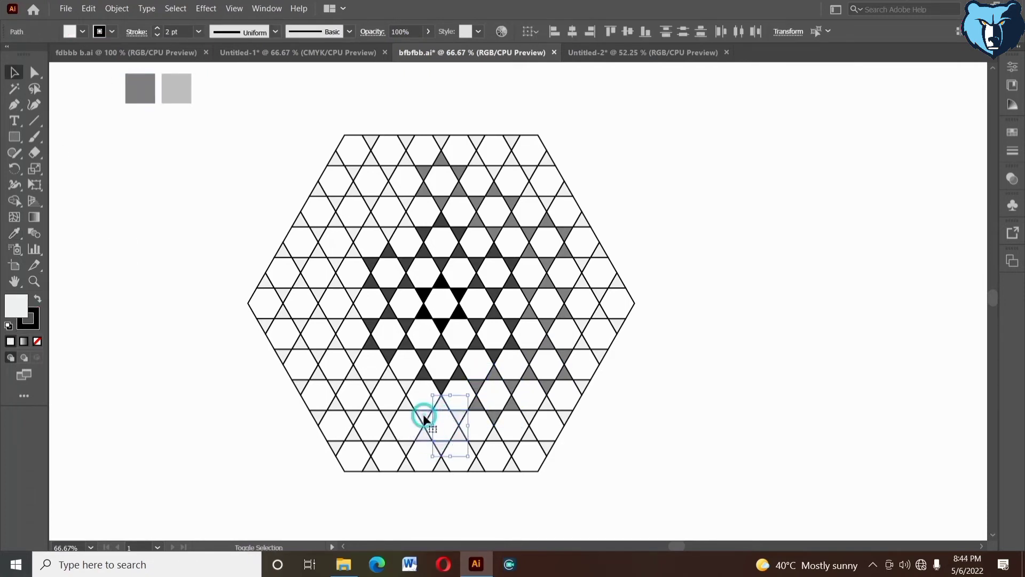
click(14, 233)
click(150, 91)
key(v)
click(130, 210)
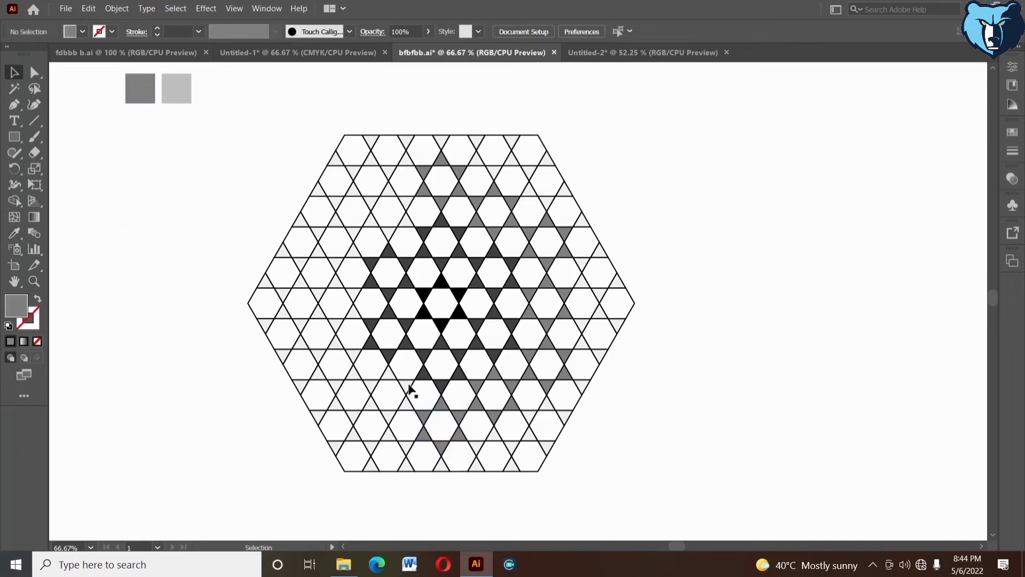
Step: Fill the triangles of the star to the upper left of the ring's bottom star with the medium gray sample
click(398, 378)
shift+click(369, 402)
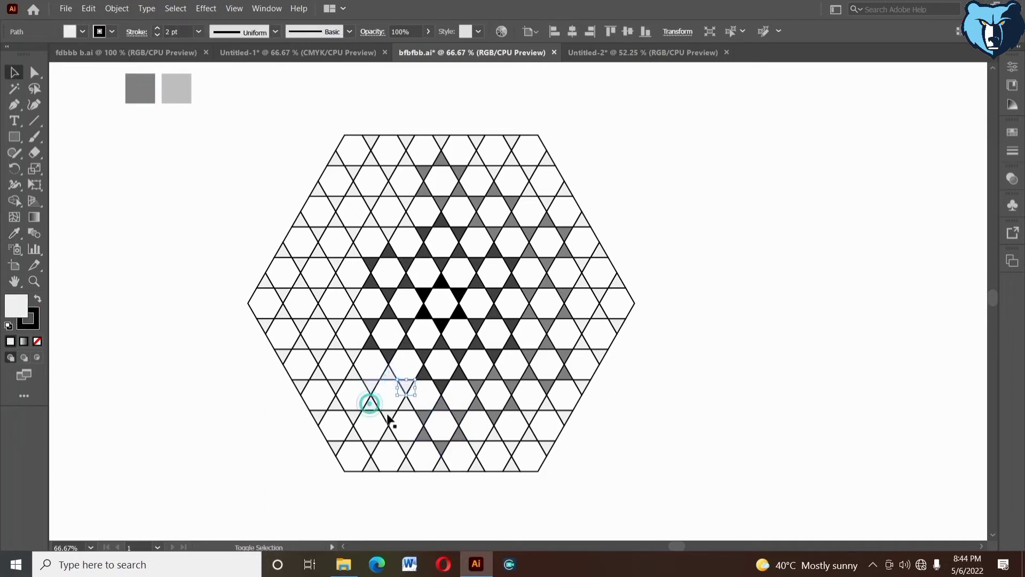
shift+click(389, 415)
click(140, 89)
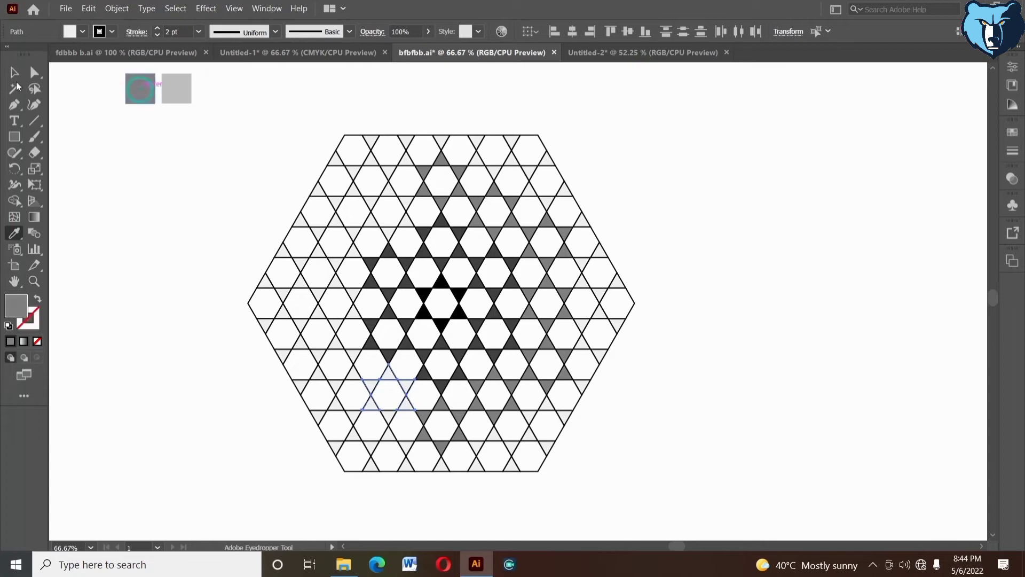
key(v)
click(89, 272)
click(352, 356)
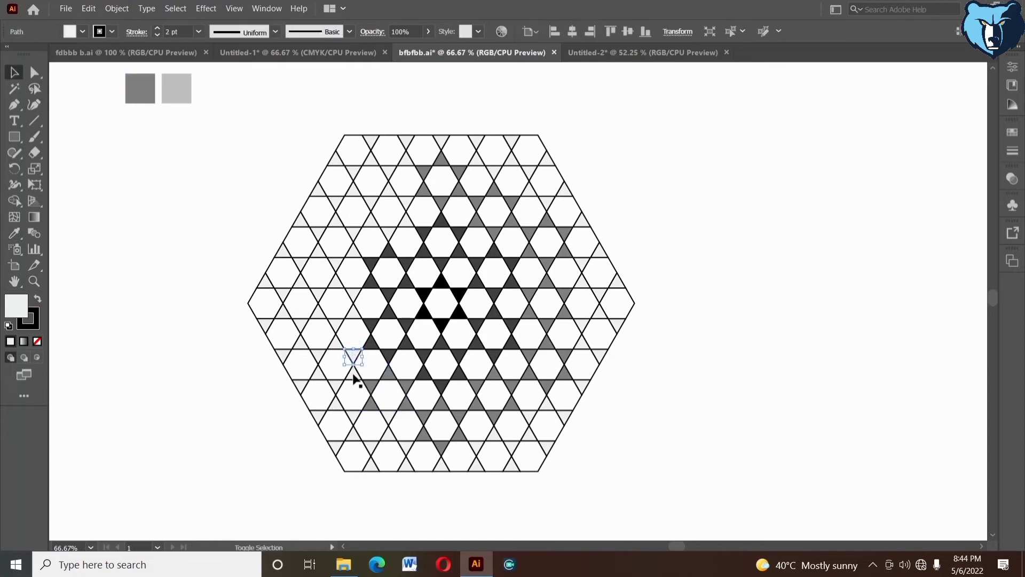
click(231, 395)
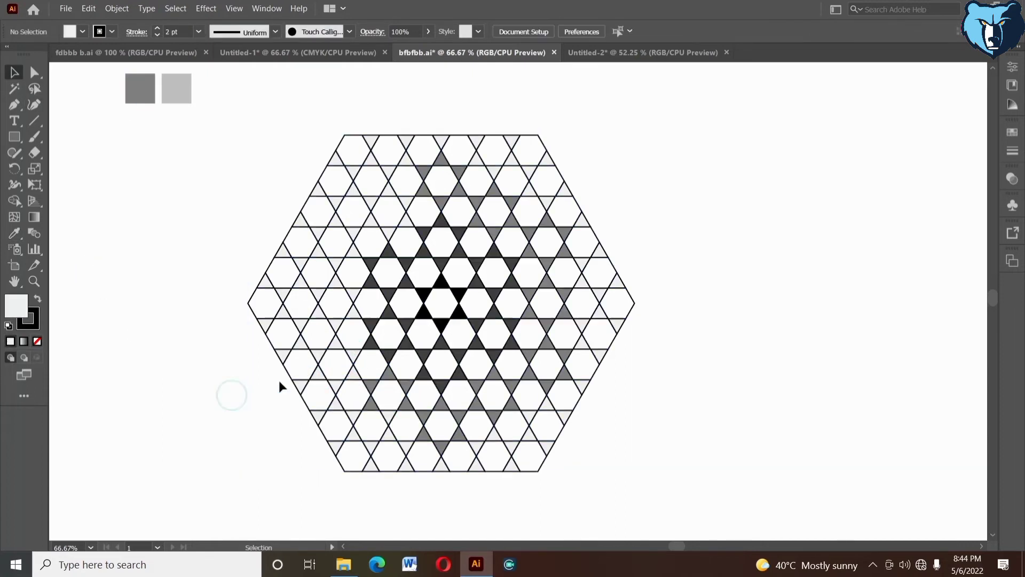
click(334, 344)
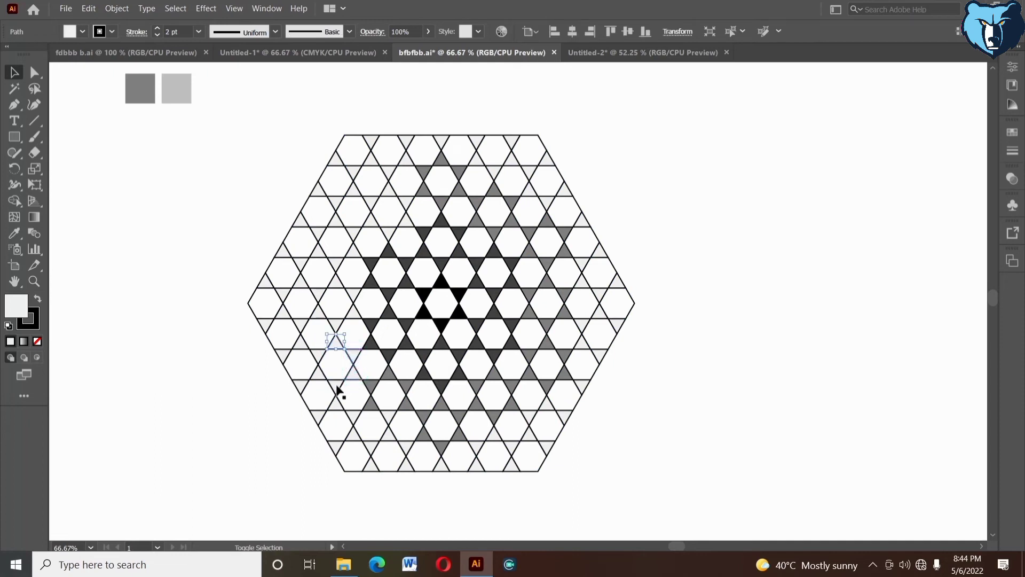
shift+click(337, 385)
shift+click(318, 372)
shift+click(316, 360)
click(197, 348)
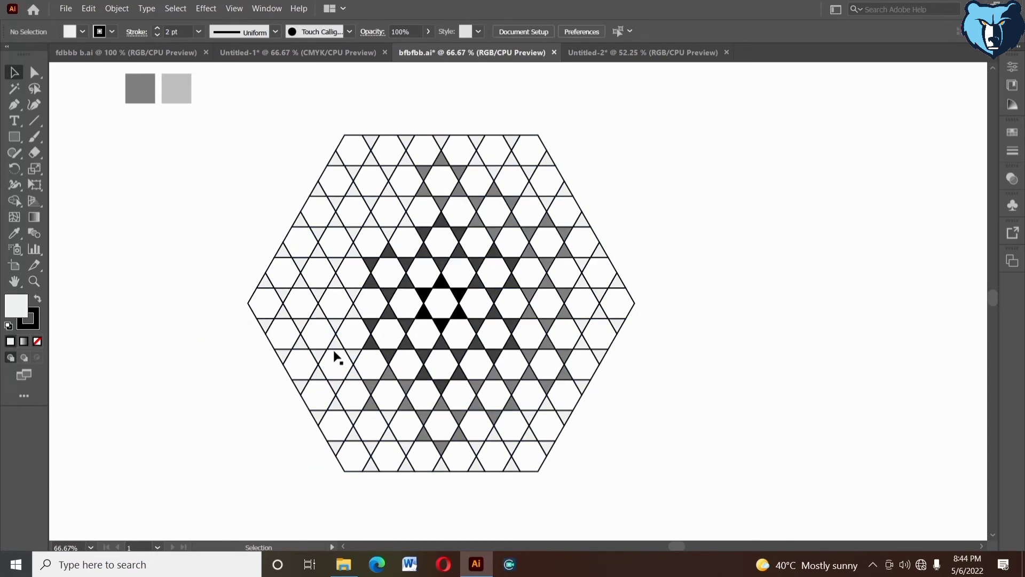
Step: Fill the triangles of the star at the outer ring's lower-left corner with the medium gray sample
click(335, 343)
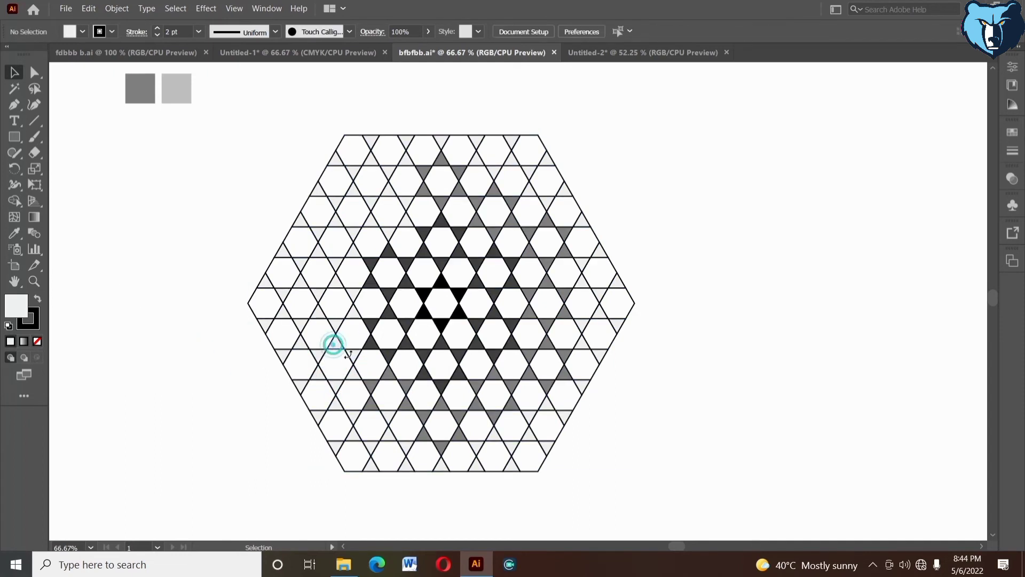
shift+click(334, 384)
shift+click(319, 375)
shift+click(316, 356)
click(14, 234)
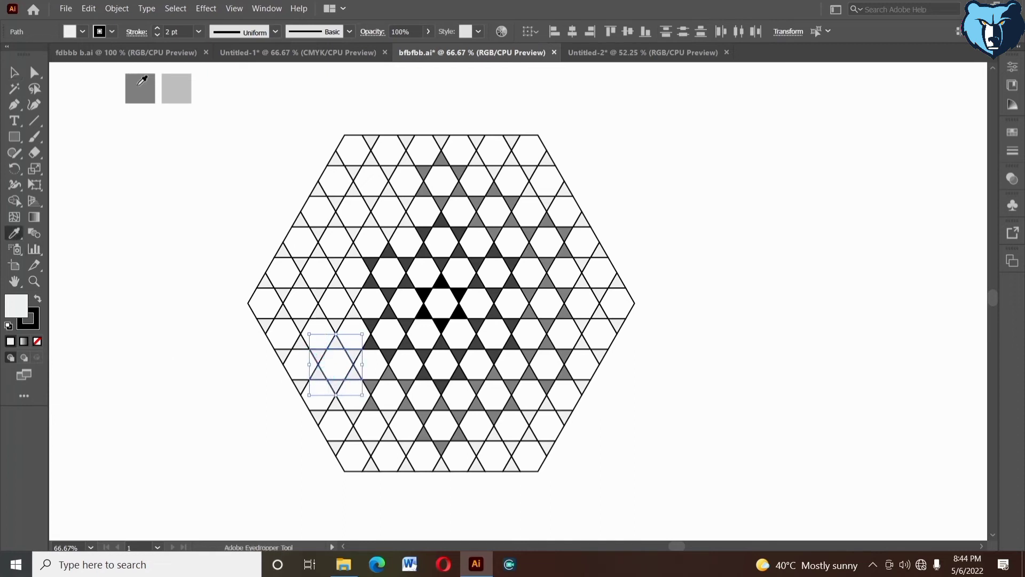
click(140, 84)
key(v)
click(130, 191)
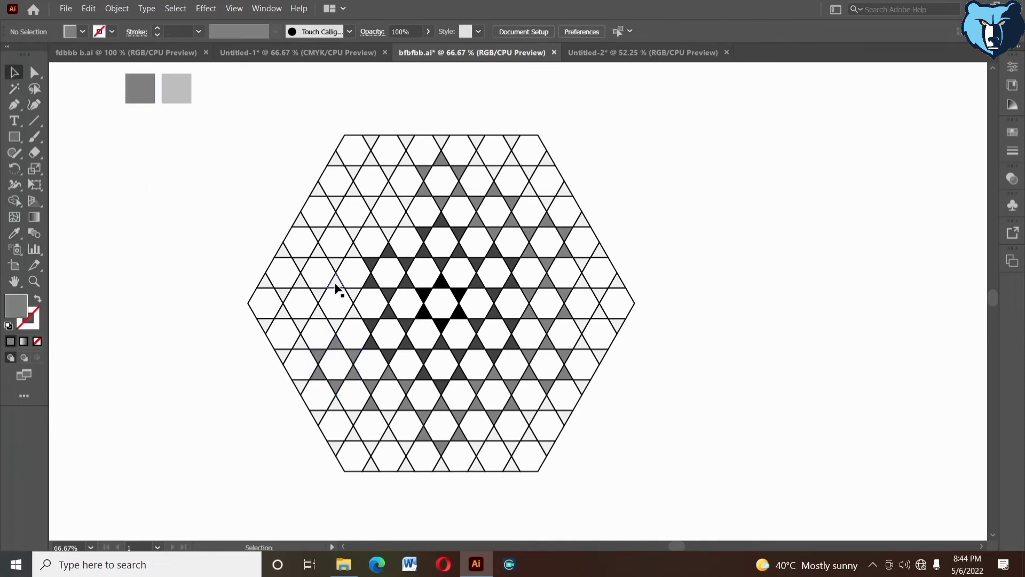
Step: Fill the missed bottom triangle of the star to the upper left of the ring's bottom star with the medium gray sample
click(15, 232)
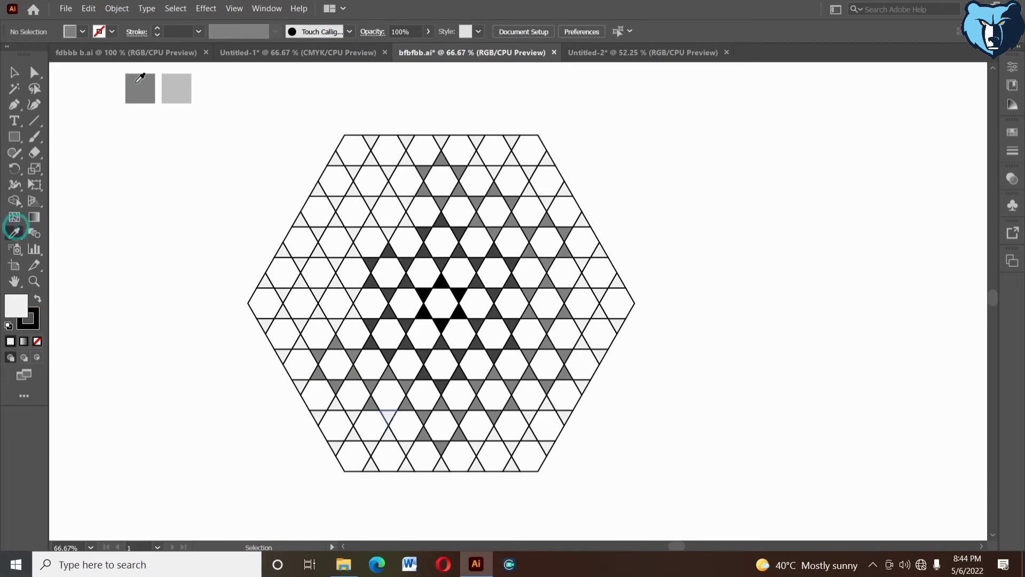
click(141, 80)
click(14, 72)
click(153, 326)
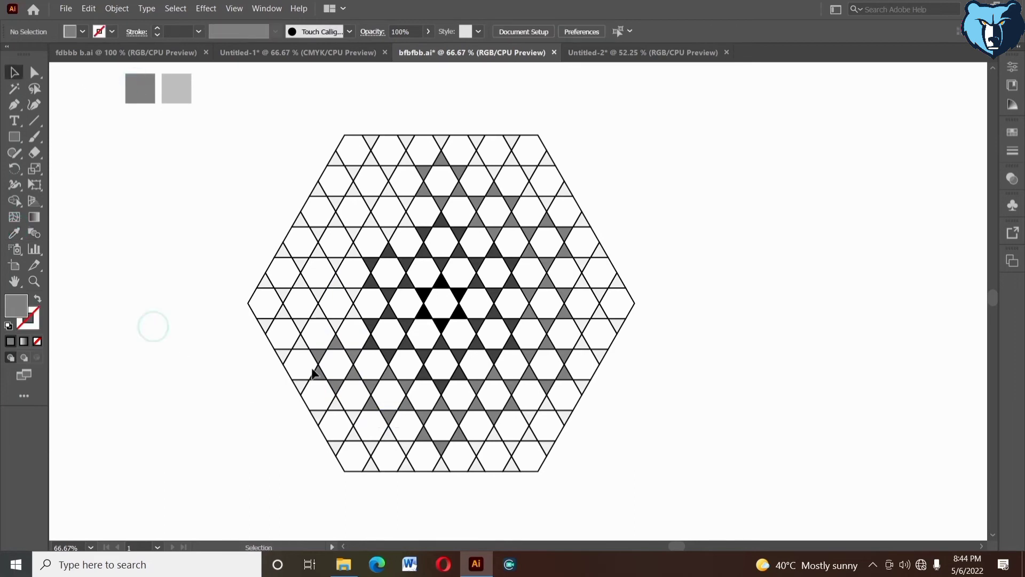
click(340, 287)
click(258, 283)
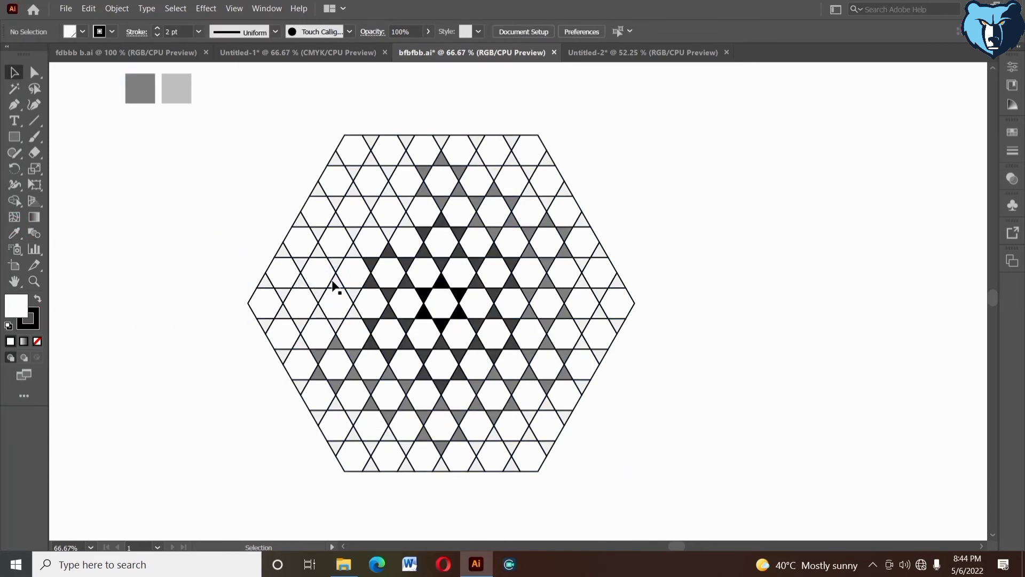
click(333, 286)
click(139, 227)
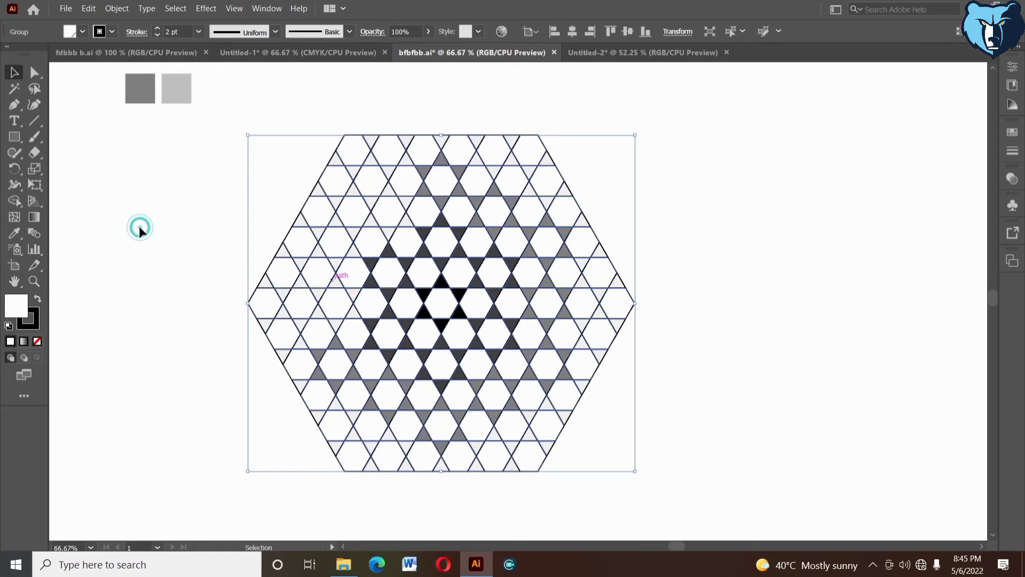
Step: Fill the six triangles of the star midway along the outer ring's left side with the medium gray sample
click(333, 286)
shift+click(354, 312)
shift+click(335, 324)
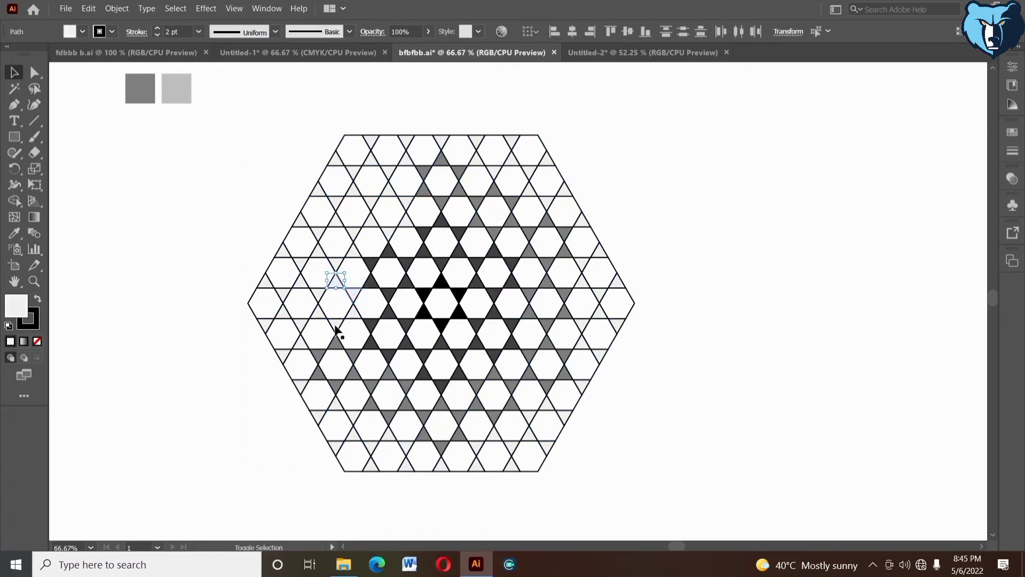
shift+click(317, 311)
key(i)
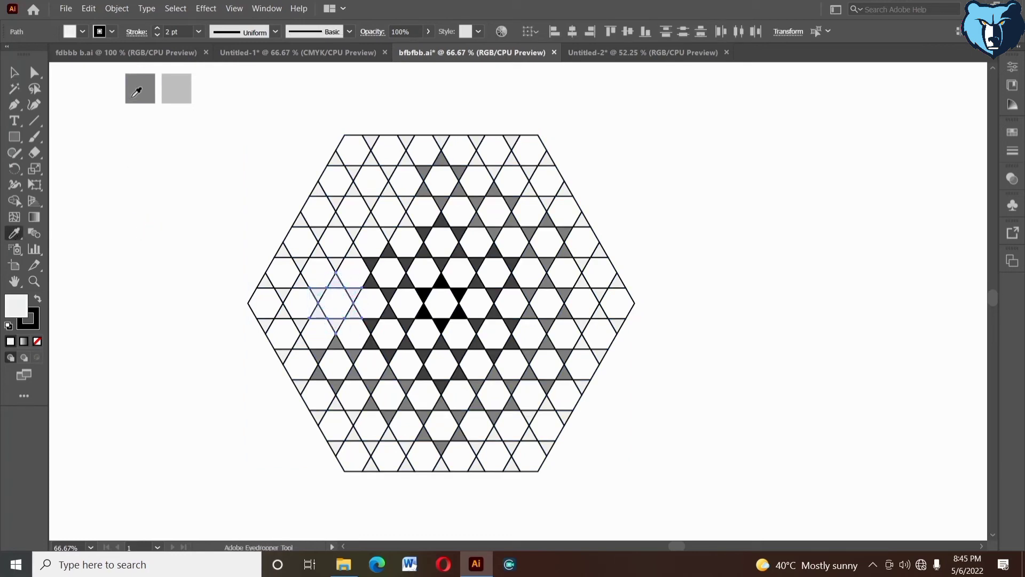
click(140, 89)
key(v)
click(162, 258)
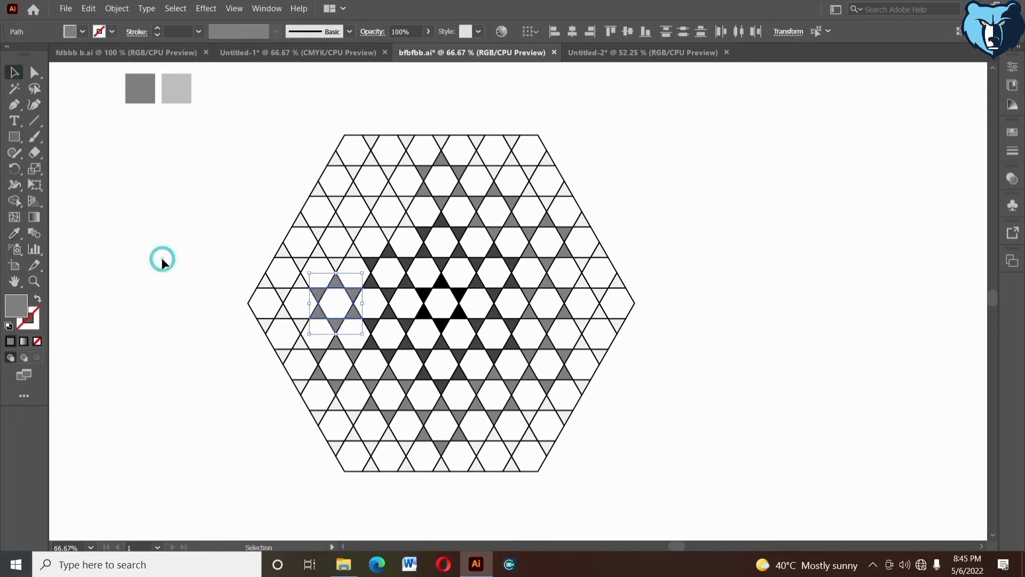
Step: Fill the top and side triangles of the star at the outer ring's upper-left corner with the medium gray sample
click(338, 219)
mouse_move(353, 230)
mouse_down()
mouse_move(355, 256)
mouse_move(339, 265)
mouse_move(336, 257)
mouse_up()
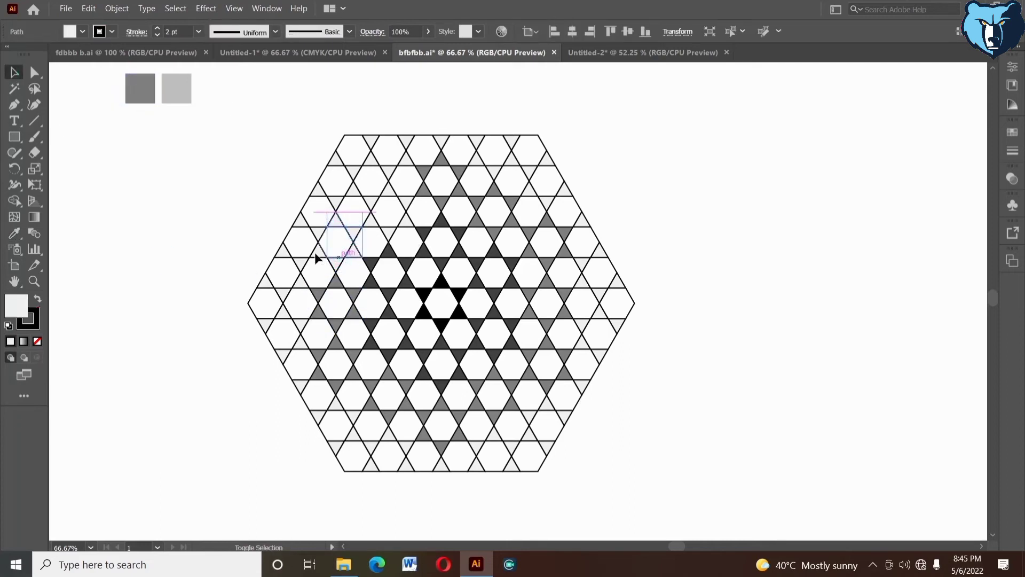
click(11, 234)
click(139, 88)
key(v)
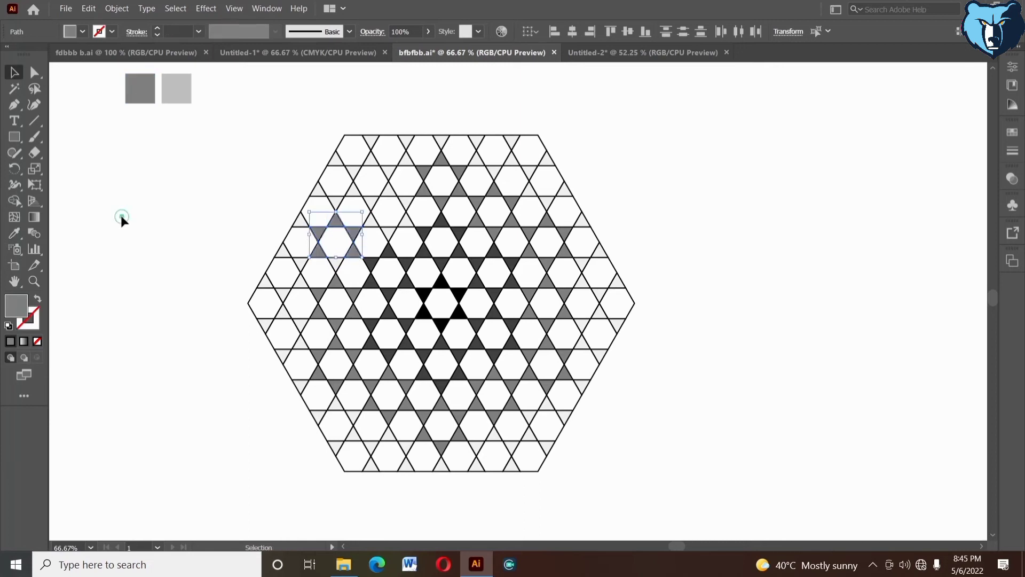
click(121, 215)
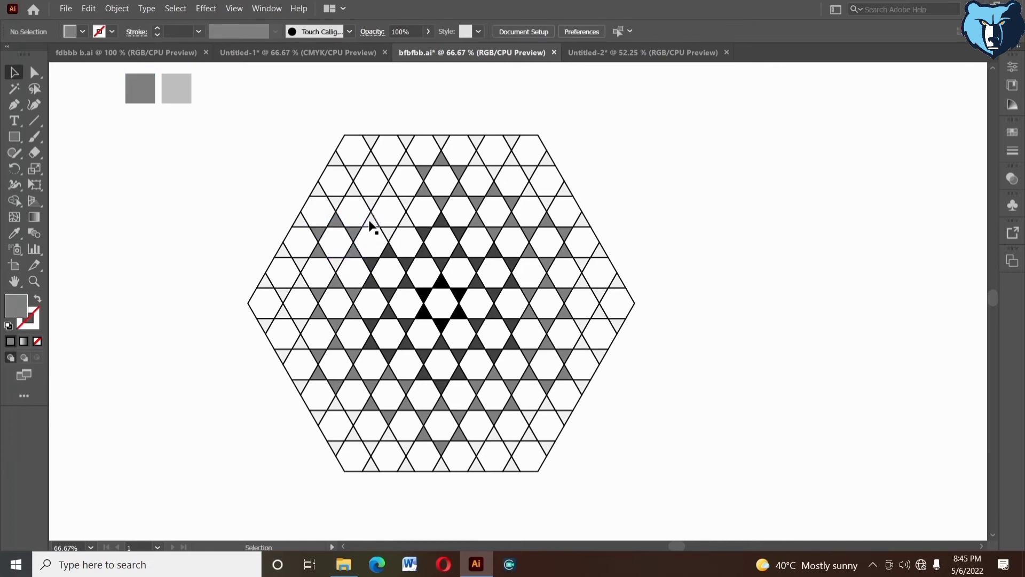
Step: Fill the missed bottom triangle of the outer ring's upper-left corner star with the medium gray sample
click(336, 264)
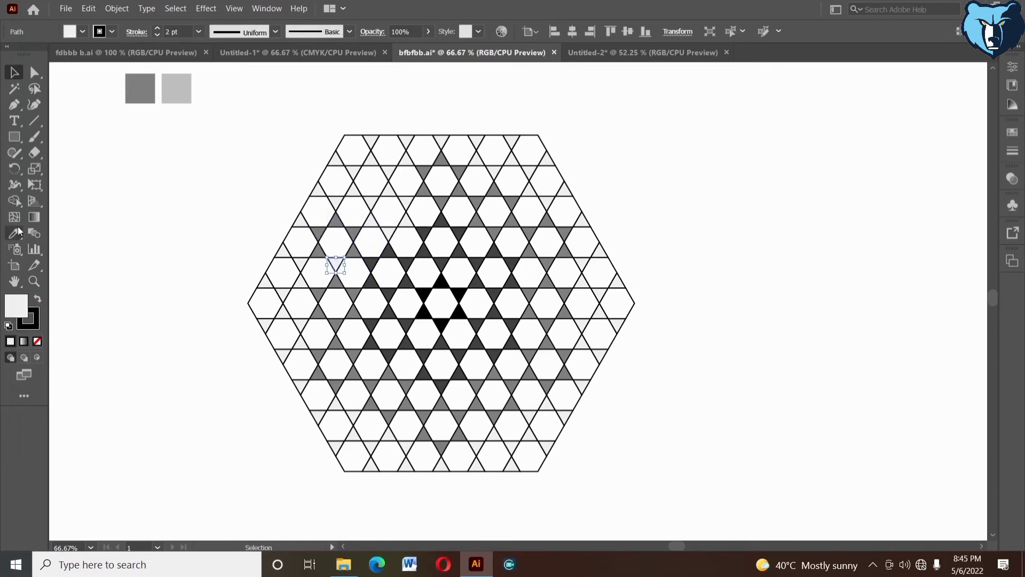
key(i)
click(140, 88)
key(v)
click(123, 209)
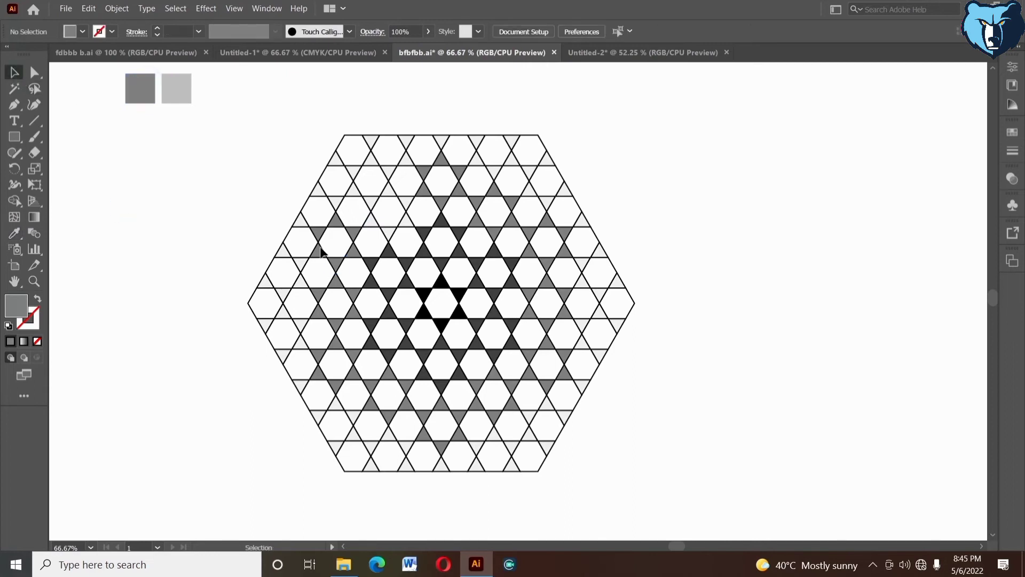
Step: Fill the star between the outer ring's upper-left corner star and top star with the medium gray sample
click(402, 199)
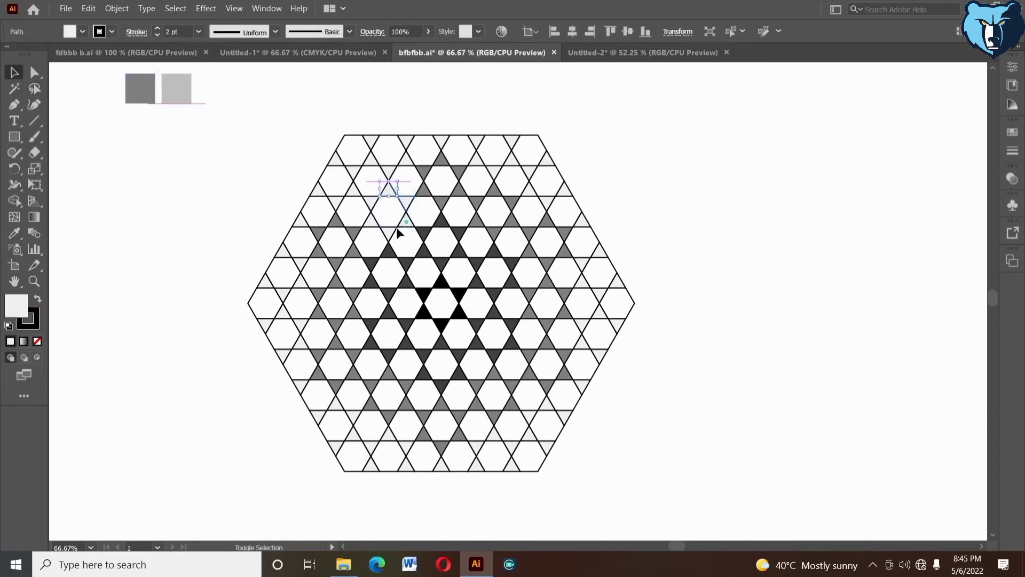
shift+click(389, 230)
shift+click(372, 205)
key(i)
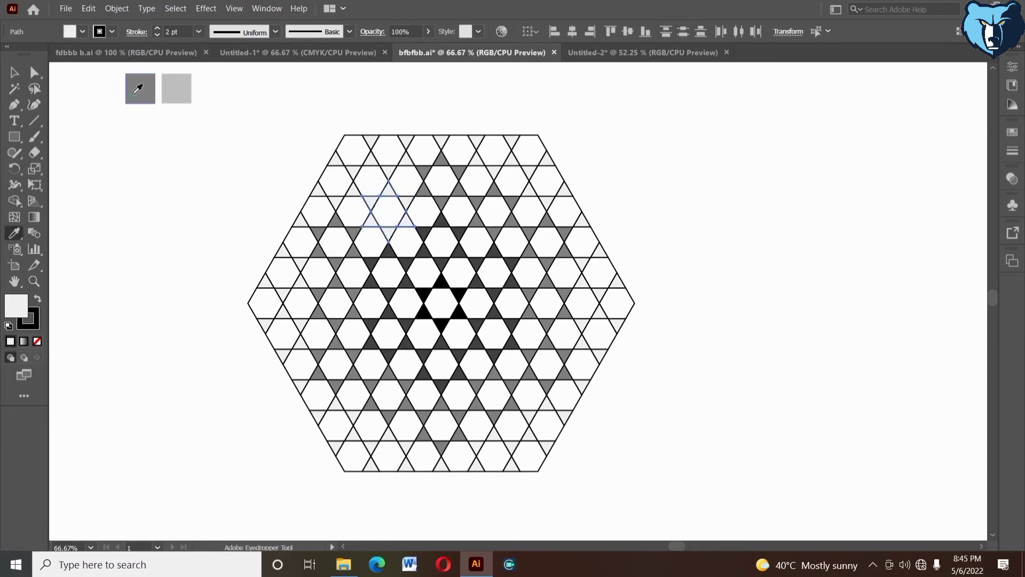
click(140, 88)
key(v)
click(652, 395)
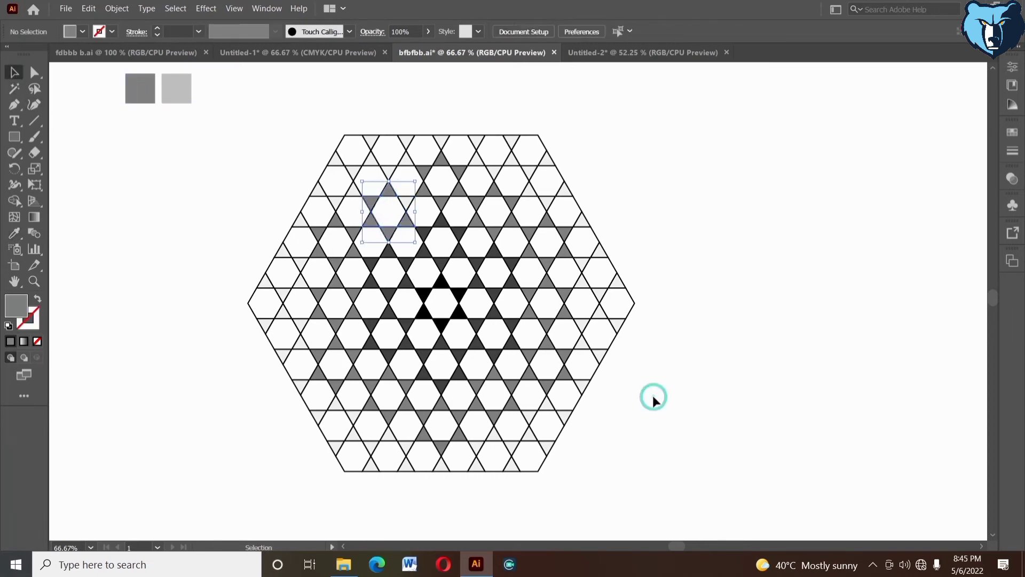
Step: Fill the missed upper-right triangle of the star to the lower left of the ring's top star with medium gray
click(404, 205)
click(9, 236)
click(140, 88)
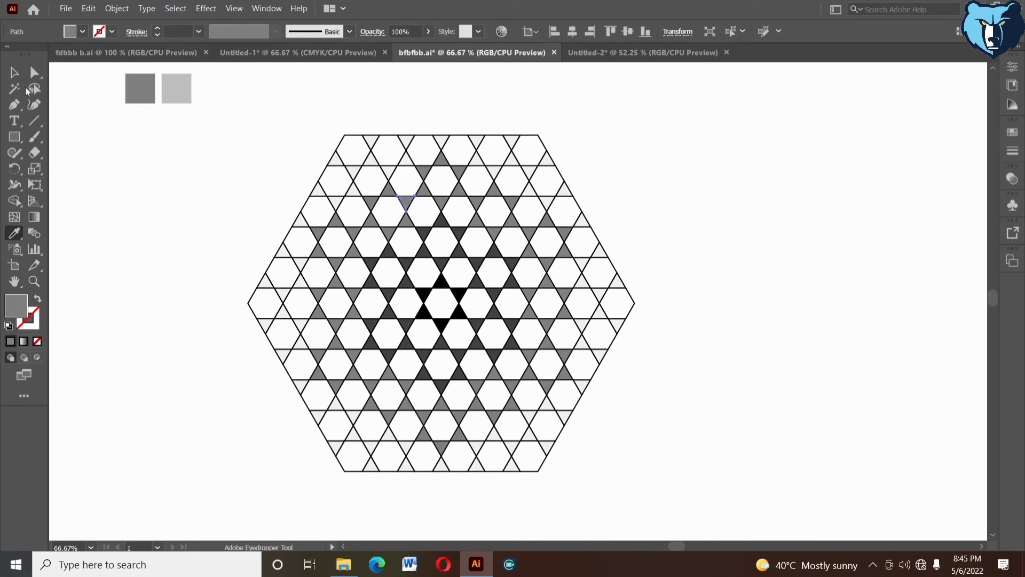
key(v)
click(641, 393)
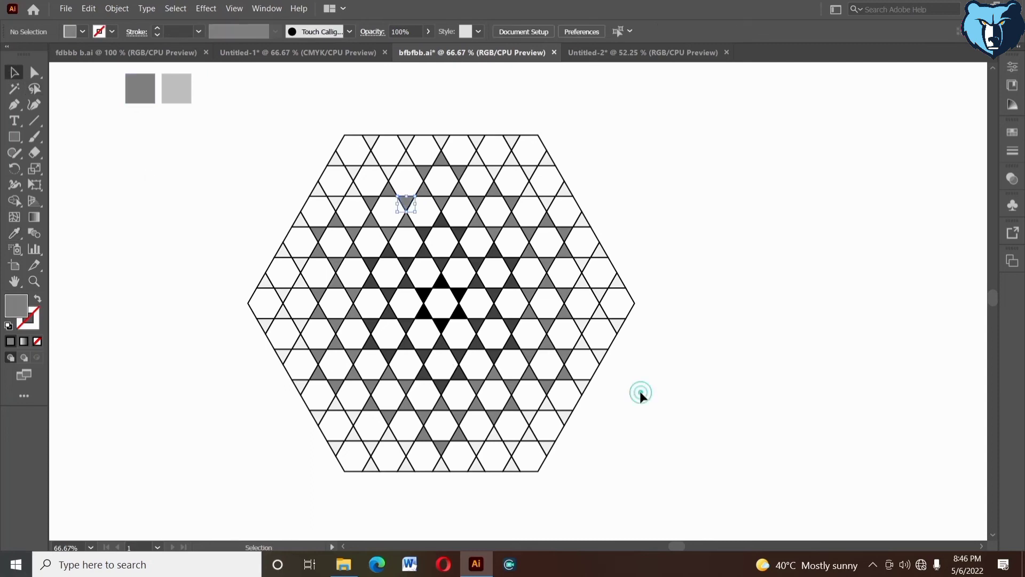
Step: Fill the five small triangles along the hexagon's bottom edge with the light gray sample
click(411, 469)
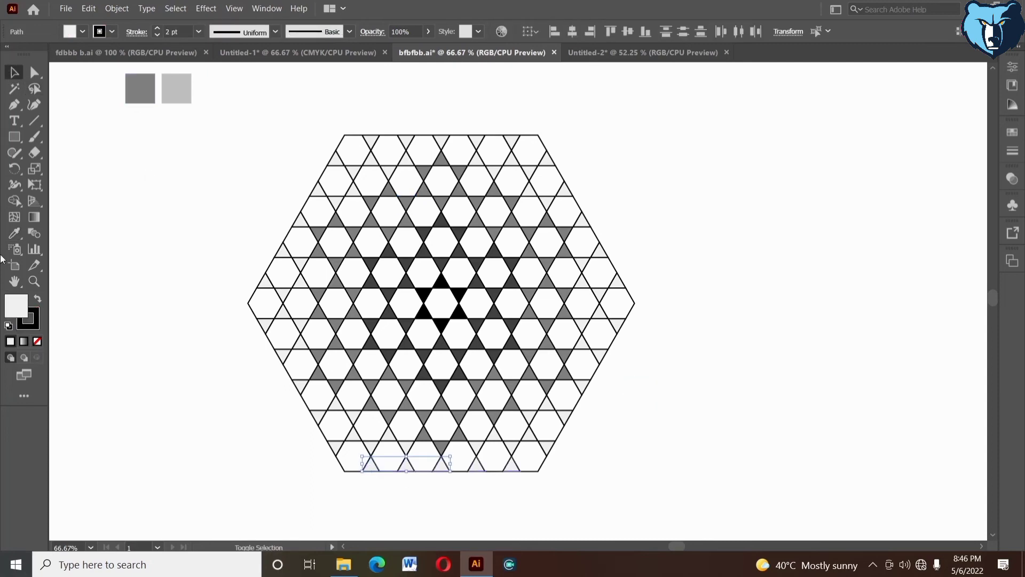
click(14, 233)
click(176, 89)
key(v)
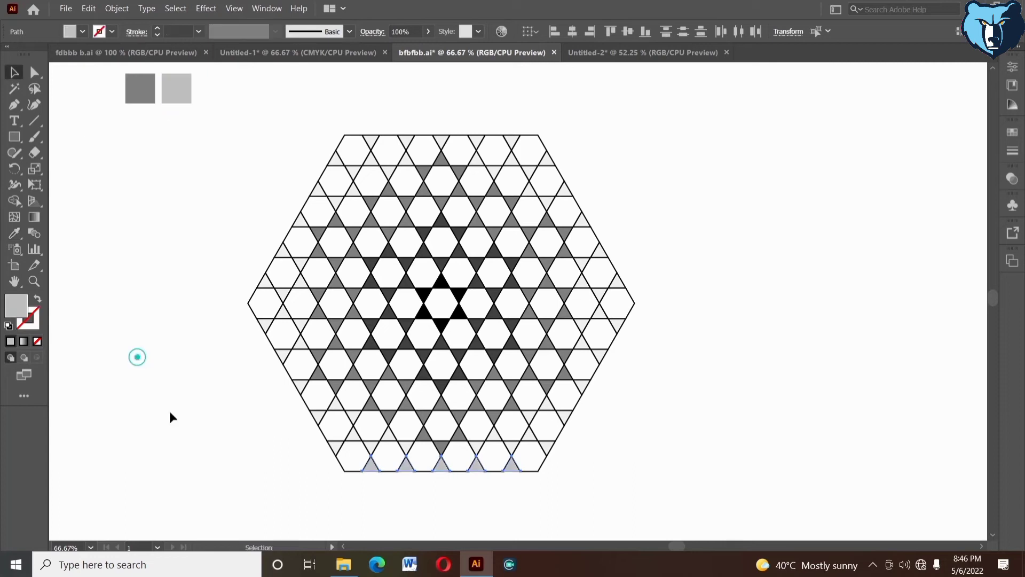
click(334, 447)
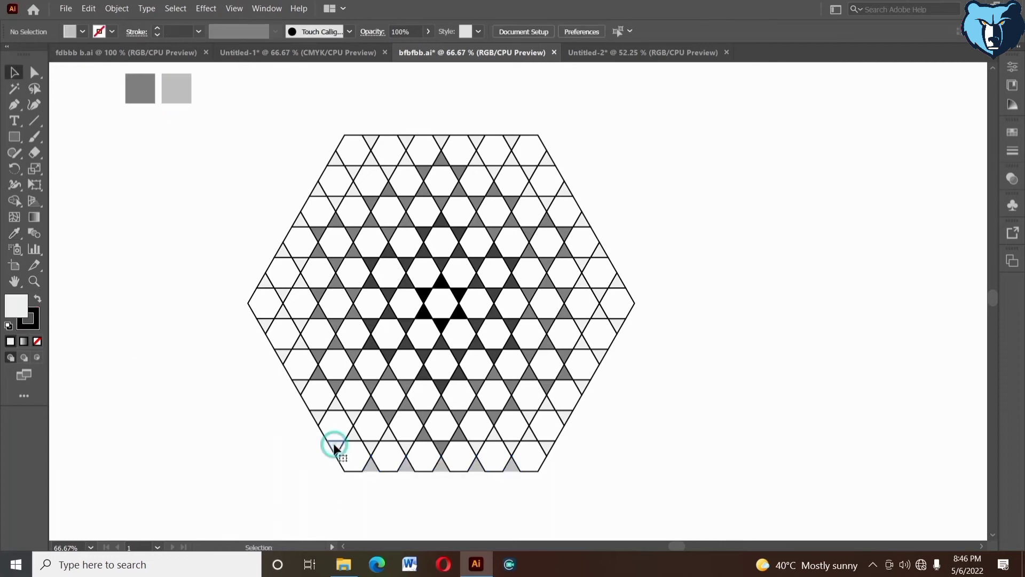
shift+click(279, 352)
shift+click(264, 324)
shift+click(264, 281)
click(204, 285)
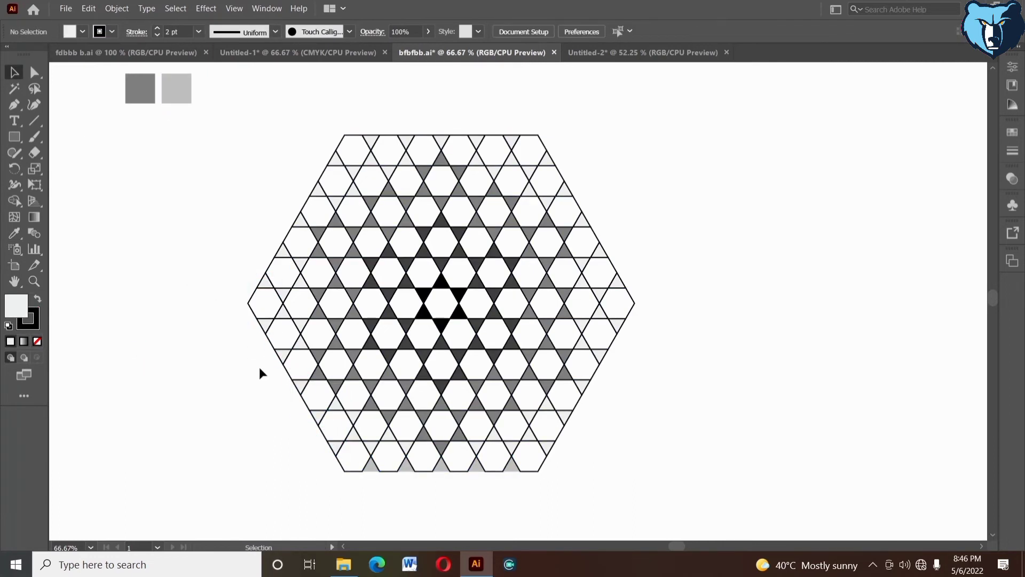
click(331, 448)
shift+click(318, 418)
shift+click(300, 384)
shift+click(286, 358)
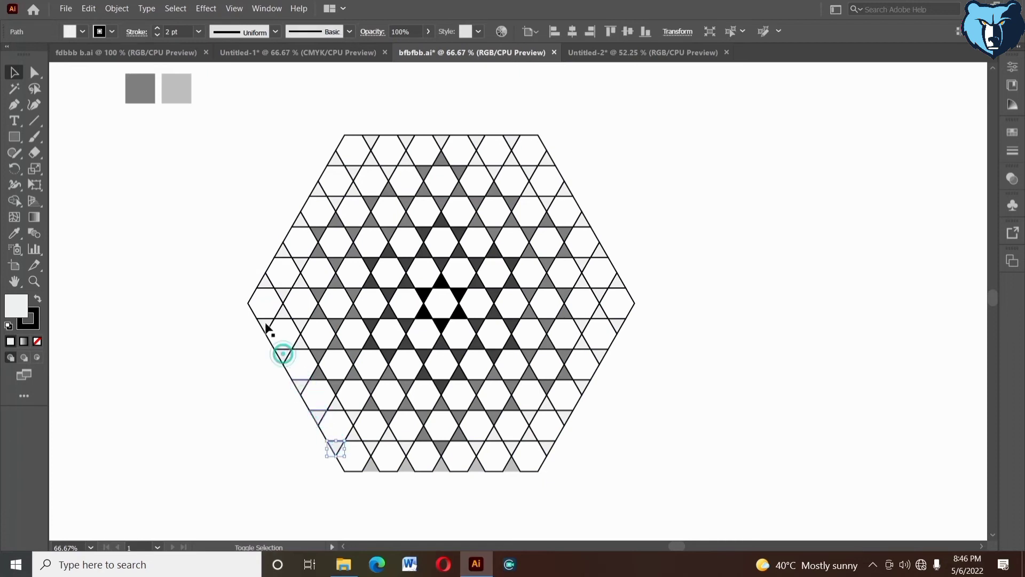
shift+click(266, 325)
shift+click(263, 283)
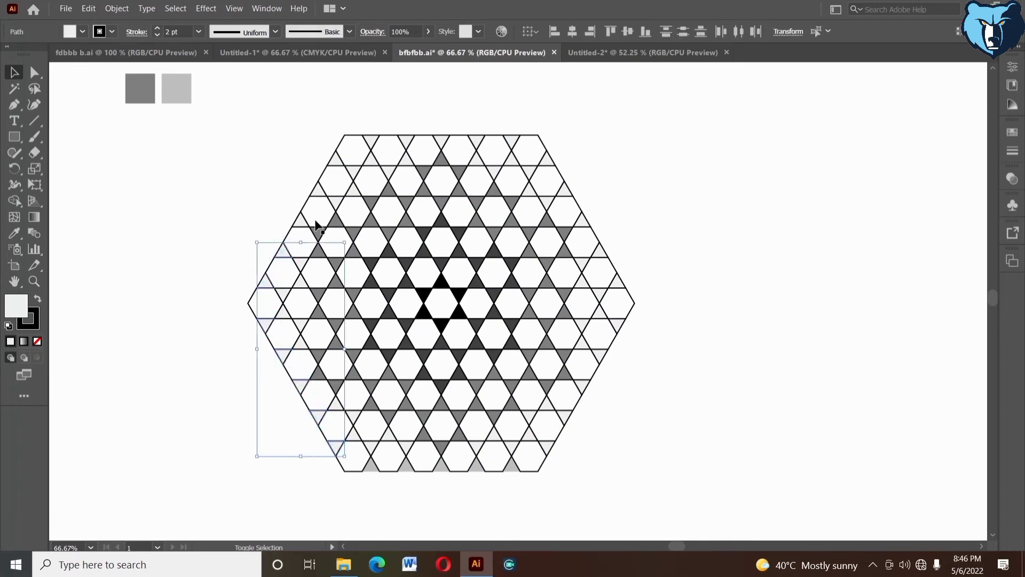
shift+click(321, 192)
shift+click(335, 159)
shift+click(369, 142)
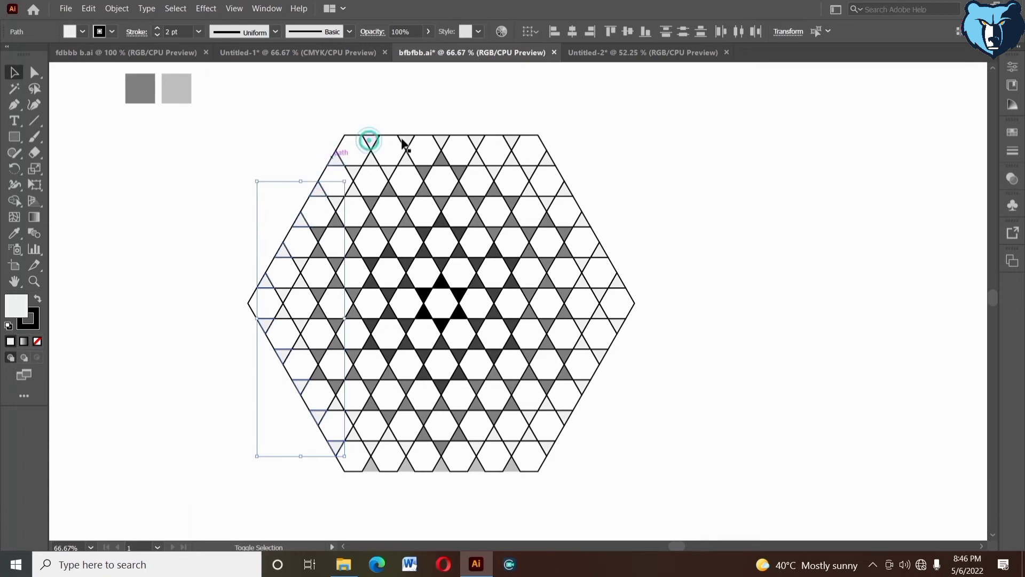
shift+click(475, 142)
shift+click(511, 139)
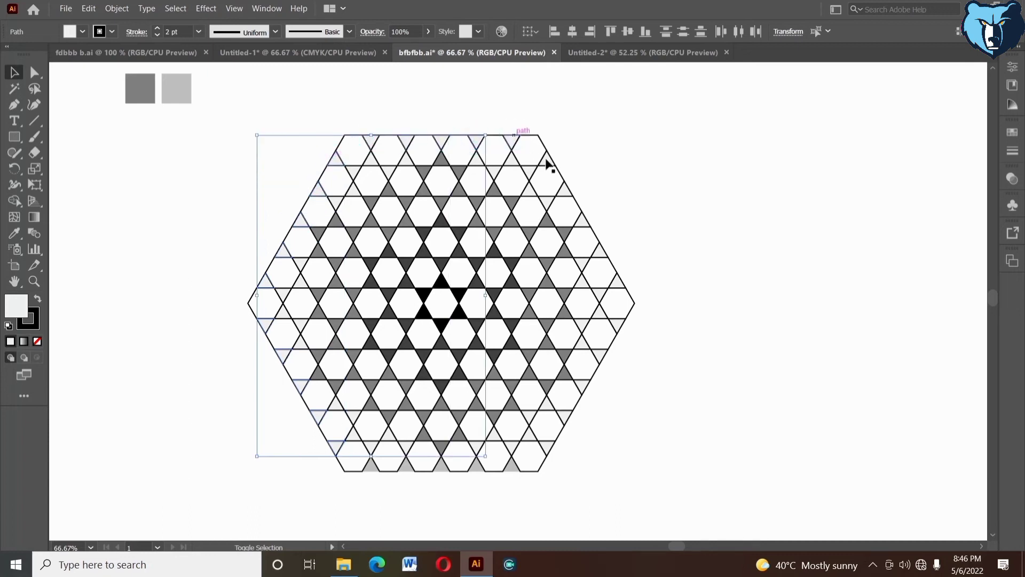
shift+click(546, 159)
shift+click(584, 221)
shift+click(601, 249)
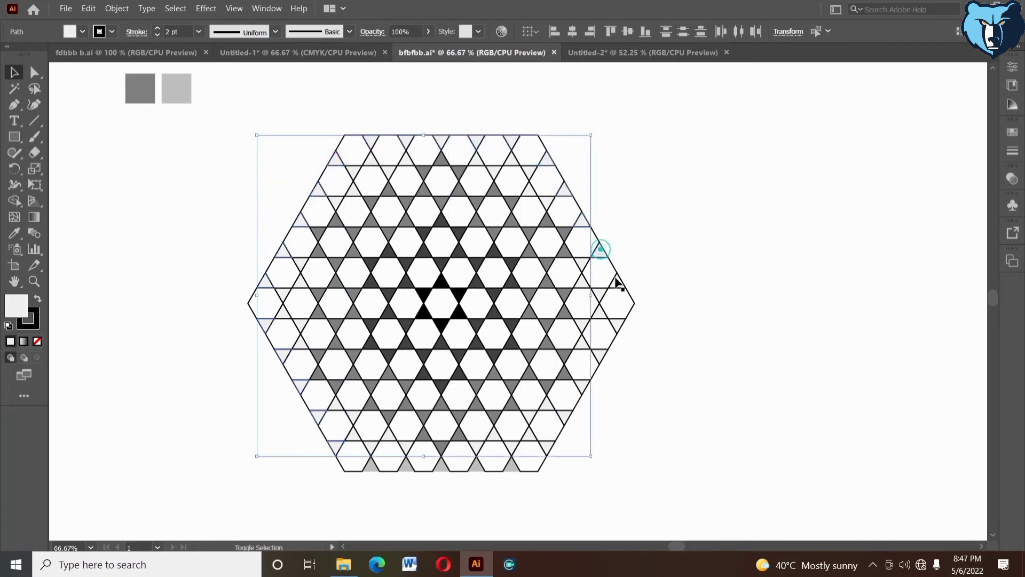
shift+click(619, 321)
shift+click(600, 354)
click(693, 312)
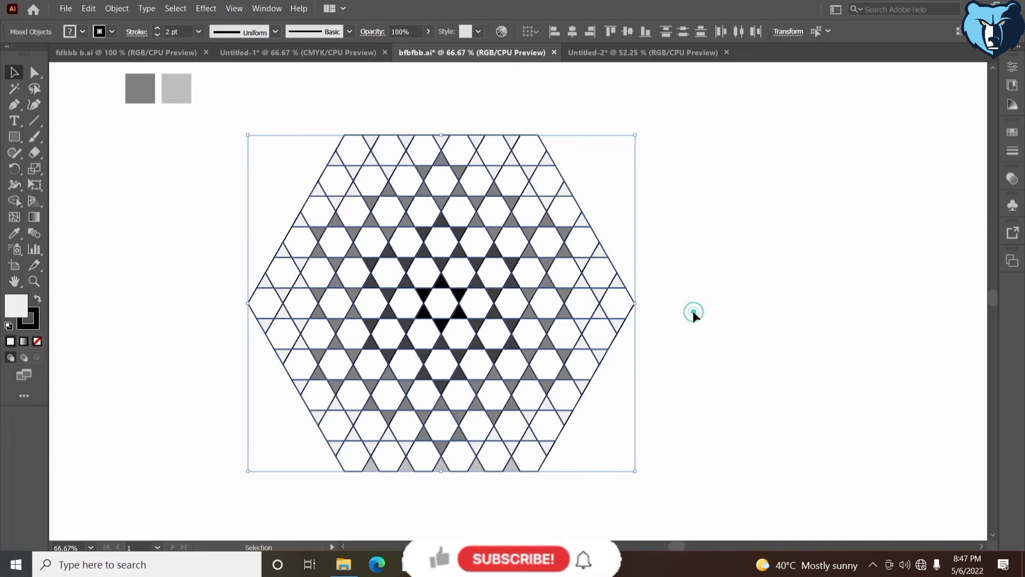
Step: Fill the five triangles along the hexagon's lower-left edge and the lowest one on its upper-left edge with the light gray sample
click(335, 447)
shift+click(299, 383)
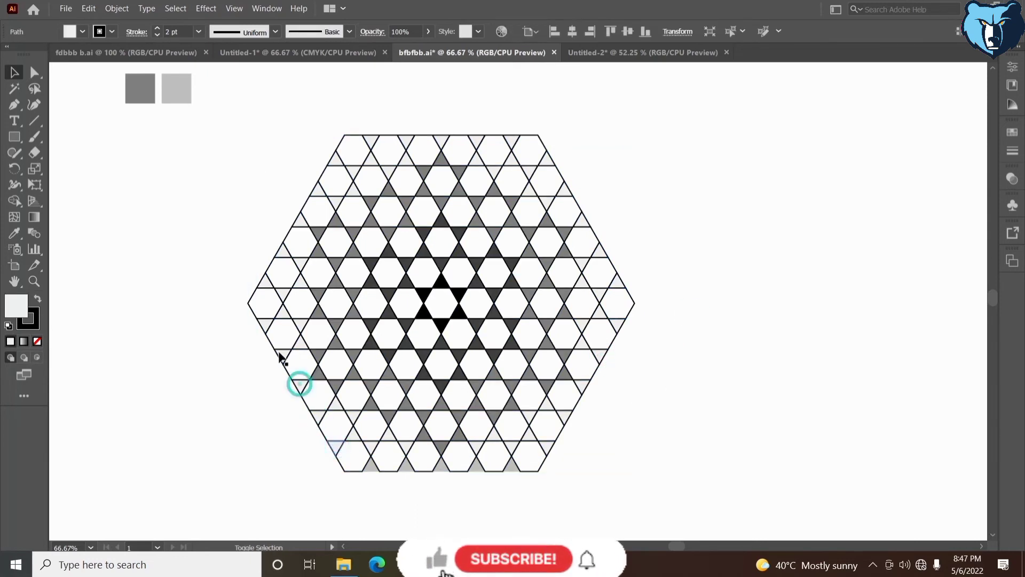
shift+click(264, 283)
key(i)
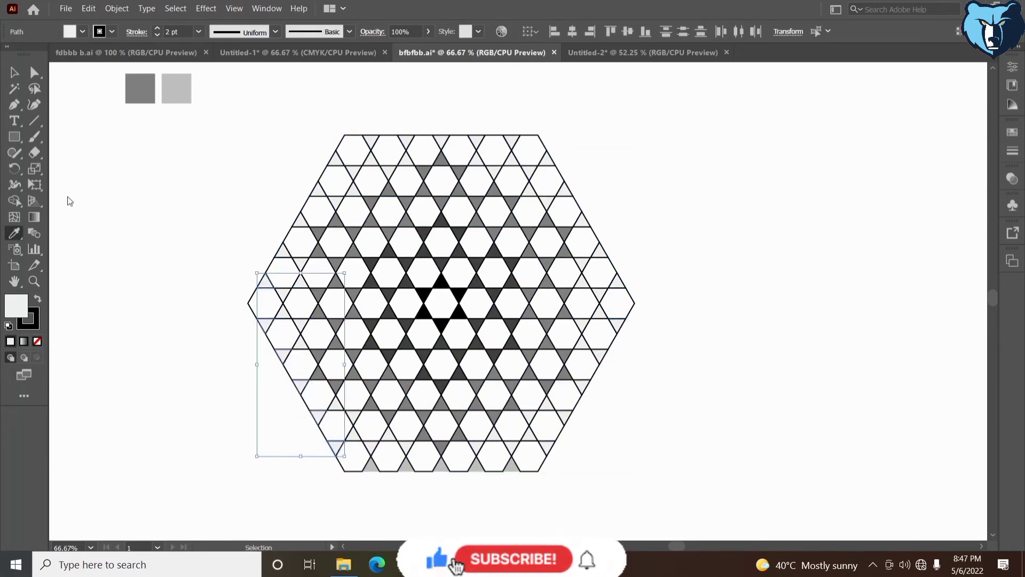
click(181, 86)
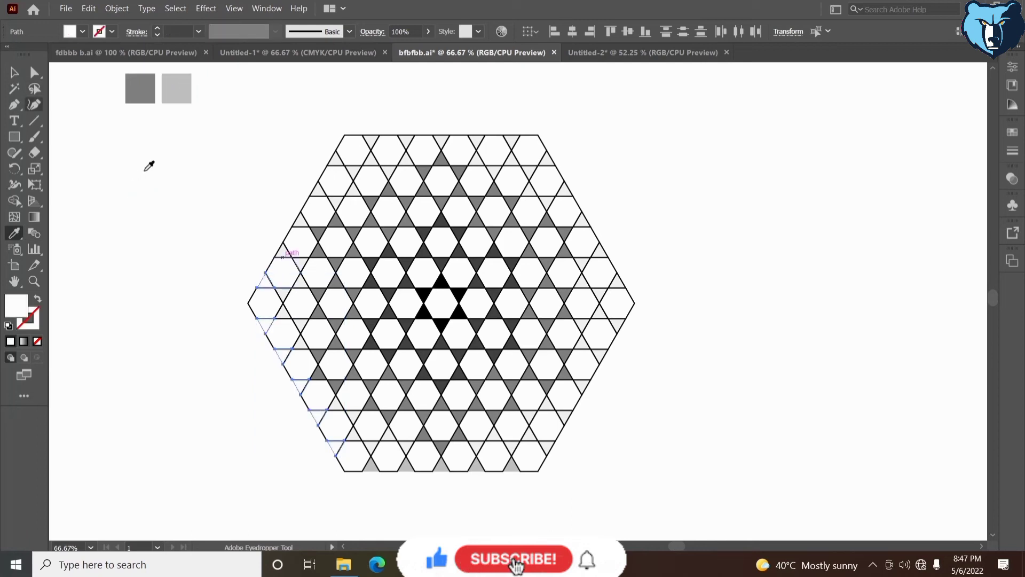
click(176, 87)
key(v)
click(138, 286)
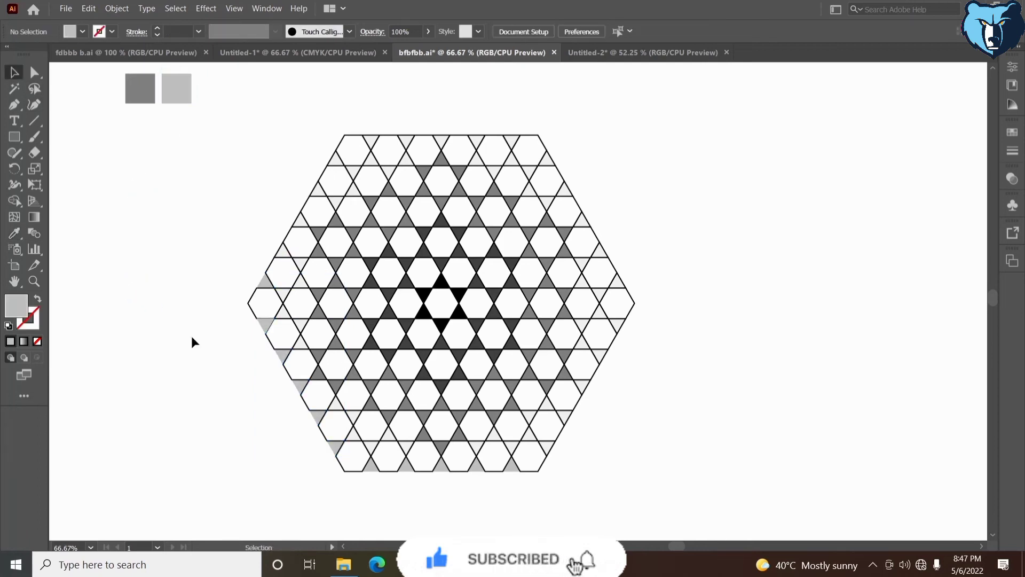
Step: Fill the four remaining triangles along the hexagon's upper-left edge and the five along its top edge with the light gray sample
shift+click(283, 250)
shift+click(300, 222)
shift+click(317, 190)
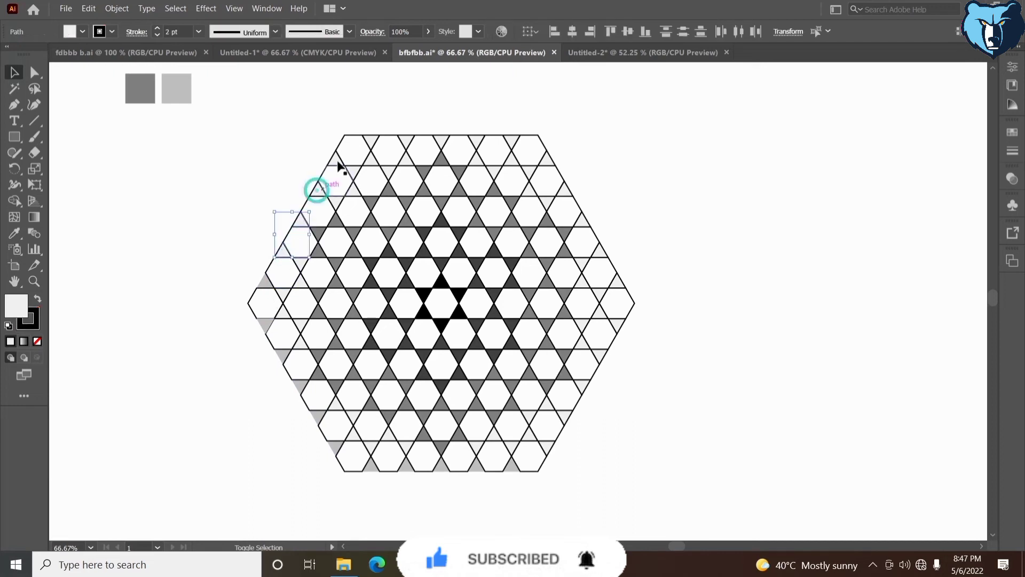
shift+click(336, 160)
shift+click(370, 141)
shift+click(405, 140)
shift+click(441, 140)
shift+click(477, 137)
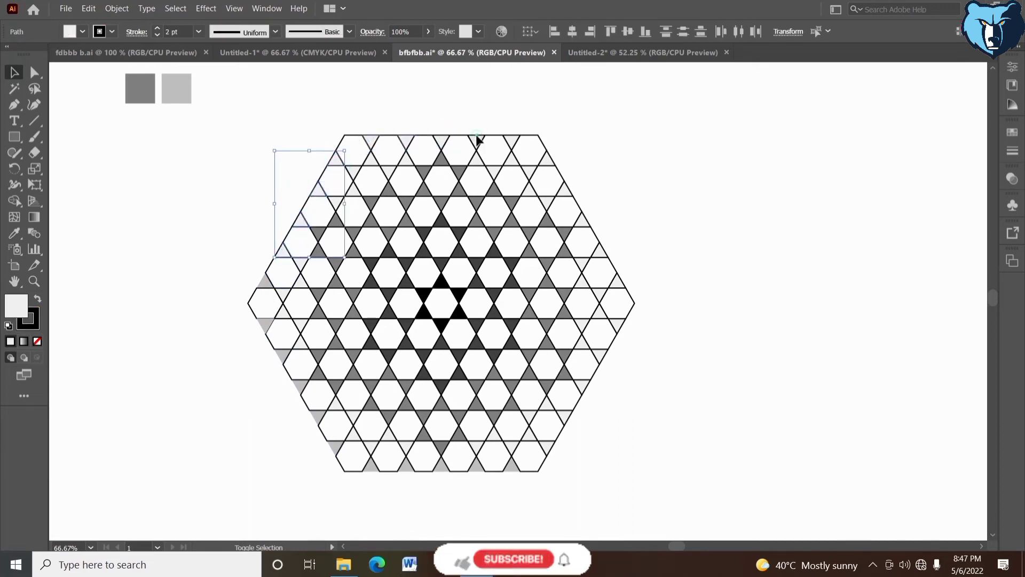
shift+click(512, 139)
click(15, 232)
click(180, 85)
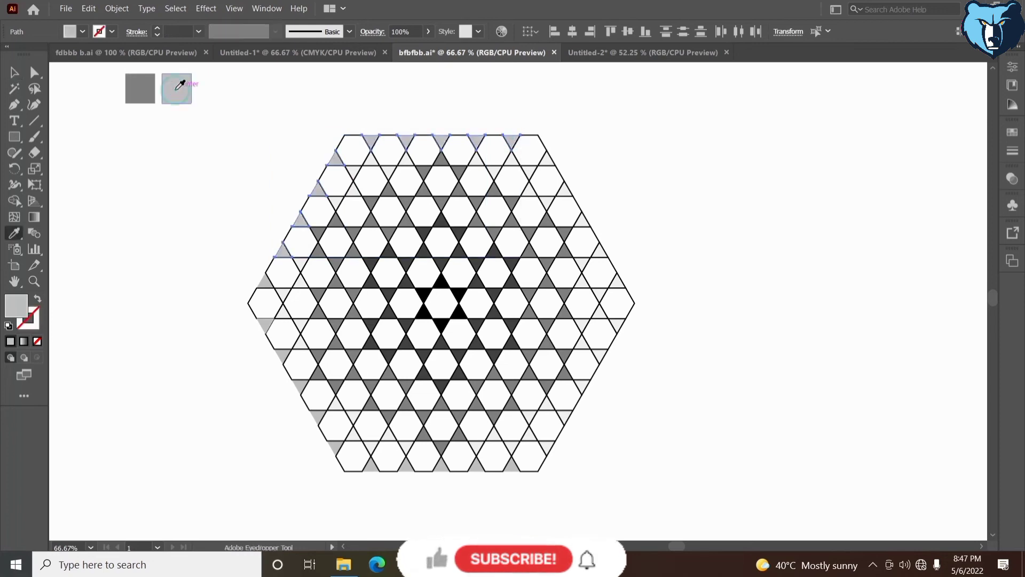
click(15, 73)
click(142, 327)
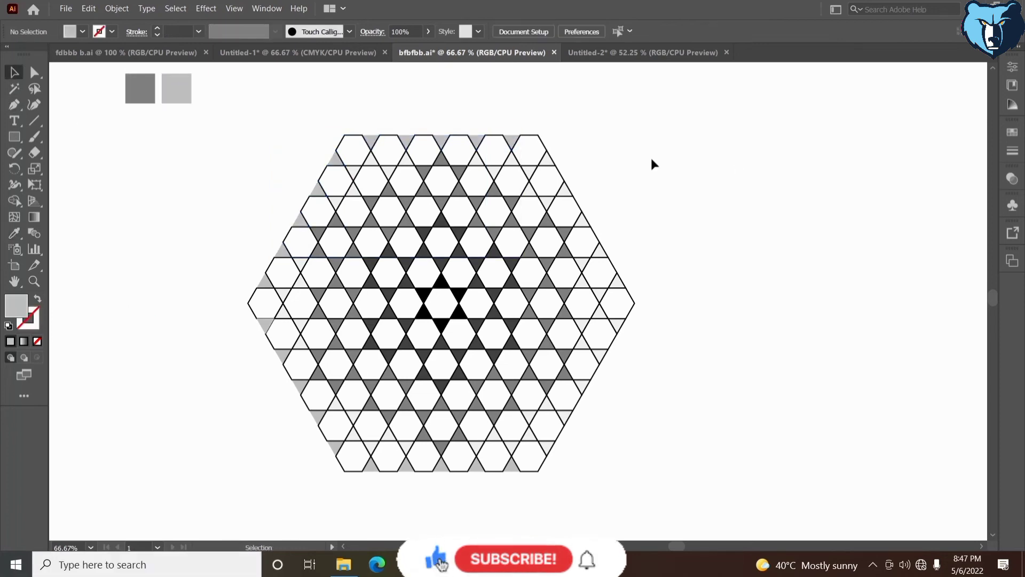
Step: Fill the five triangles along the hexagon's upper-right edge and the highest one on its lower-right edge with the light gray sample
shift+click(549, 161)
shift+click(566, 190)
shift+click(582, 220)
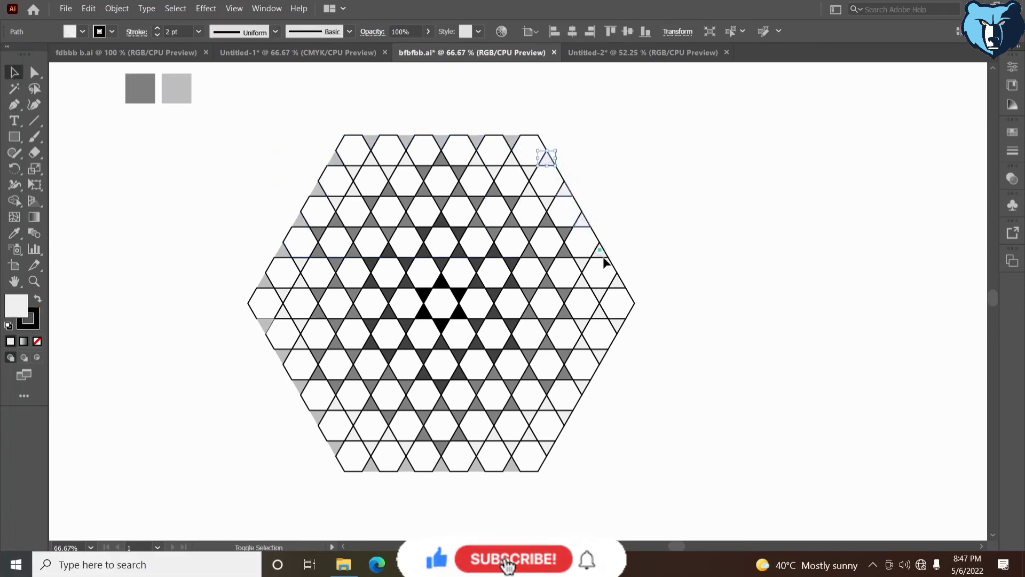
shift+click(615, 285)
shift+click(616, 319)
click(14, 233)
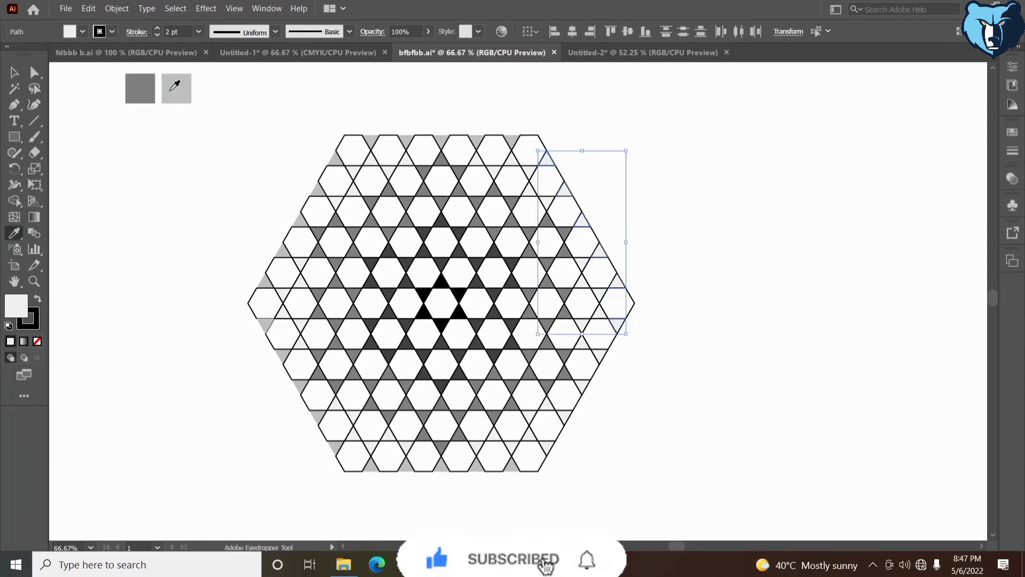
click(177, 88)
click(14, 72)
click(111, 239)
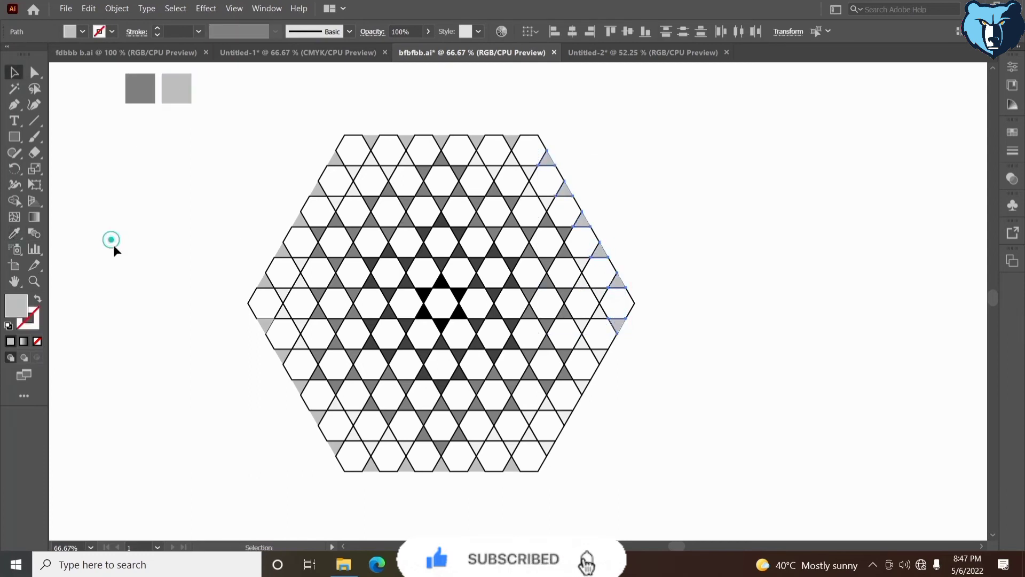
Step: Fill the four remaining triangles along the hexagon's lower-right edge with the light gray sample
click(599, 354)
shift+click(580, 386)
shift+click(565, 413)
shift+click(547, 447)
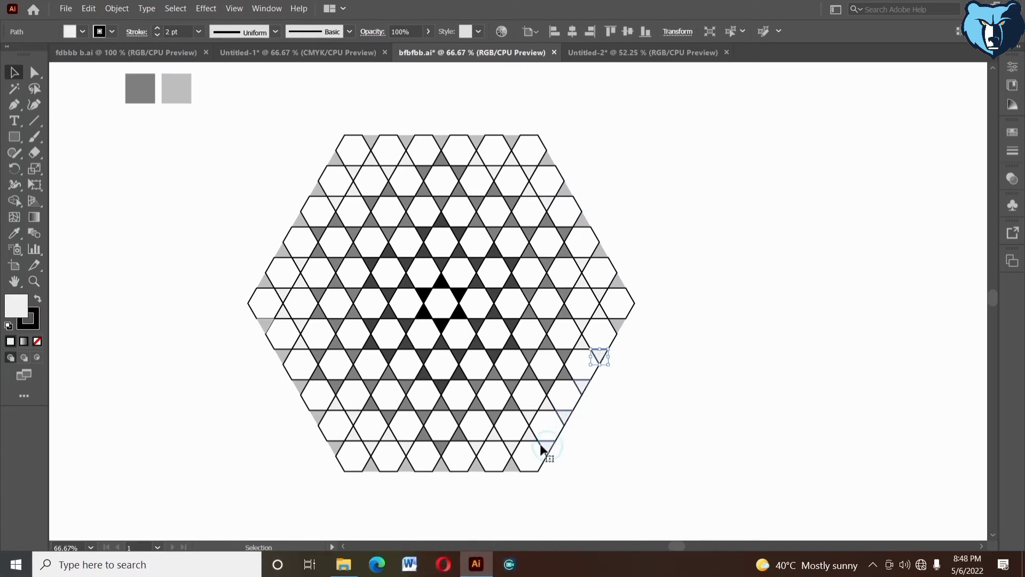
click(14, 232)
click(176, 88)
key(v)
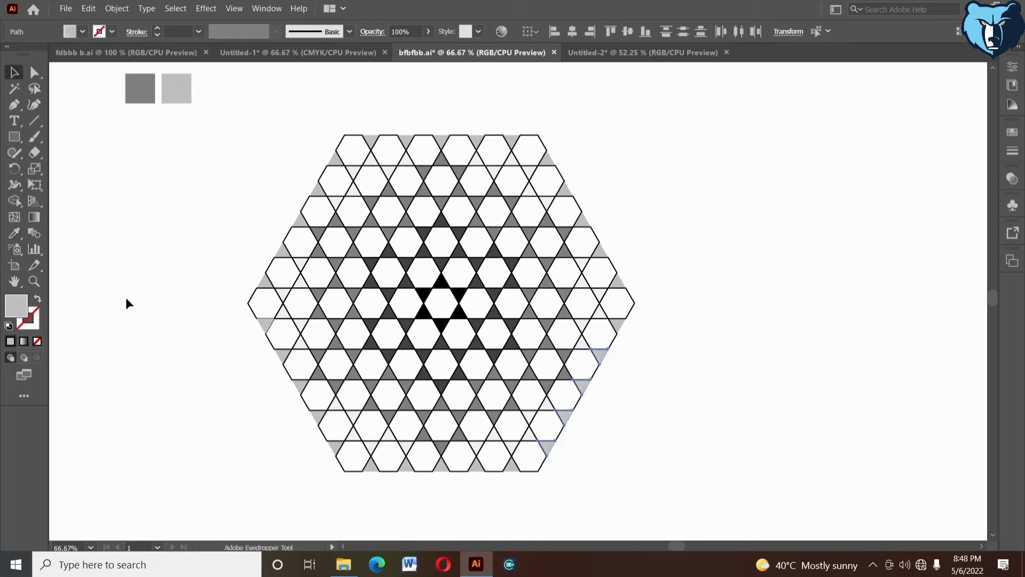
click(133, 313)
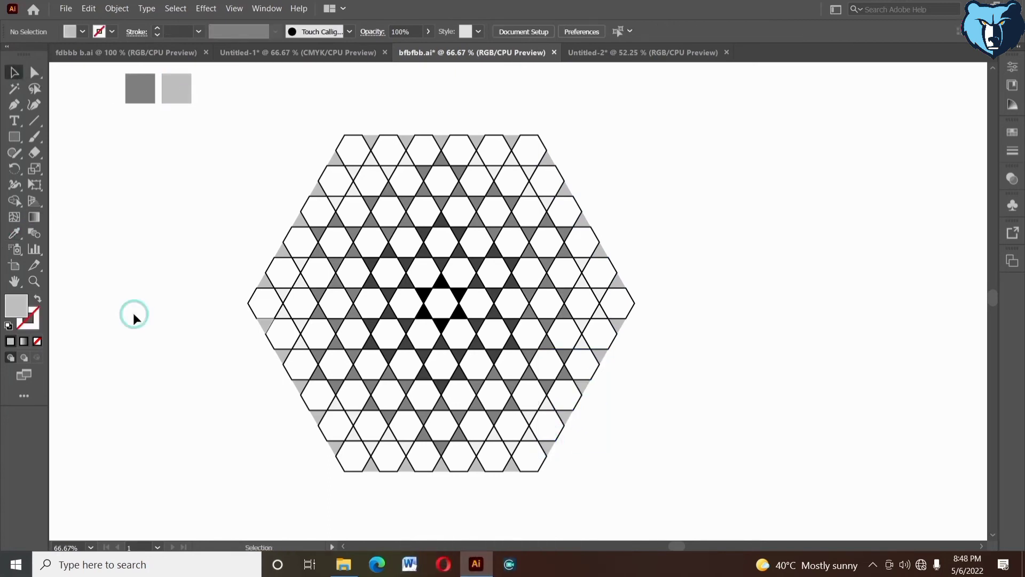
Step: Fill the four white downward-pointing triangles directly above the bottom-edge triangles with the light gray sample
shift+click(369, 446)
shift+click(477, 446)
shift+click(509, 447)
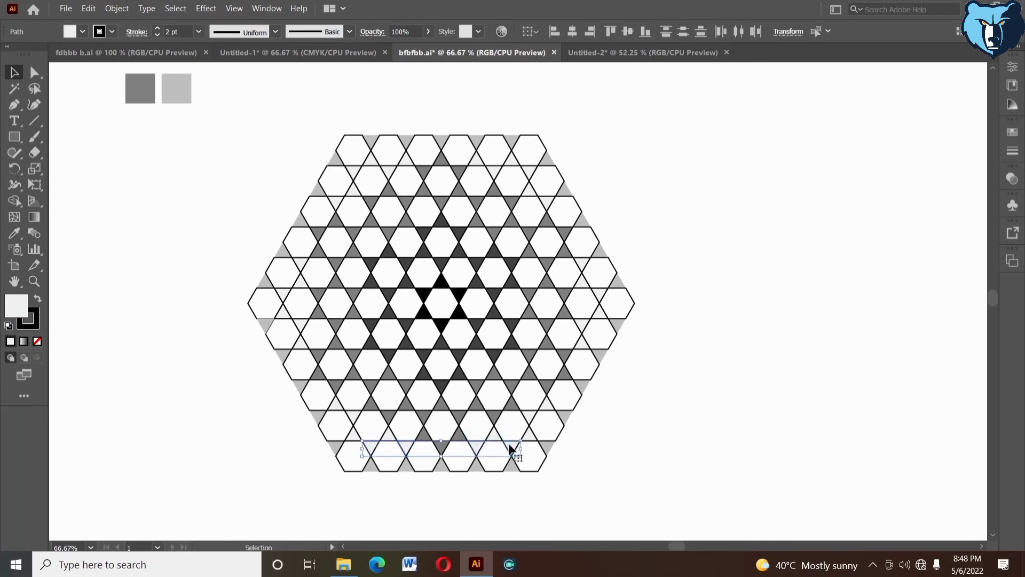
click(20, 236)
click(176, 88)
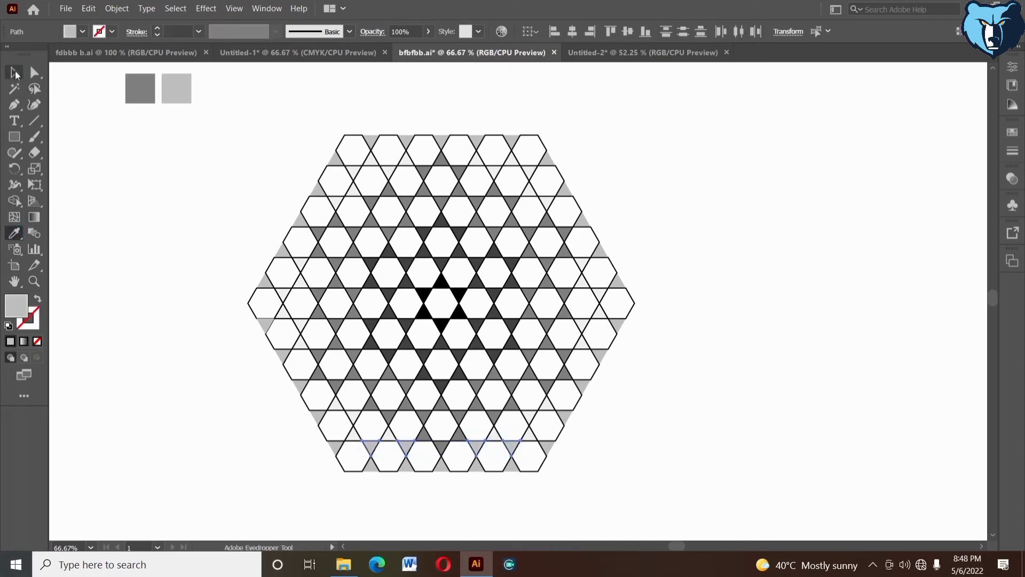
key(v)
click(152, 317)
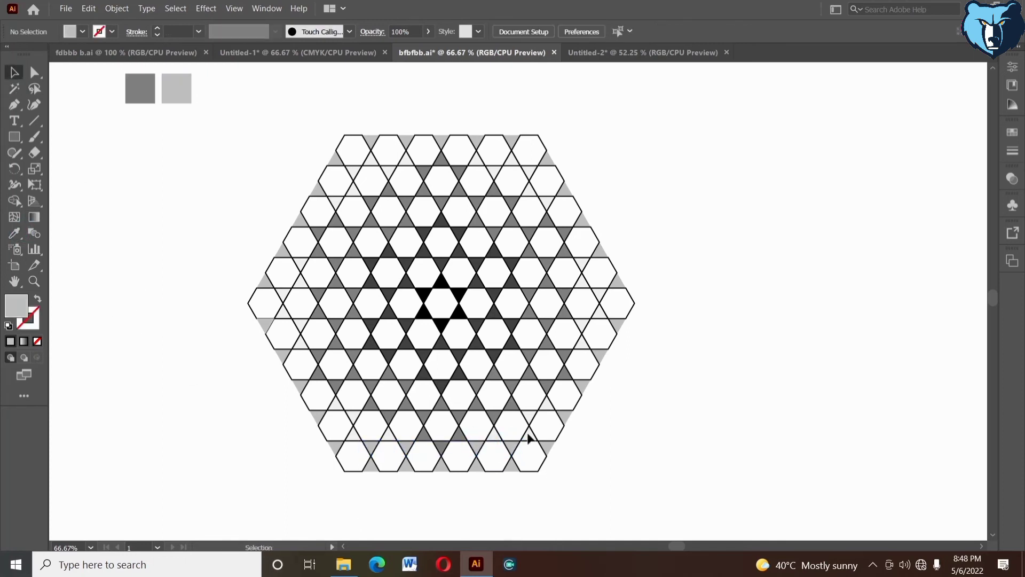
Step: Fill the white triangles in the second row from the hexagon's bottom, plus one just above its left end, with the light gray sample
click(529, 421)
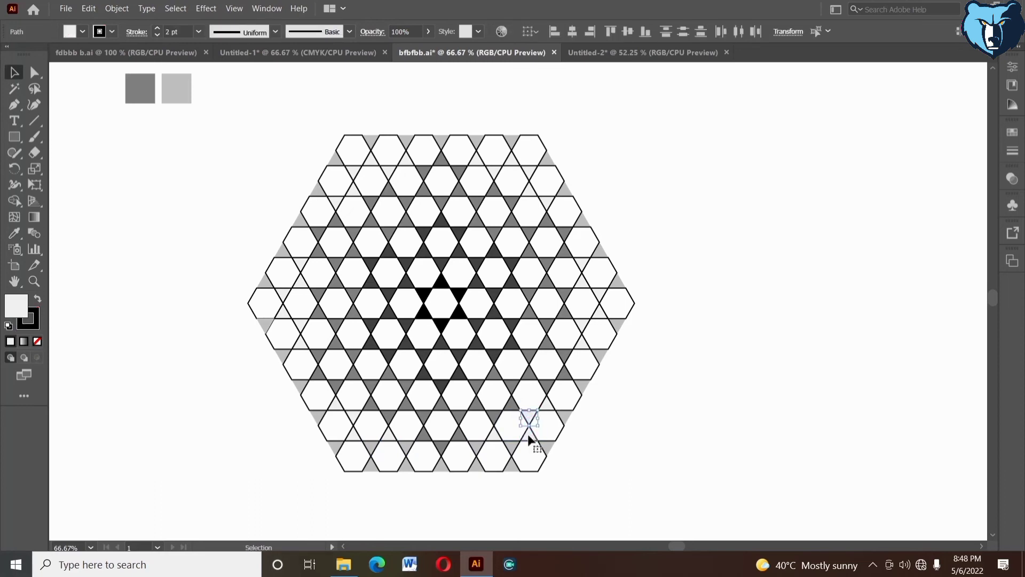
shift+click(389, 434)
shift+click(353, 417)
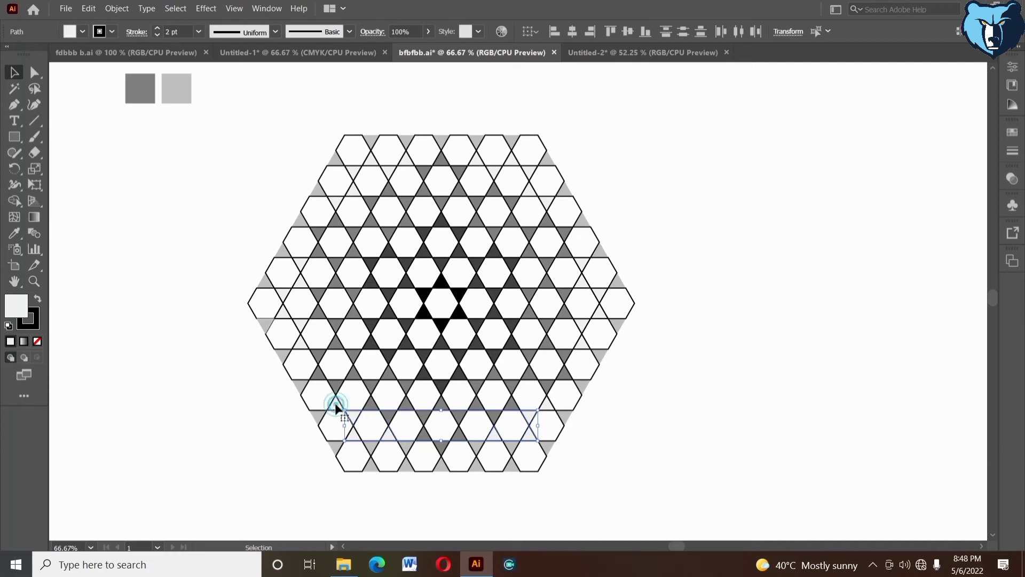
click(16, 233)
click(176, 88)
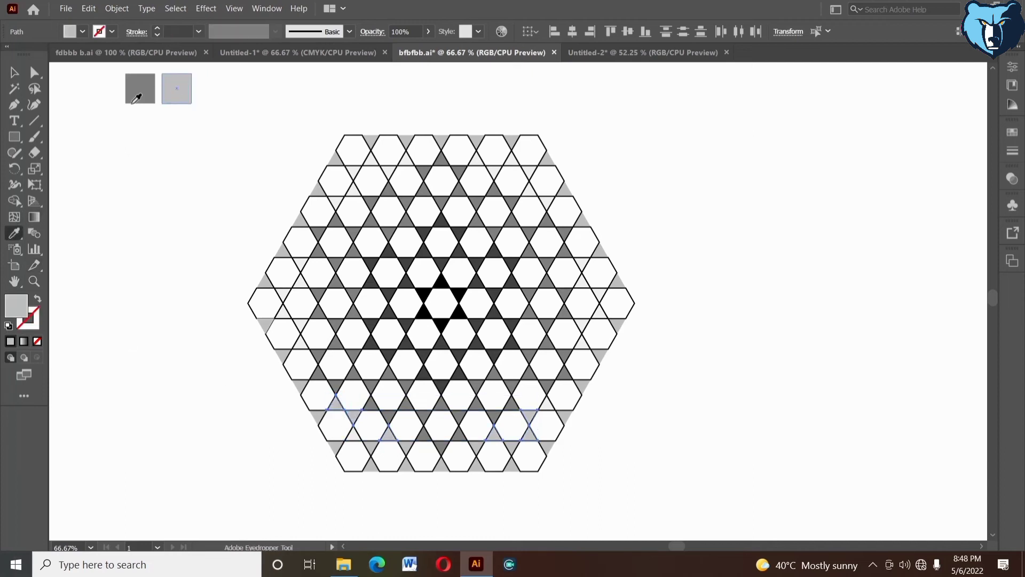
key(v)
click(123, 287)
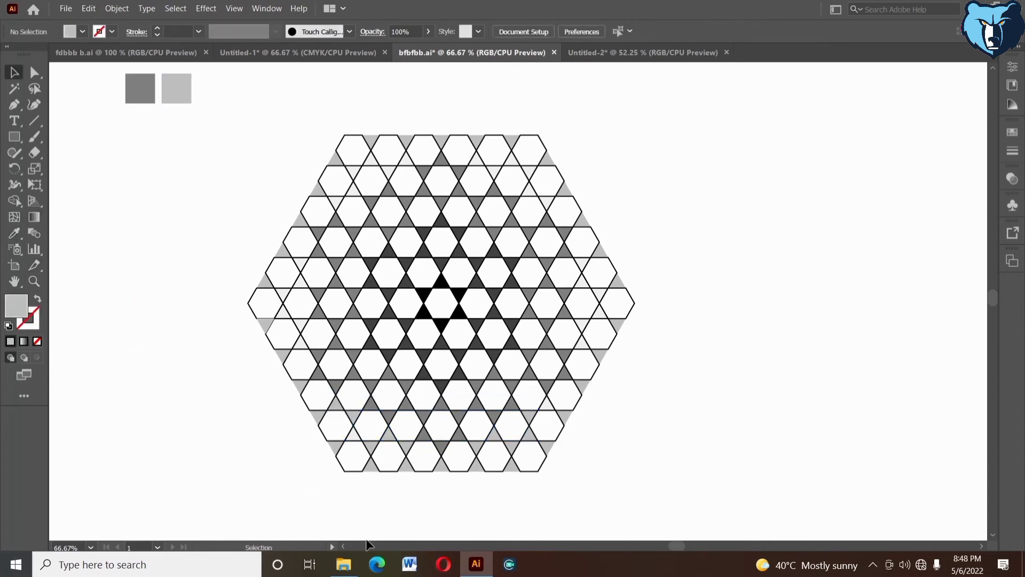
Step: Fill the white triangles just inside the hexagon's right corner with the light gray sample
click(581, 336)
shift+click(600, 300)
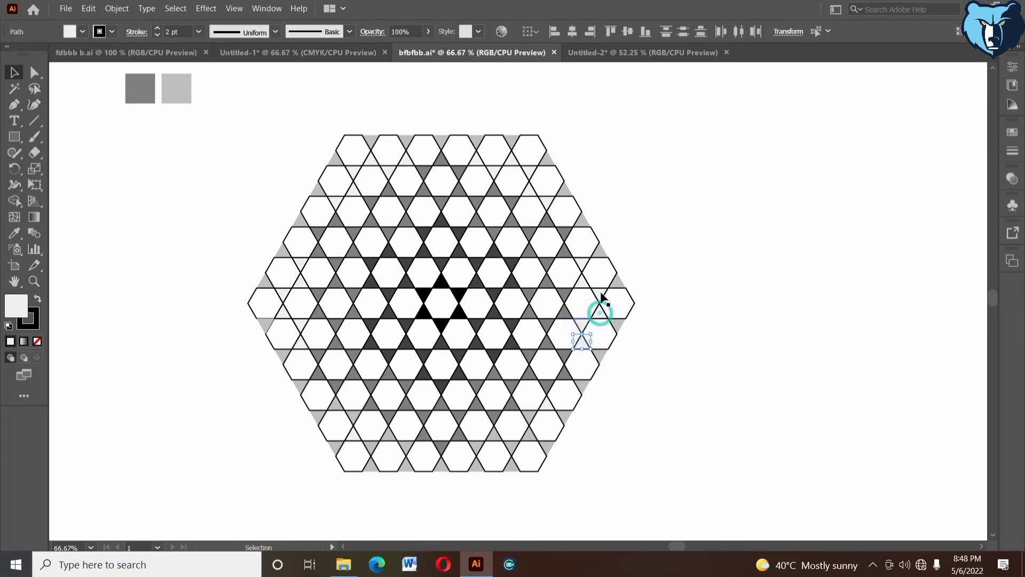
shift+click(582, 265)
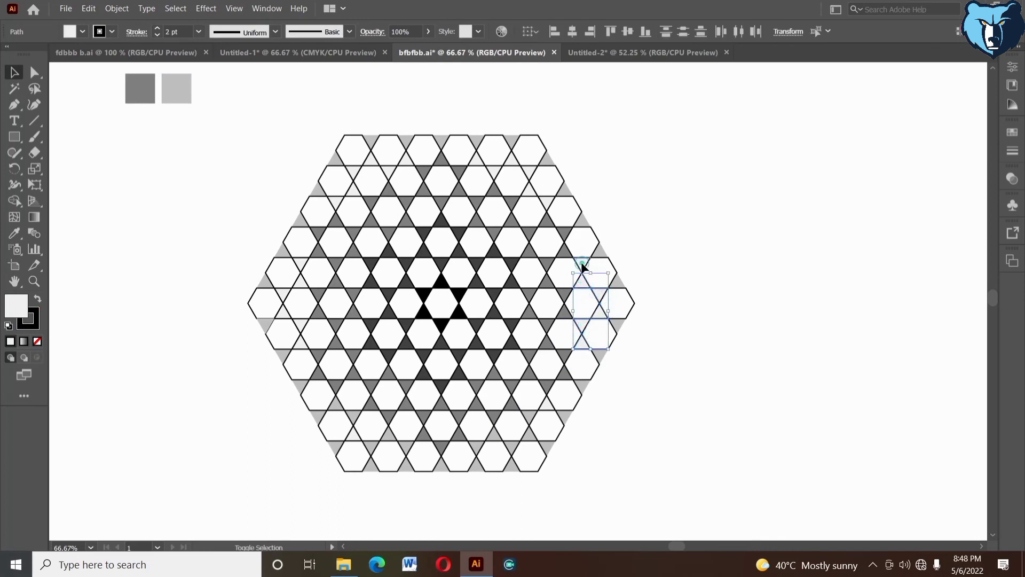
shift+click(582, 265)
click(15, 235)
click(176, 89)
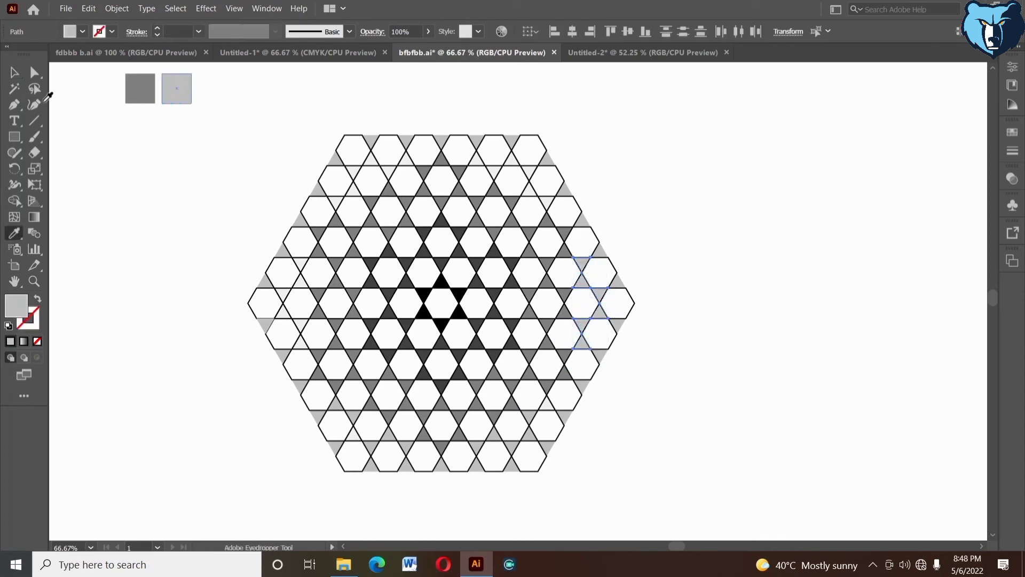
click(14, 72)
click(178, 342)
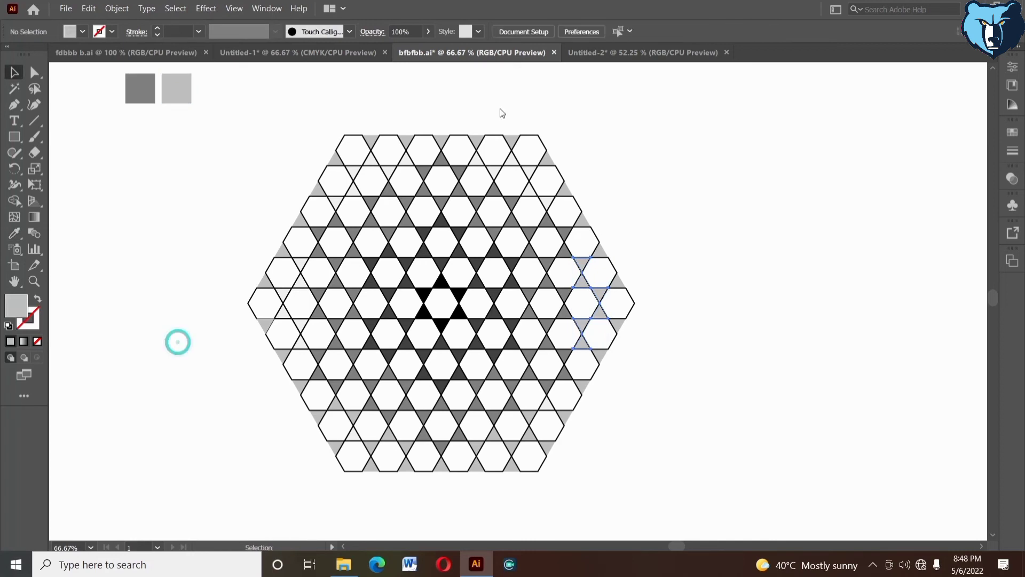
Step: Fill the white triangles just inside the hexagon's upper-right corner with the light gray sample
drag(638, 194, 558, 201)
shift+click(546, 201)
shift+click(546, 203)
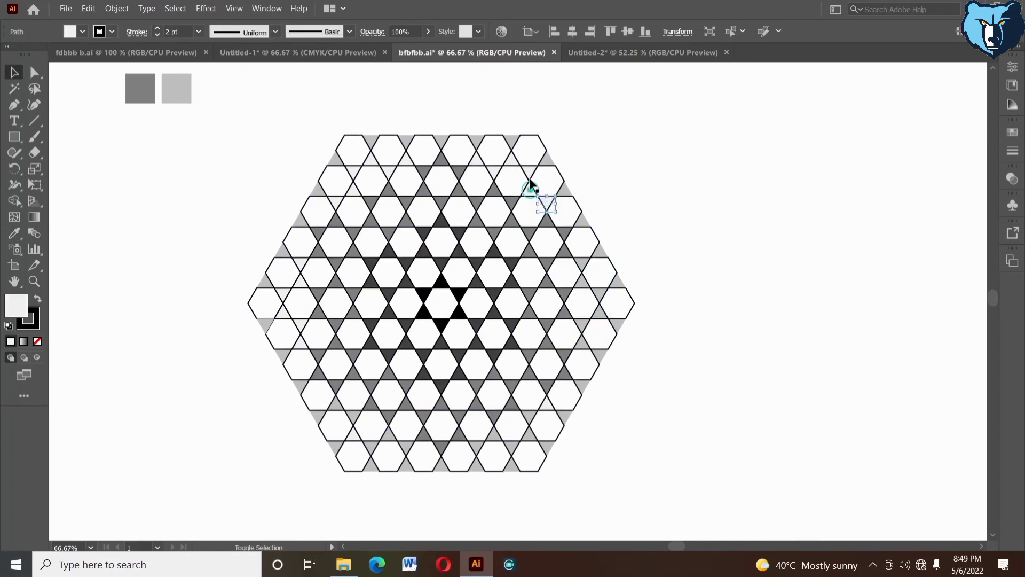
shift+click(529, 188)
shift+click(529, 172)
shift+click(492, 168)
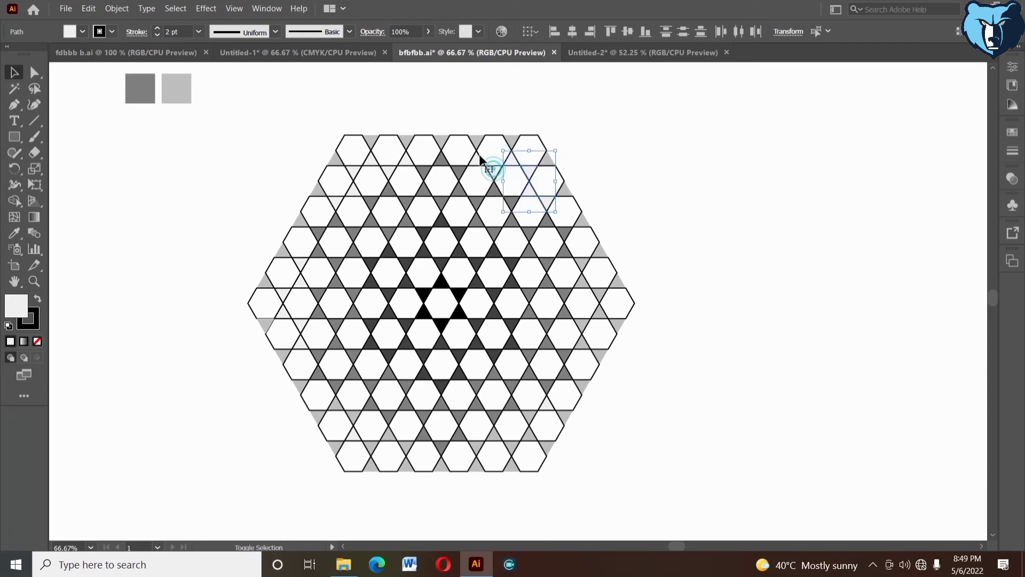
shift+click(478, 159)
click(176, 88)
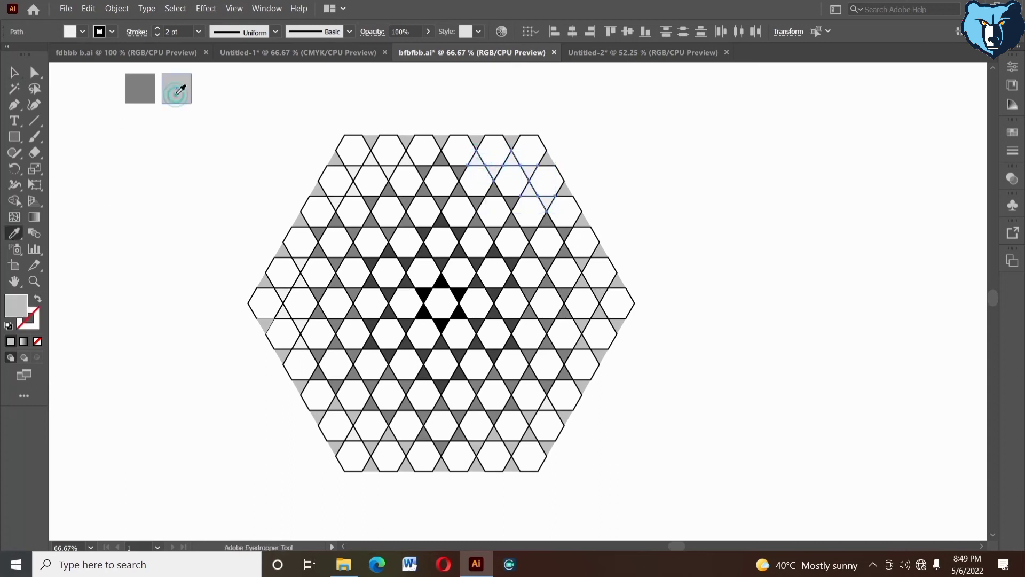
click(14, 72)
click(118, 205)
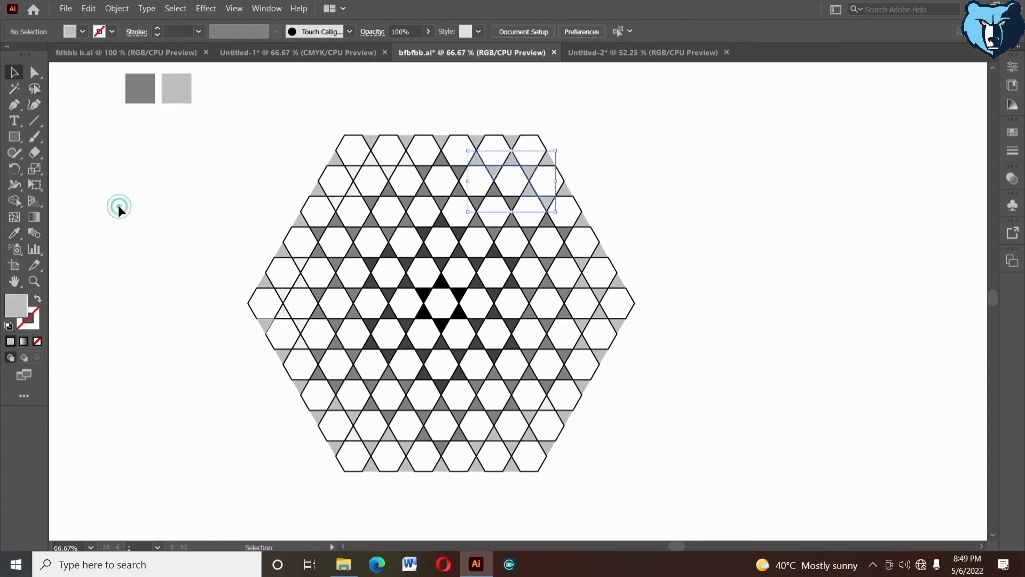
click(405, 159)
shift+click(387, 168)
shift+click(369, 159)
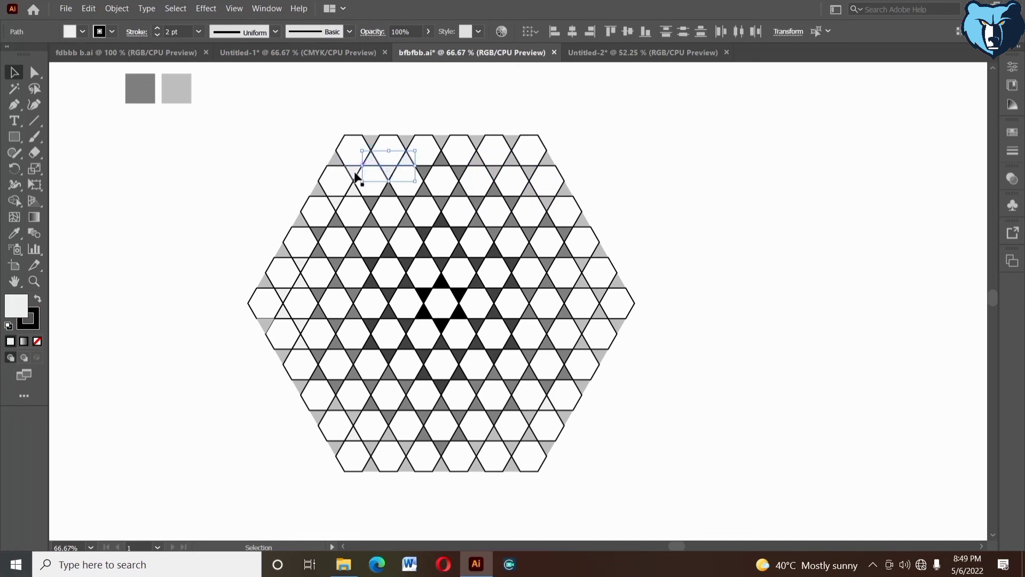
shift+click(355, 171)
click(196, 199)
Step: Fill the white triangles just inside the hexagon's upper-left corner with the light gray sample
click(406, 160)
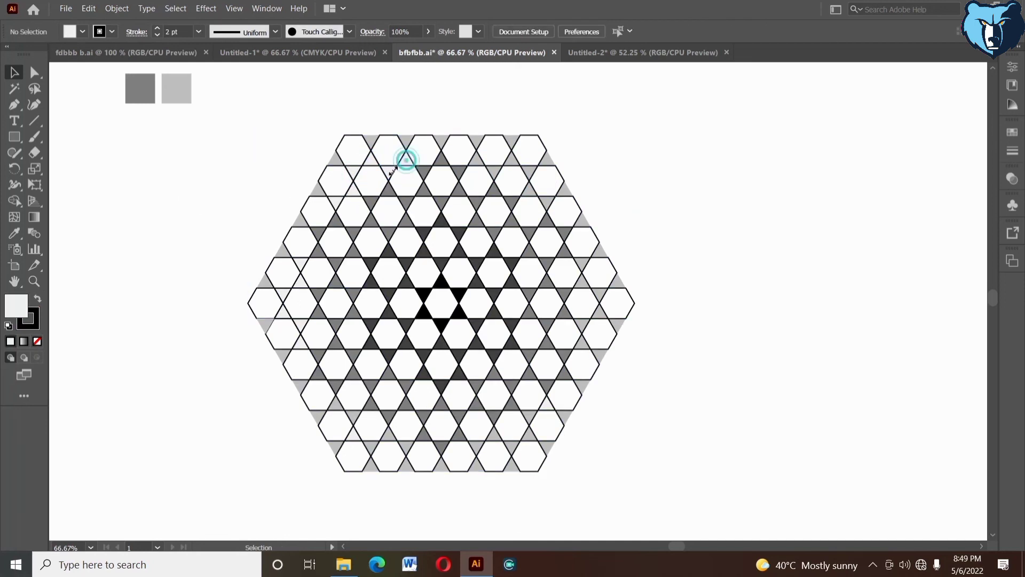
shift+click(388, 170)
shift+click(371, 159)
shift+click(354, 168)
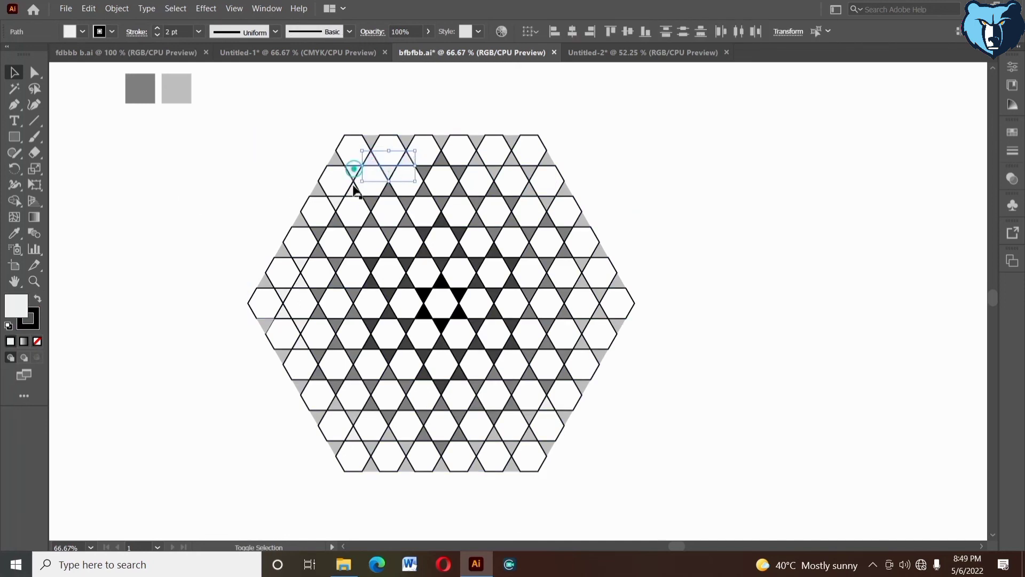
shift+click(353, 188)
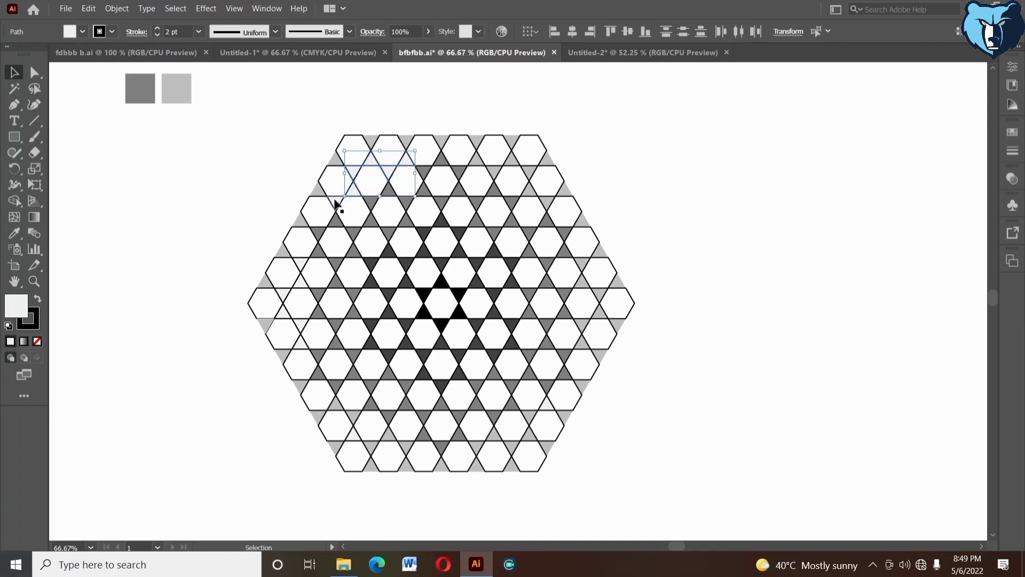
click(14, 233)
click(176, 88)
key(v)
click(132, 239)
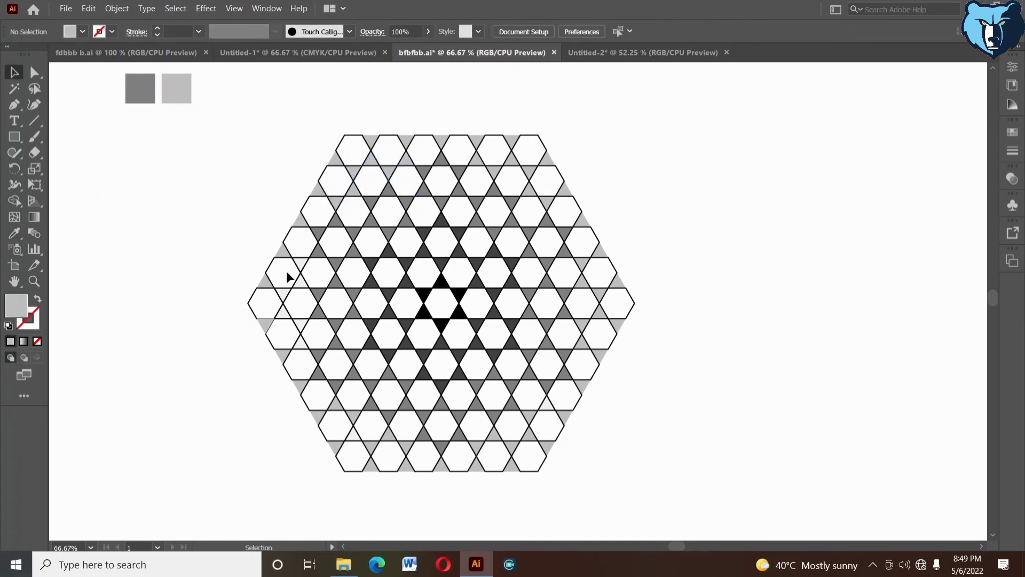
Step: Fill the white triangles just inside the hexagon's left corner with the light gray sample
click(299, 276)
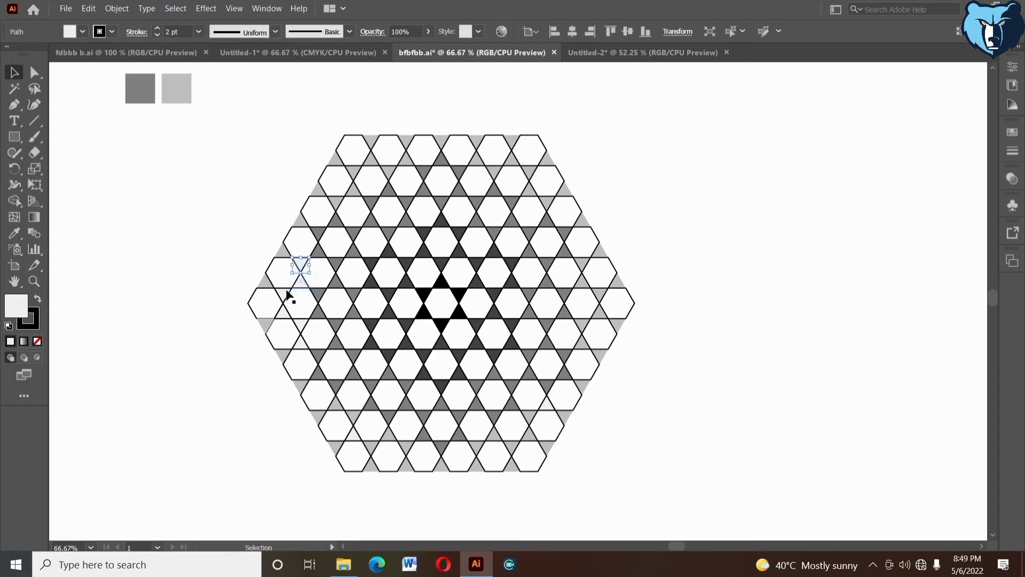
shift+click(286, 289)
shift+click(284, 309)
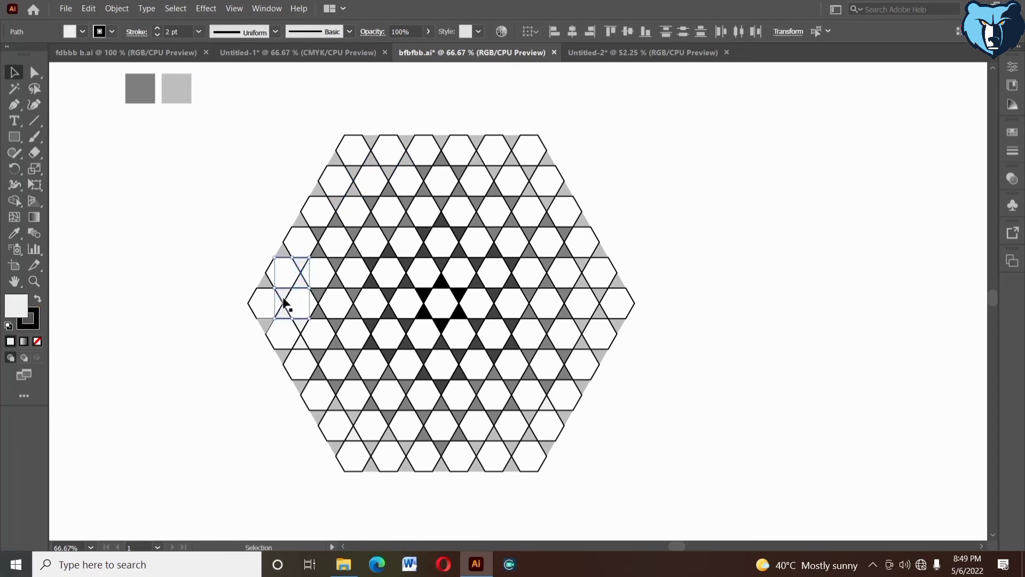
shift+click(299, 339)
click(14, 234)
click(177, 99)
click(15, 72)
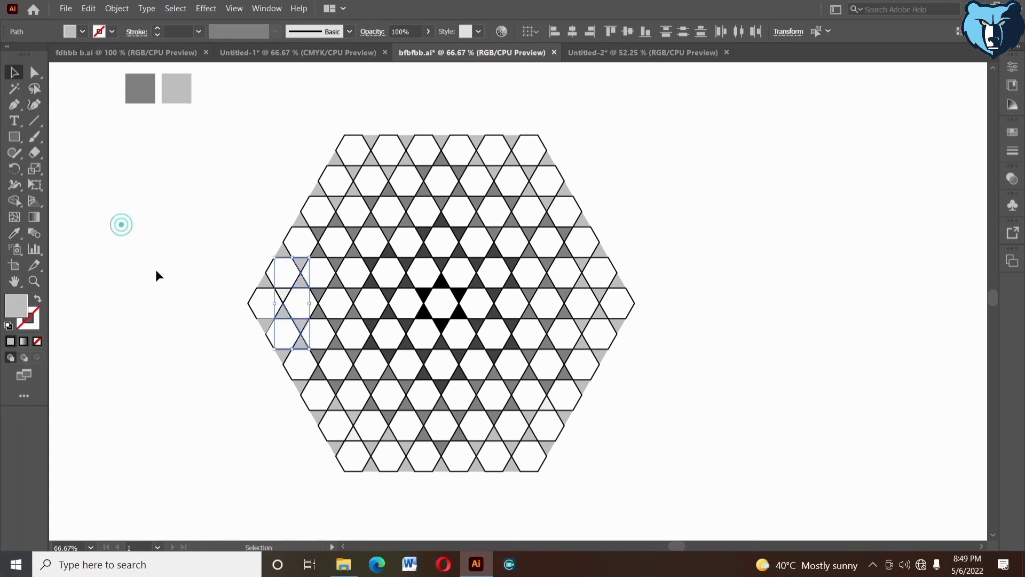
click(283, 293)
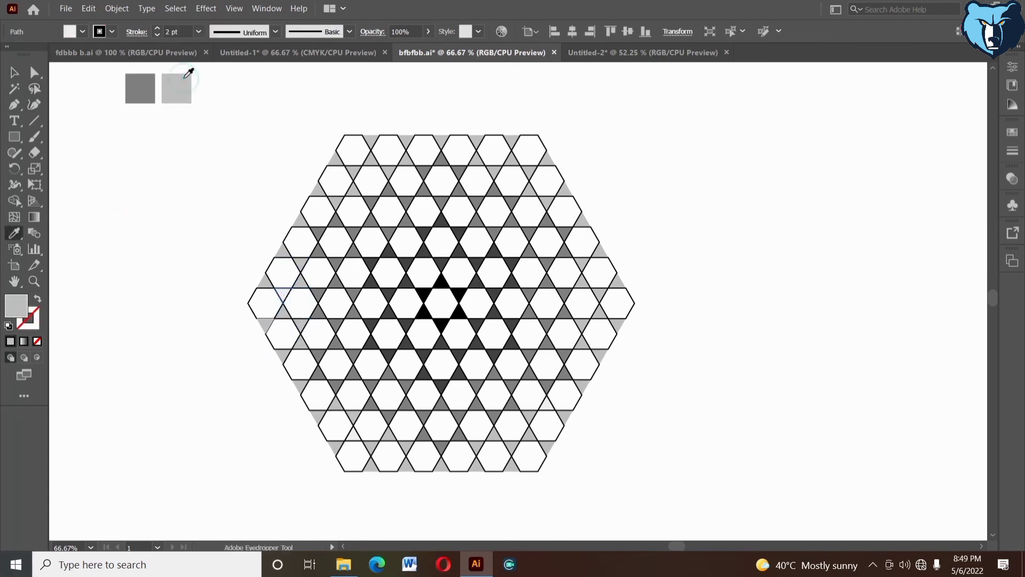
click(14, 73)
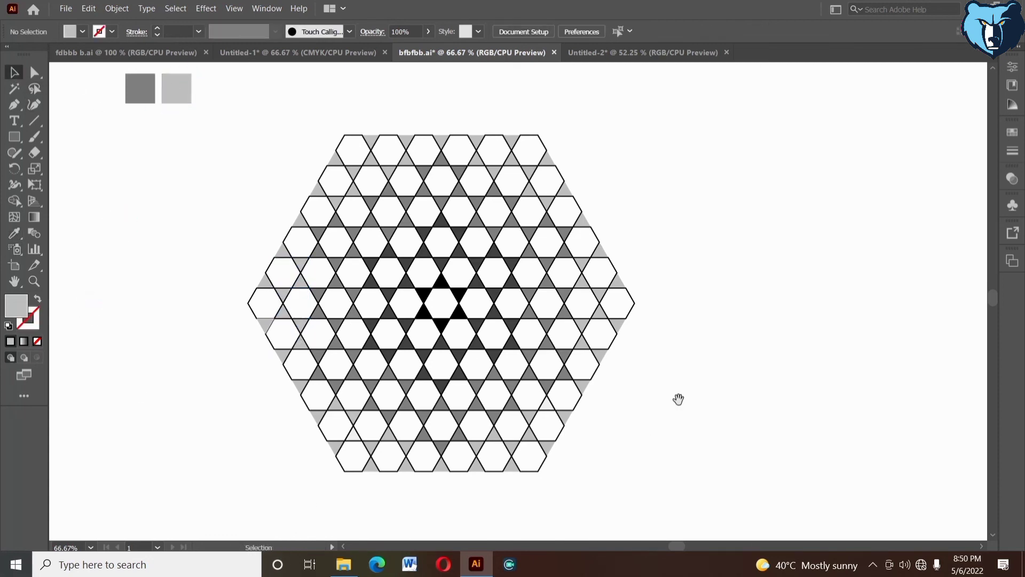
Step: Select the whole hexagon pattern and remove its black outlines by setting the stroke to none
drag(678, 399, 679, 401)
drag(241, 113, 670, 508)
click(83, 31)
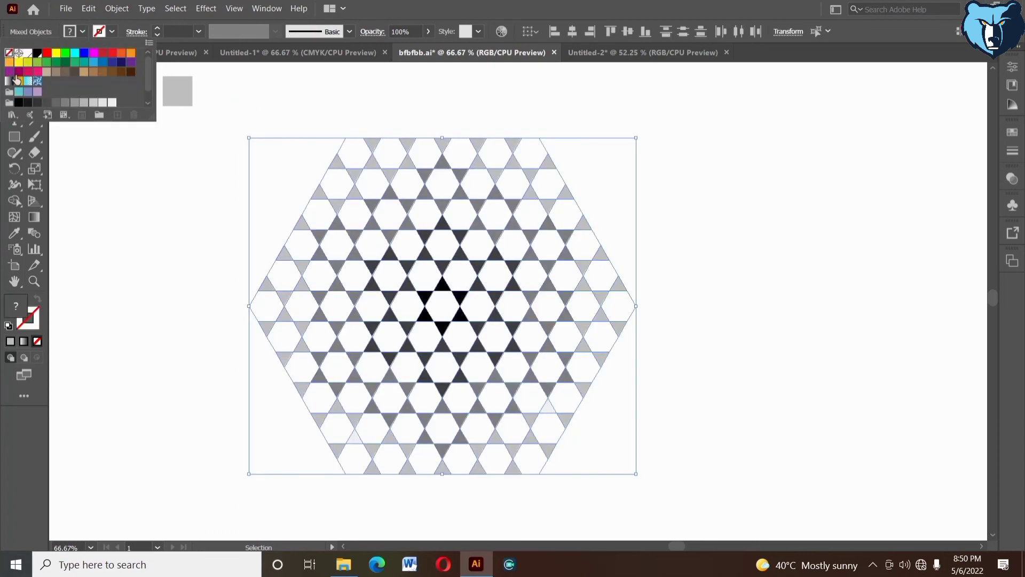
click(73, 256)
click(149, 274)
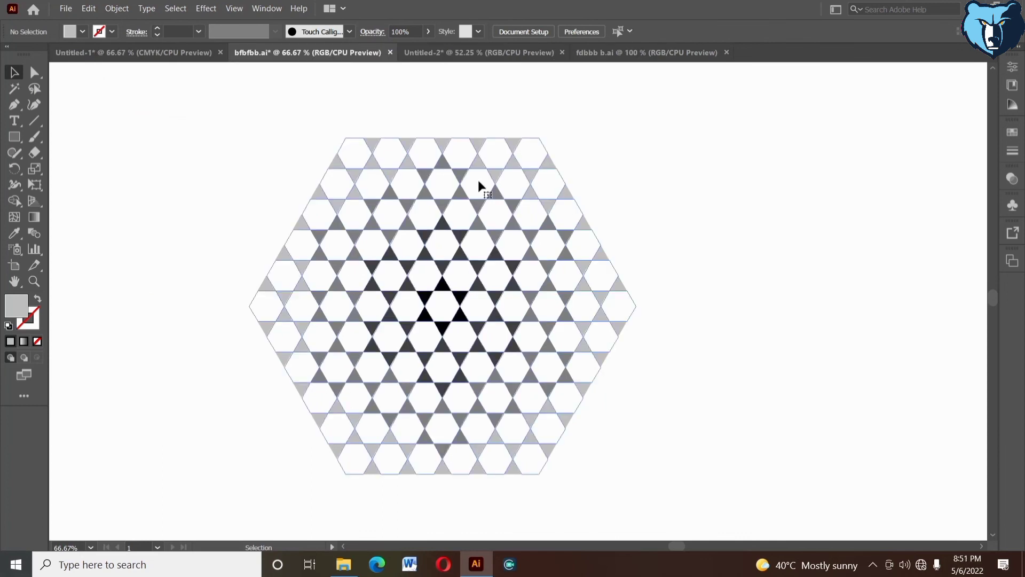
Step: Select the group of white hexagons and edit the global White swatch to R 177, G 255, B 227 with preview on
click(478, 182)
click(72, 32)
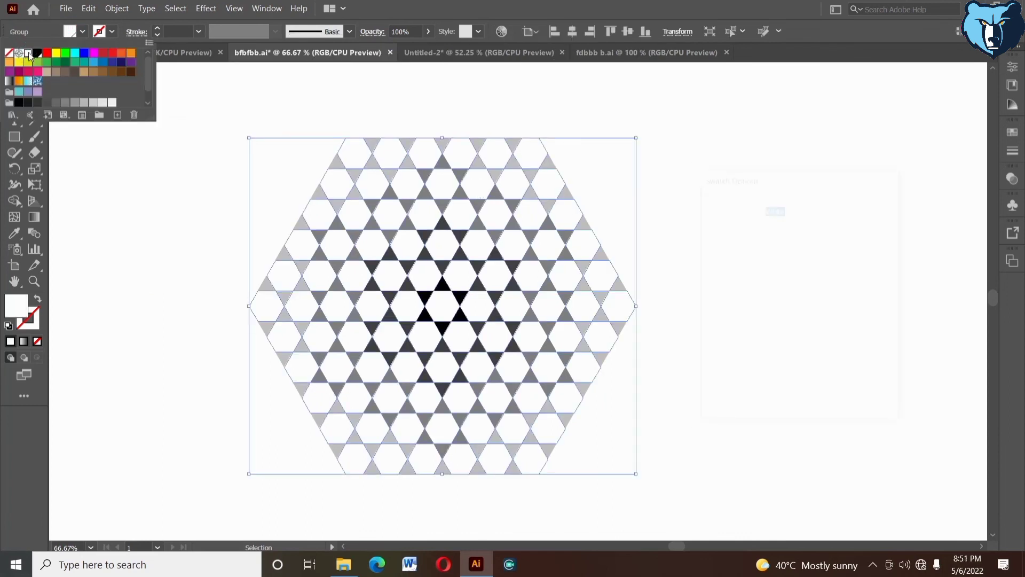
drag(824, 289, 810, 291)
drag(837, 334, 766, 335)
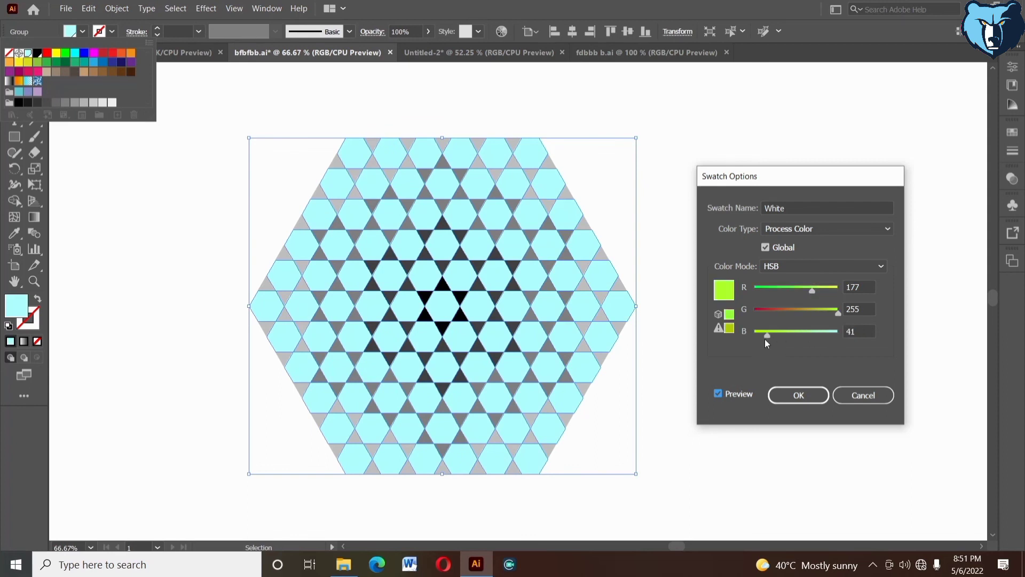
Step: Switch the White swatch's color mode to HSB
click(880, 263)
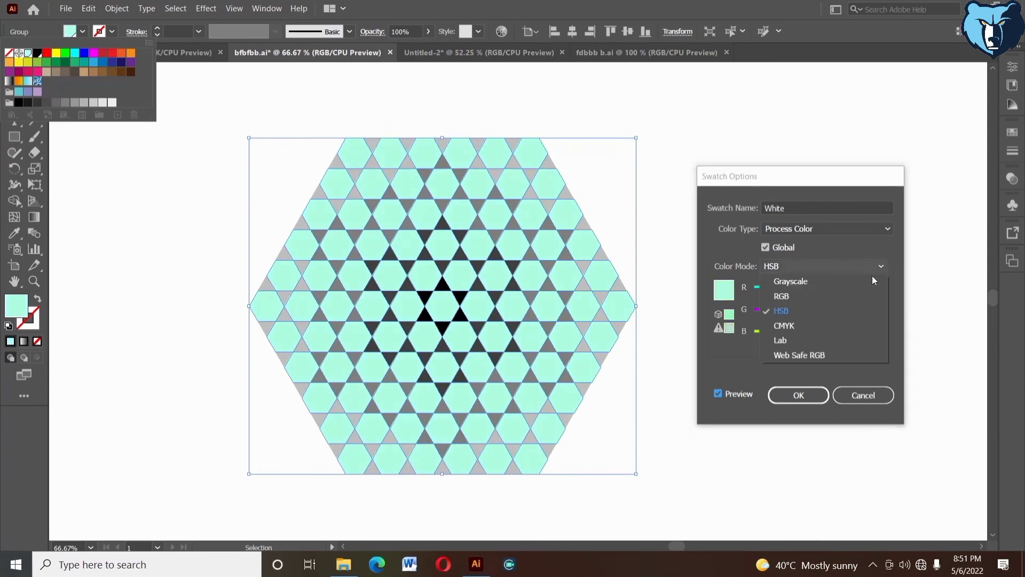
click(795, 297)
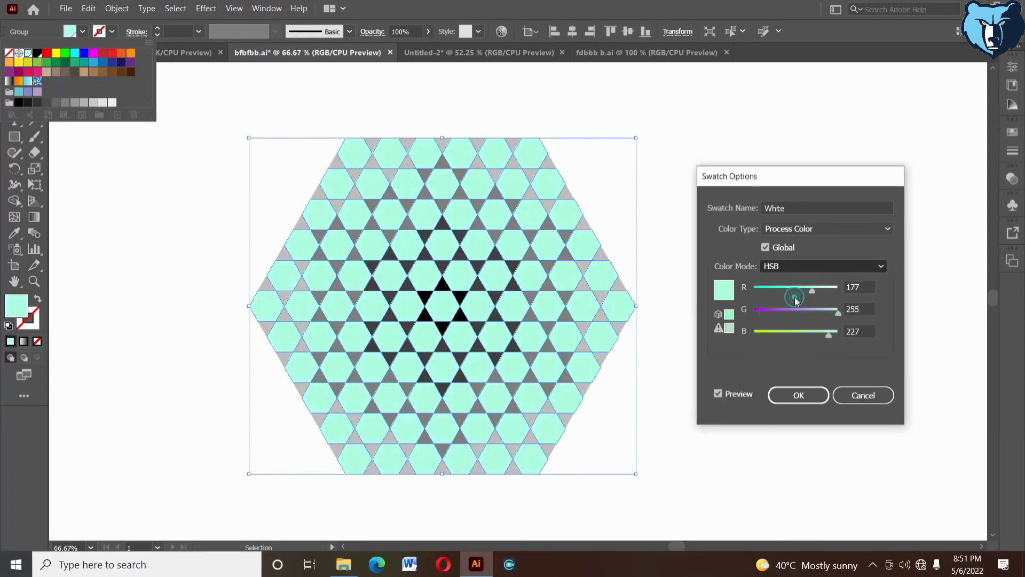
click(880, 267)
click(831, 303)
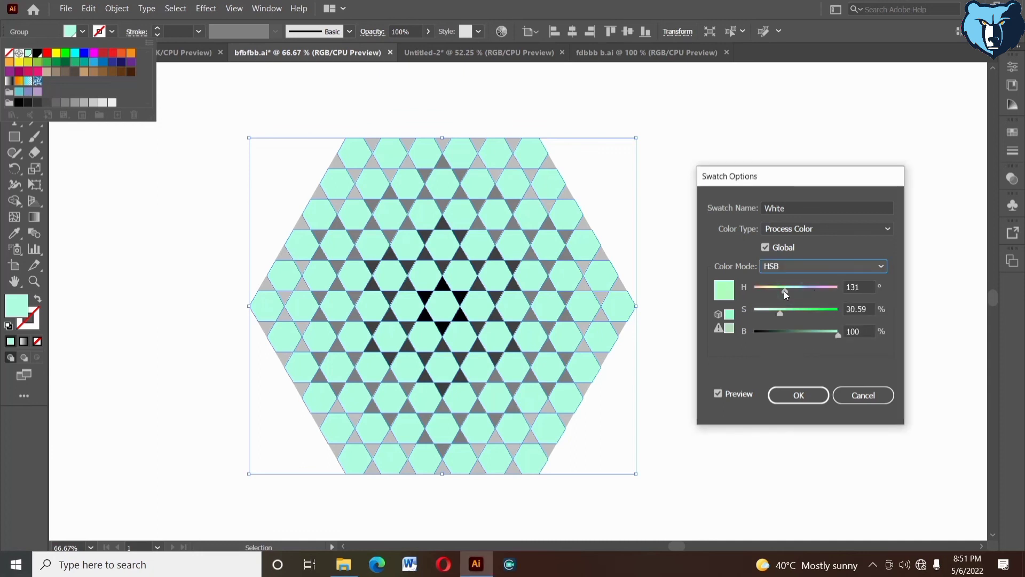
Step: Set the White swatch to a pale green with hue 86°, saturation 19% and brightness 97%, apply it and deselect the artwork
drag(780, 313, 772, 313)
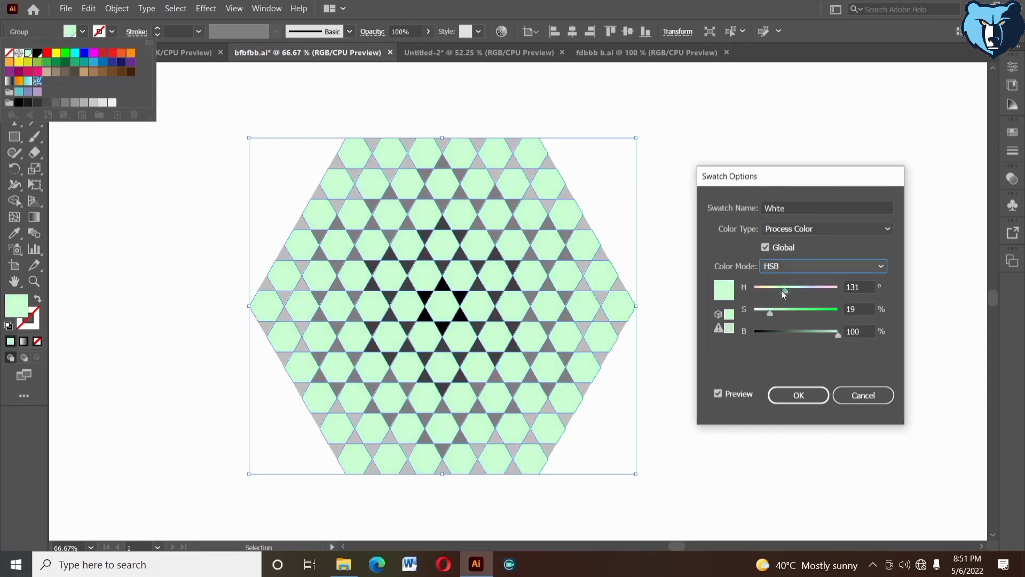
click(782, 290)
drag(836, 335, 826, 335)
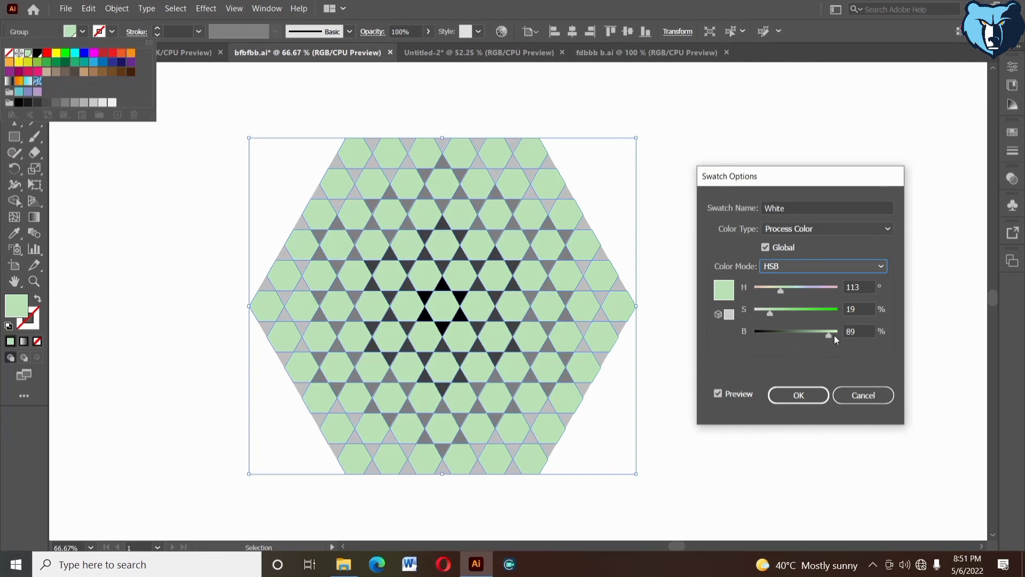
click(834, 335)
drag(781, 293, 774, 291)
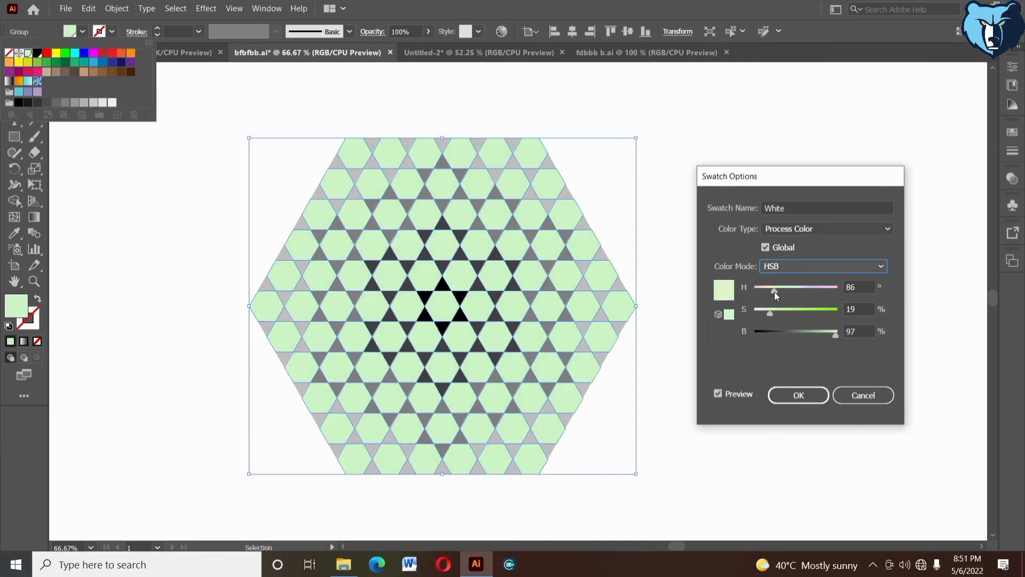
click(799, 396)
click(695, 327)
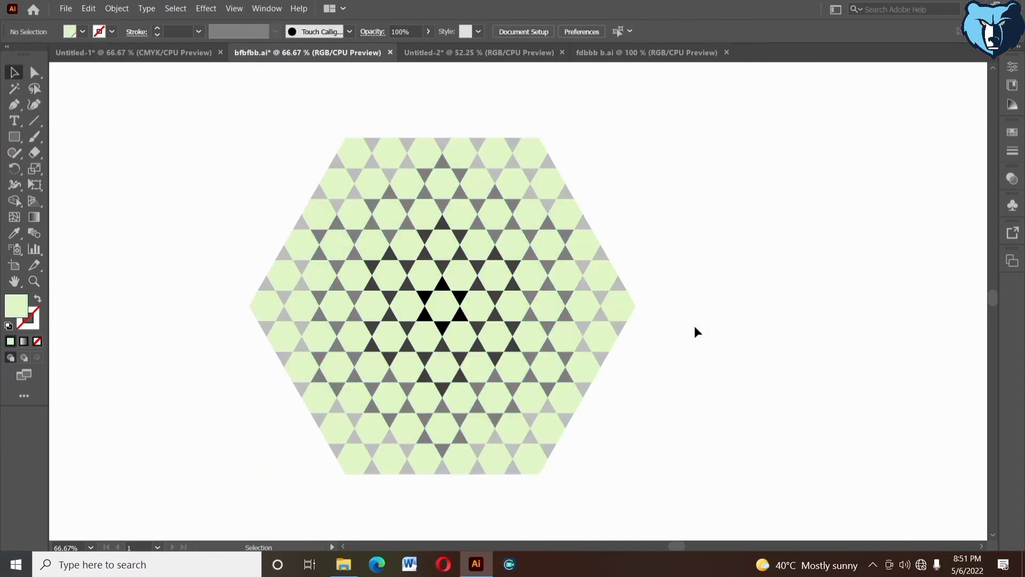